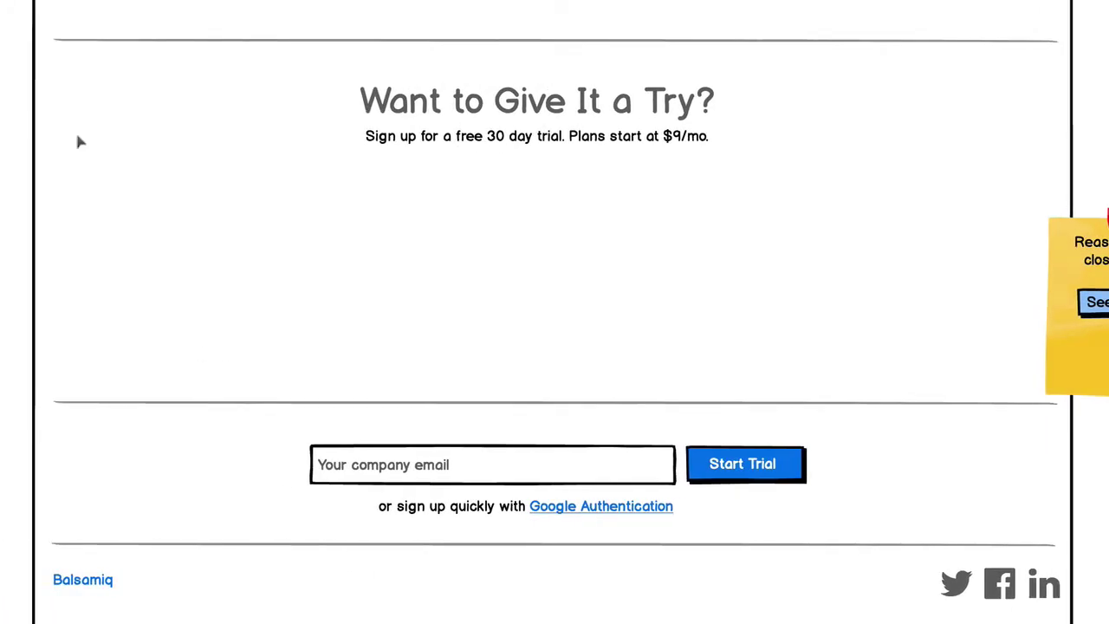
Step: Drop a Paragraph block at the left under the heading and move the lower divider line down
drag(69, 136, 347, 371)
drag(219, 230, 503, 254)
key(Escape)
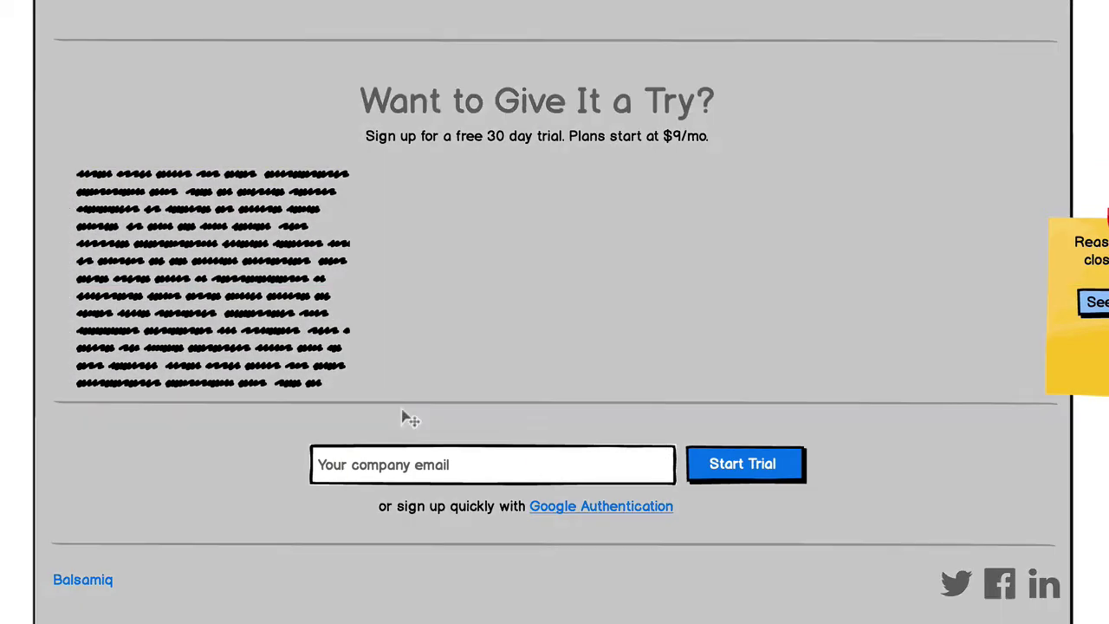
drag(409, 416, 582, 470)
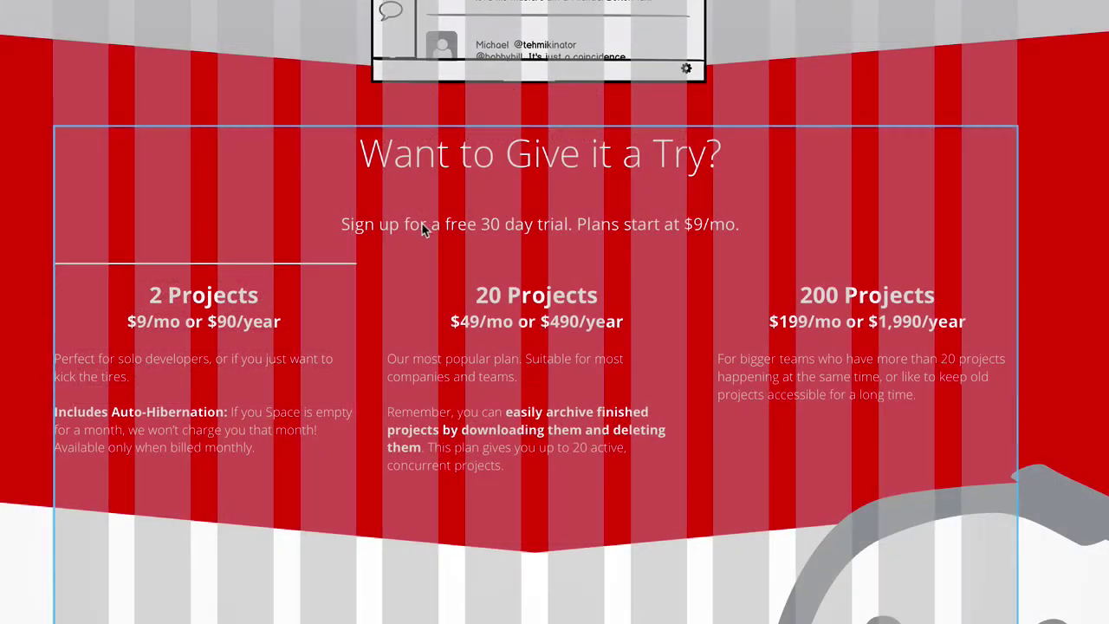
click(437, 229)
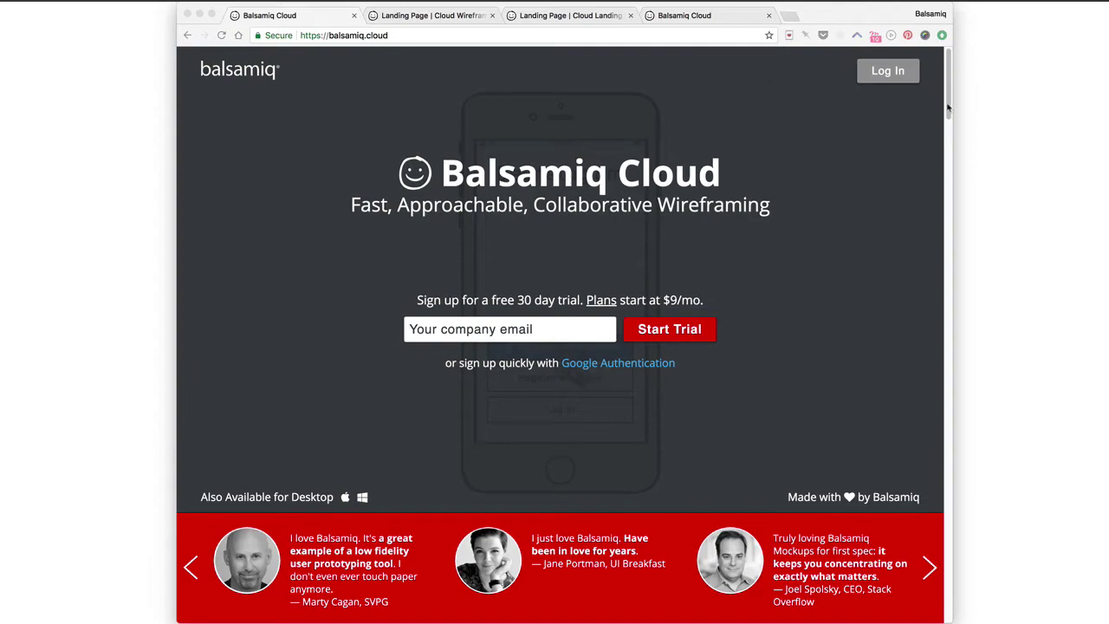
scroll(947, 141, down, 1)
scroll(947, 141, down, 20)
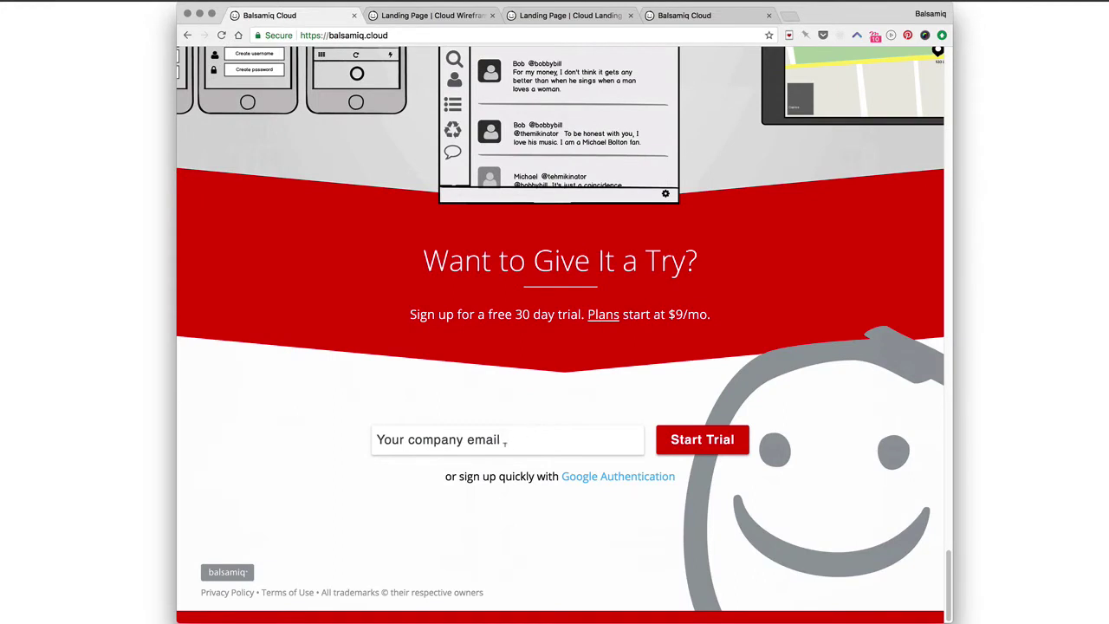
click(689, 17)
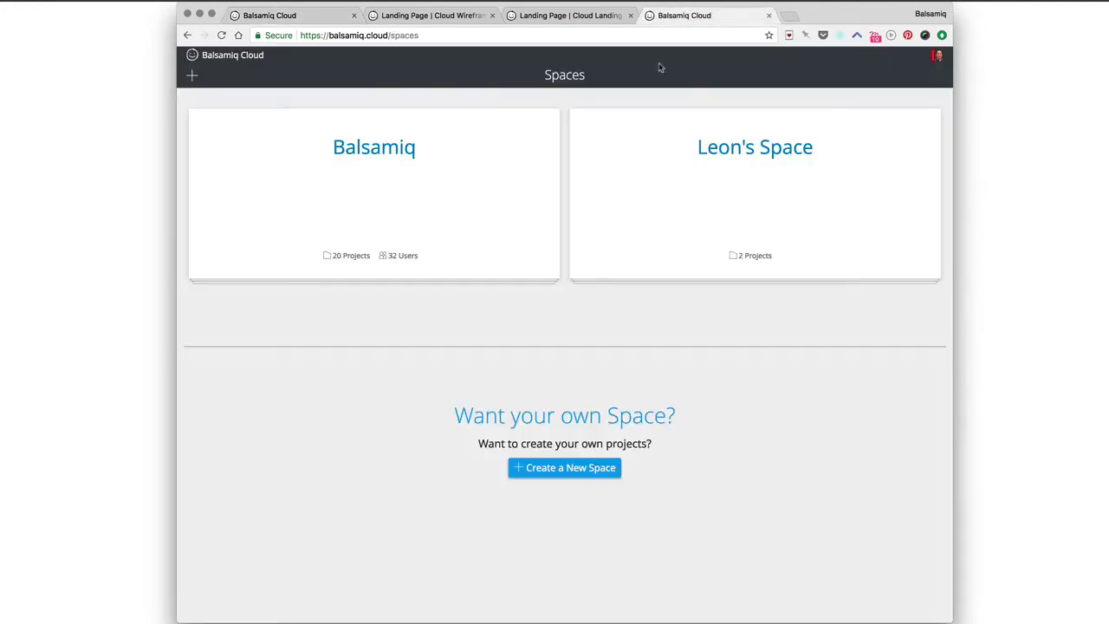
click(193, 76)
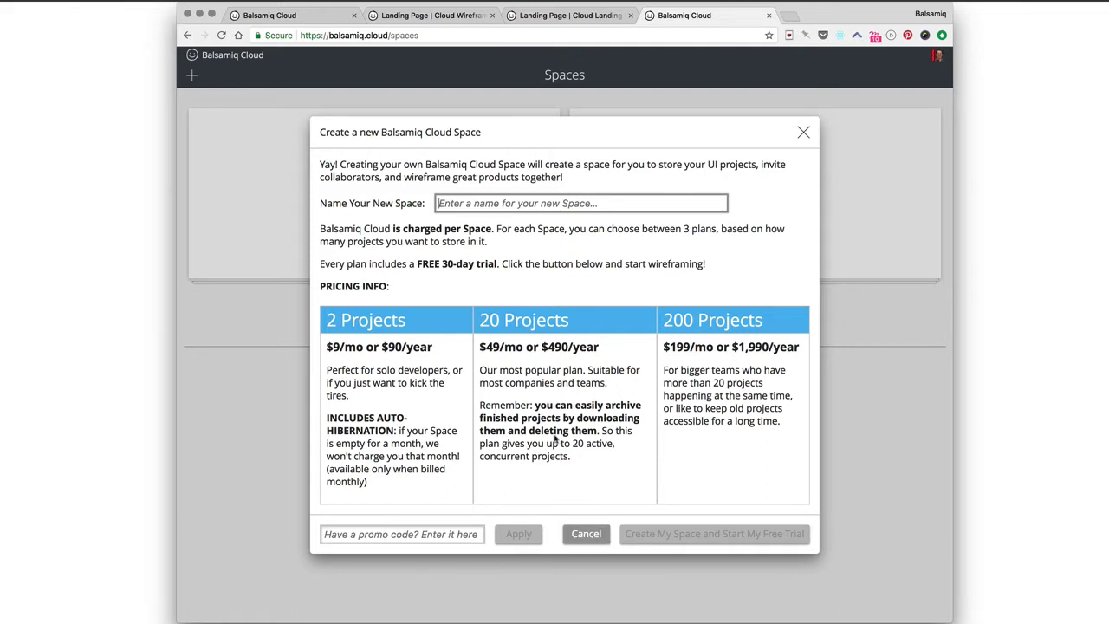
click(587, 535)
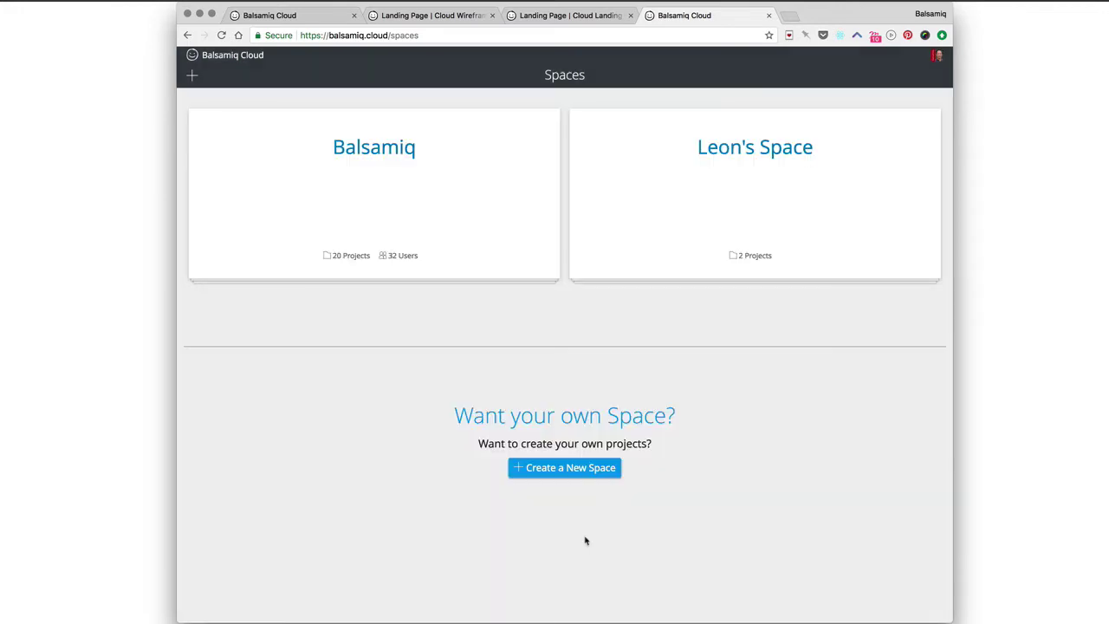
click(289, 12)
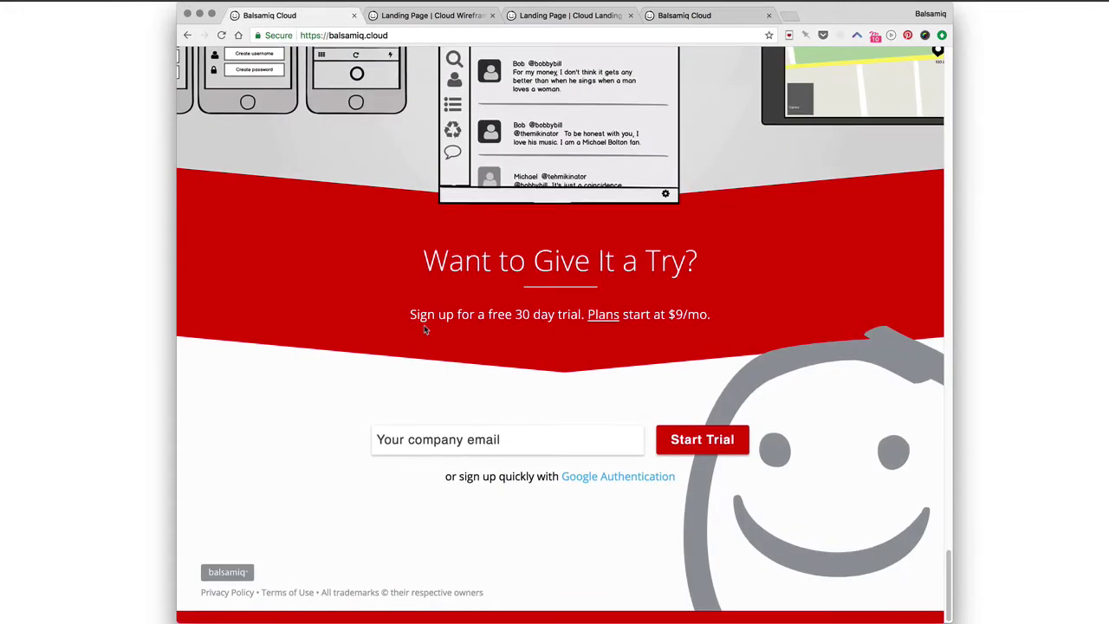
scroll(425, 329, up, 2)
scroll(498, 425, down, 2)
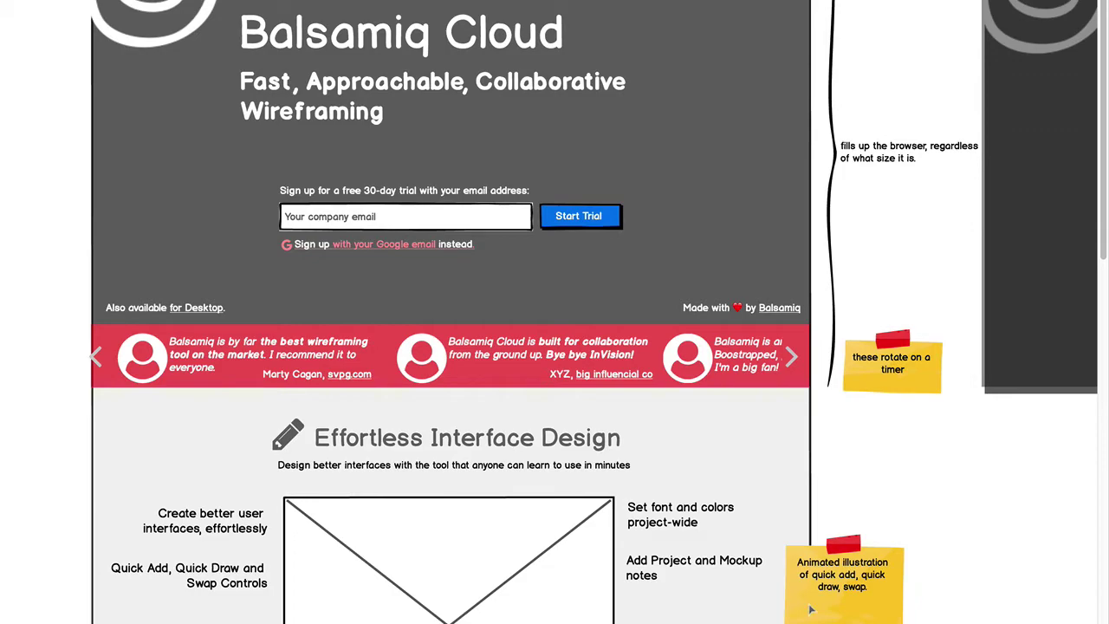
Step: Marquee-select the whole sign-up group and move it lower in the closing section
scroll(811, 609, down, 7)
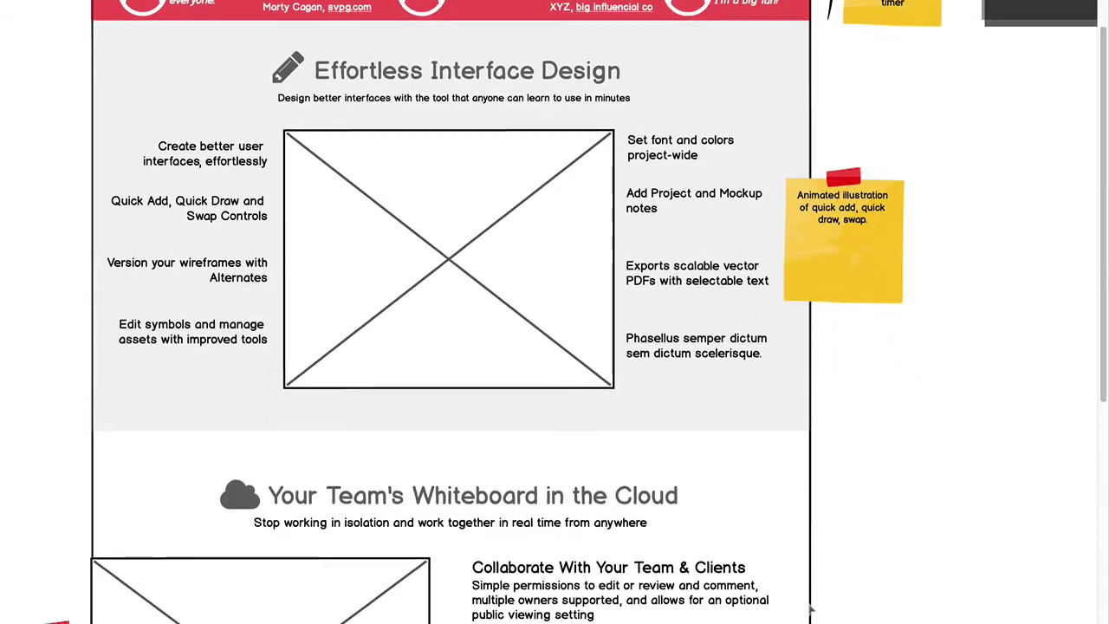
scroll(811, 610, down, 11)
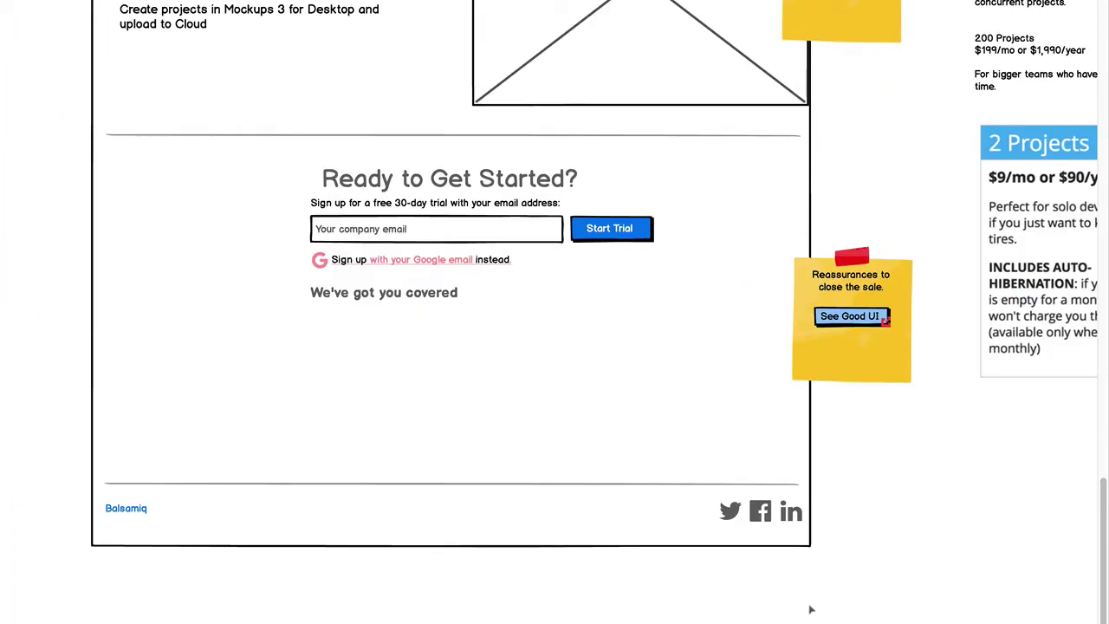
click(400, 192)
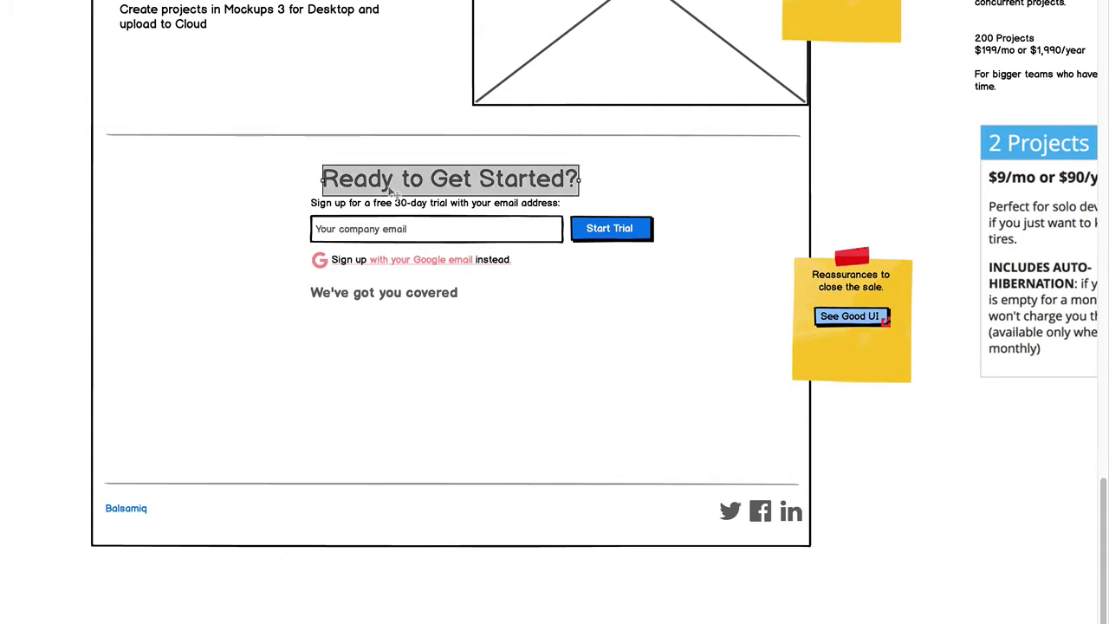
click(64, 171)
drag(61, 145, 735, 350)
drag(457, 183, 457, 332)
Step: Move the Ready to Get Started? heading and its subtitle back up to the top
click(428, 136)
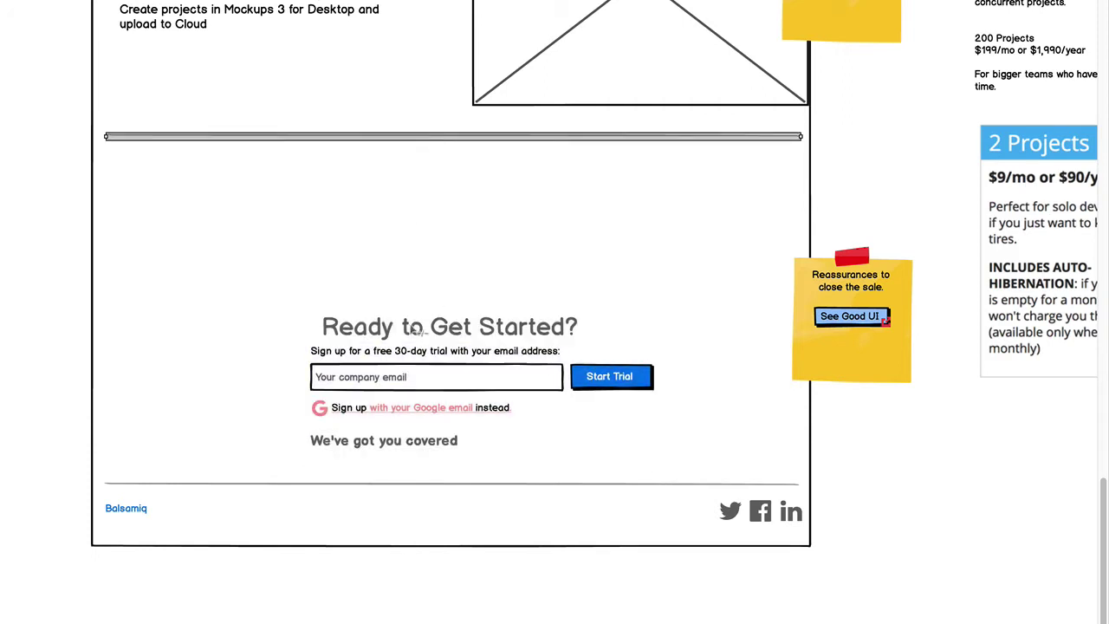
click(418, 329)
click(412, 354)
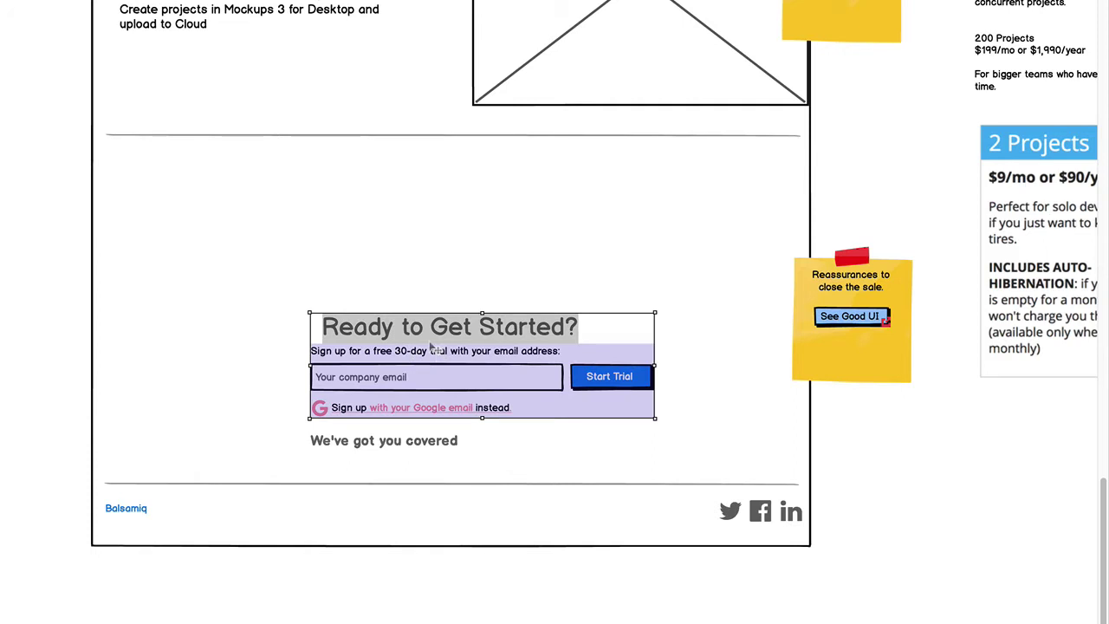
key(ctrl+shift+g)
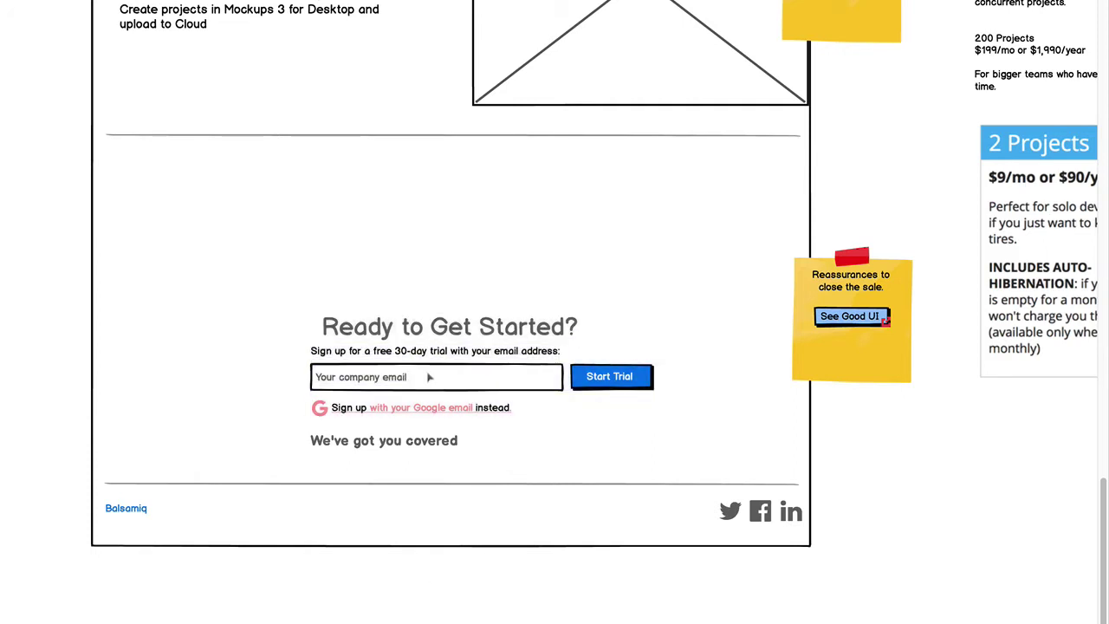
click(435, 356)
shift+click(457, 331)
drag(489, 329, 482, 185)
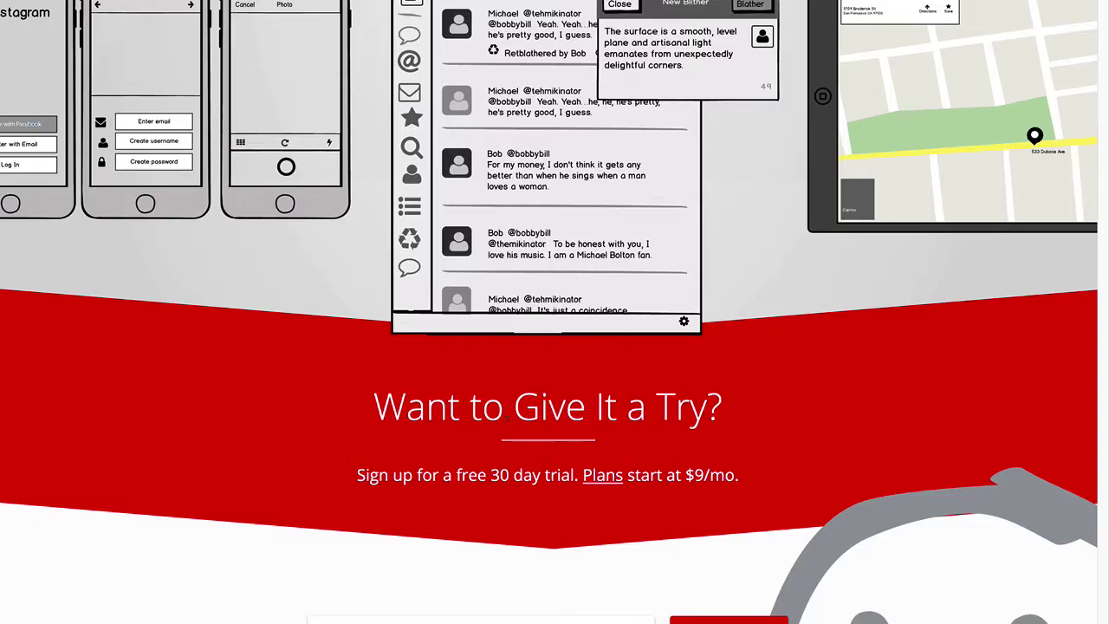
Step: Replace the mockup heading with the live site's 'Want to Give It a Try?' wording
triple_click(508, 414)
key(ctrl+c)
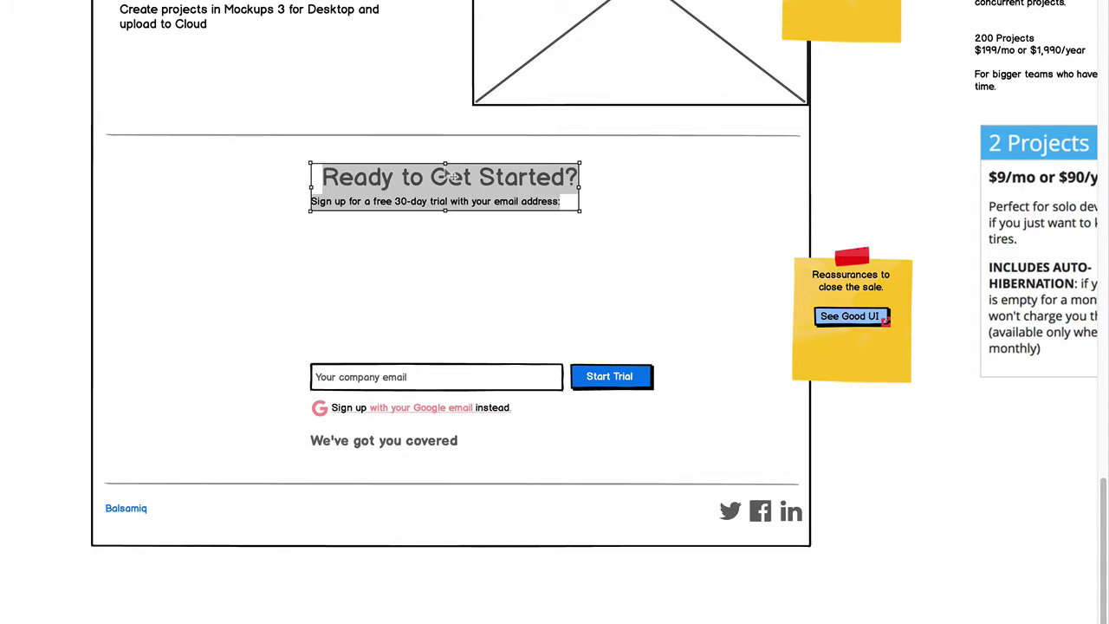
double_click(435, 176)
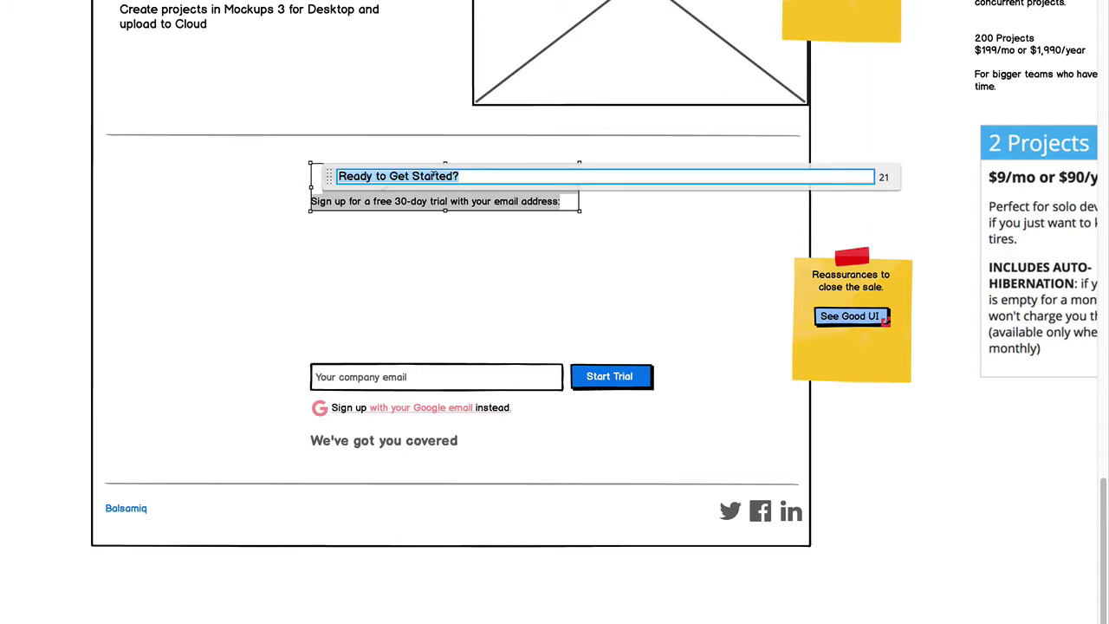
key(ctrl+v)
key(Return)
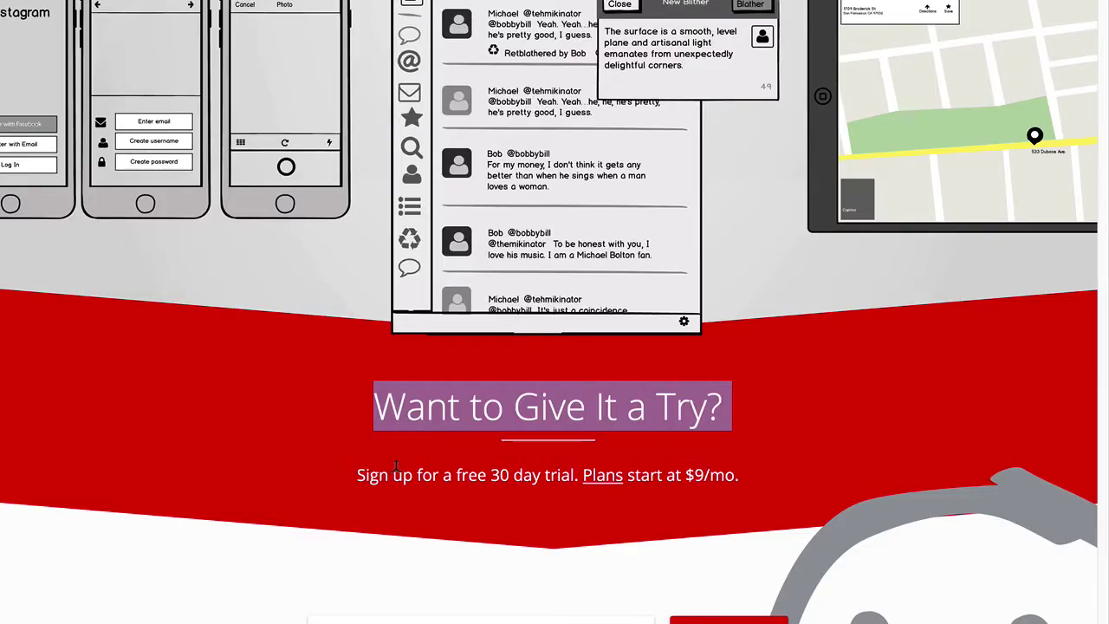
Step: Replace the subline with the live site's free 30-day trial, $9/mo pricing text
triple_click(395, 465)
key(ctrl+c)
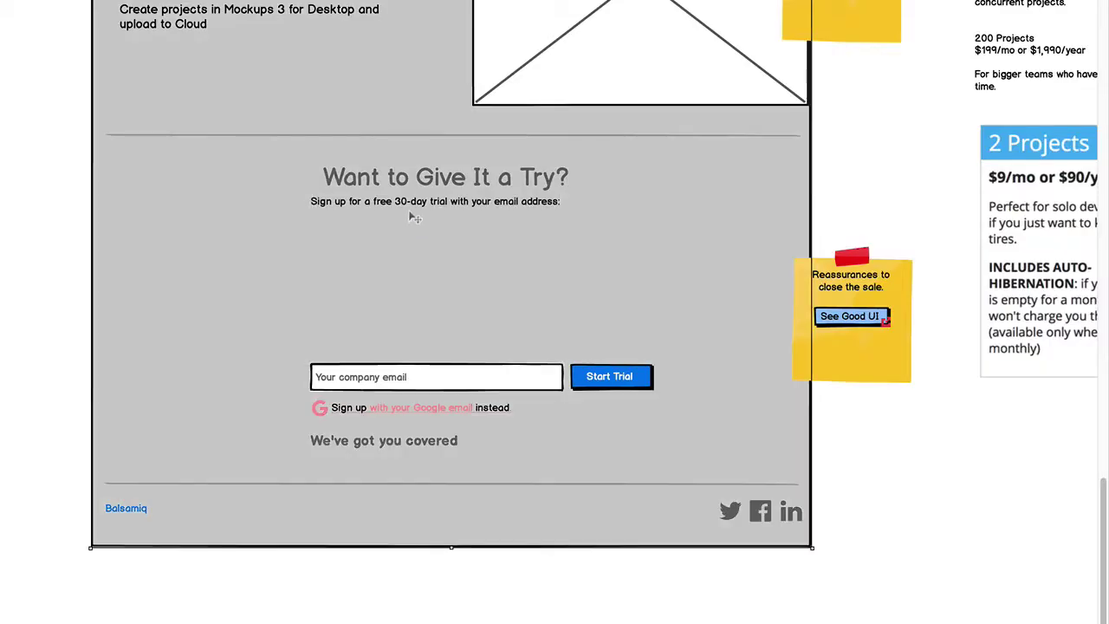
click(406, 205)
double_click(405, 205)
key(ctrl+v)
key(Return)
Step: Centre-align the heading and subline in the Property Inspector
shift+click(503, 180)
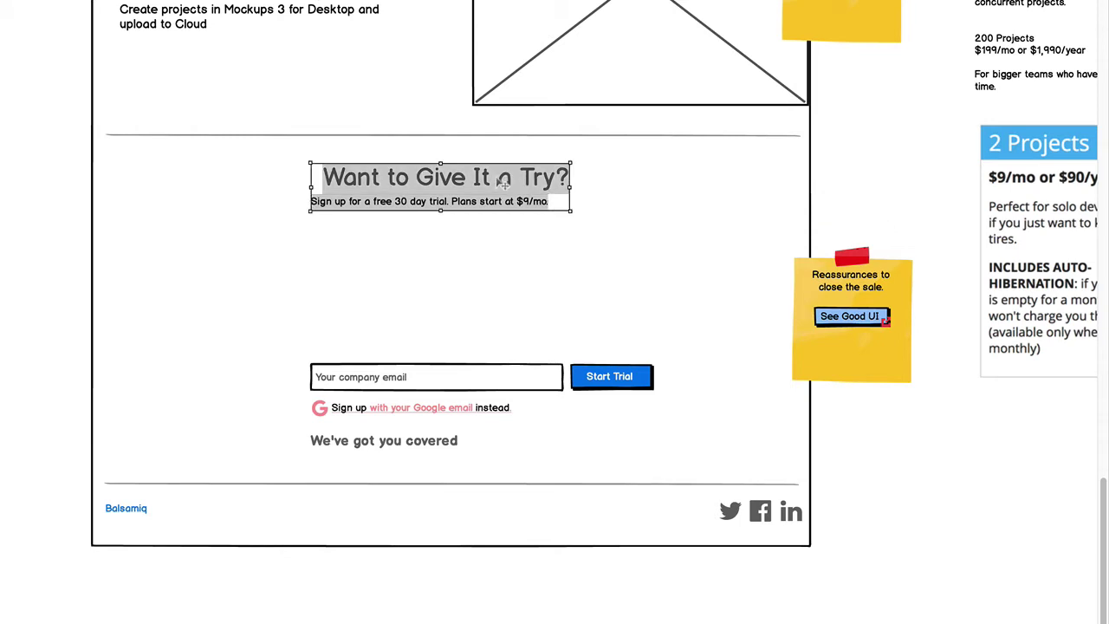
key(ctrl+i)
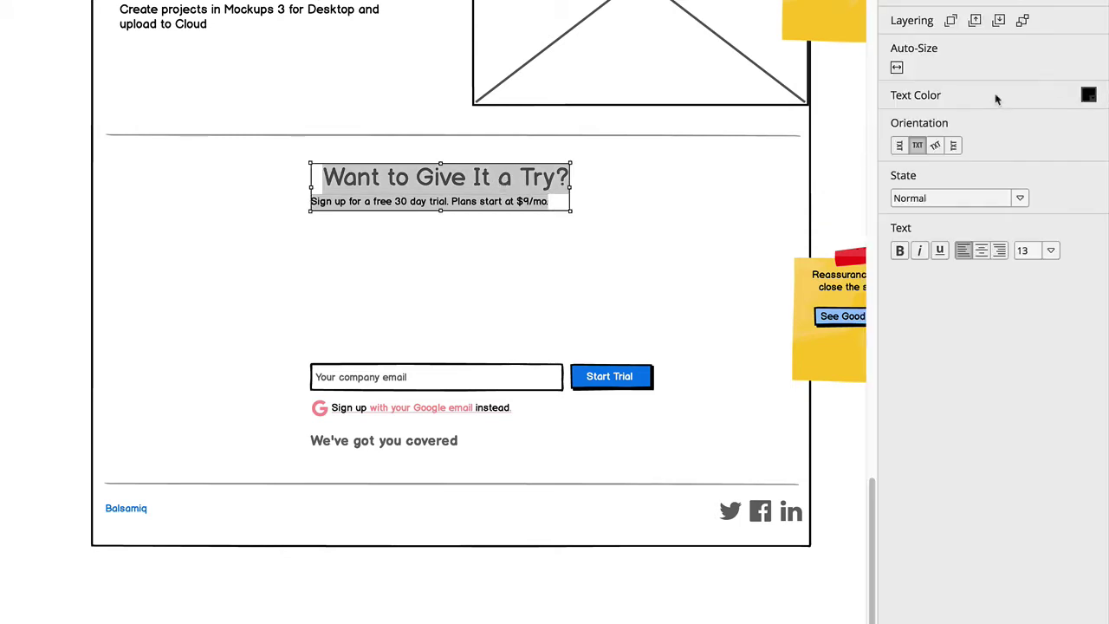
click(981, 251)
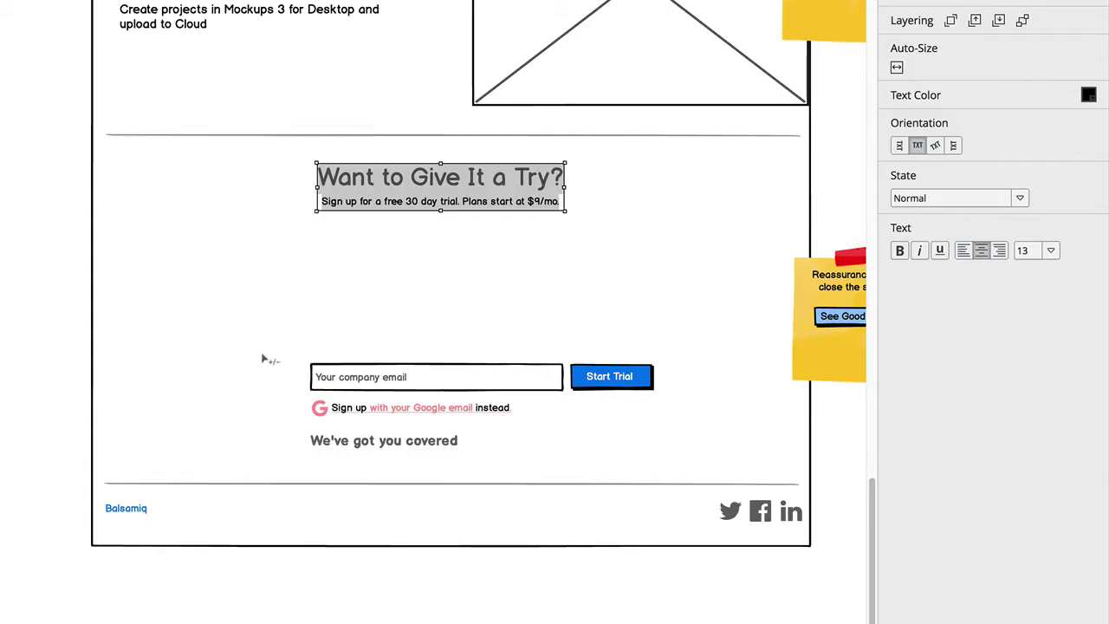
Step: Nudge the email sign-up form down and delete the We've got you covered block
drag(9, 329, 720, 503)
key(shift+Down)
key(shift+Down)
key(shift+Down)
key(Escape)
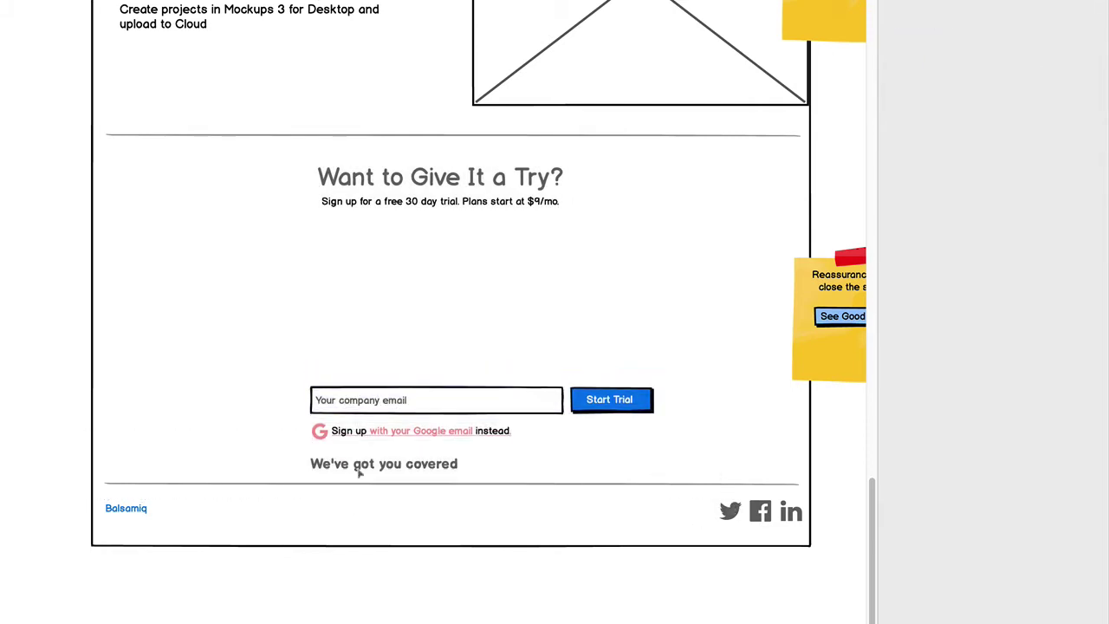
click(362, 468)
key(Delete)
Step: Transform the Google sign-up line into a plain Text control and turn off its underline
click(381, 434)
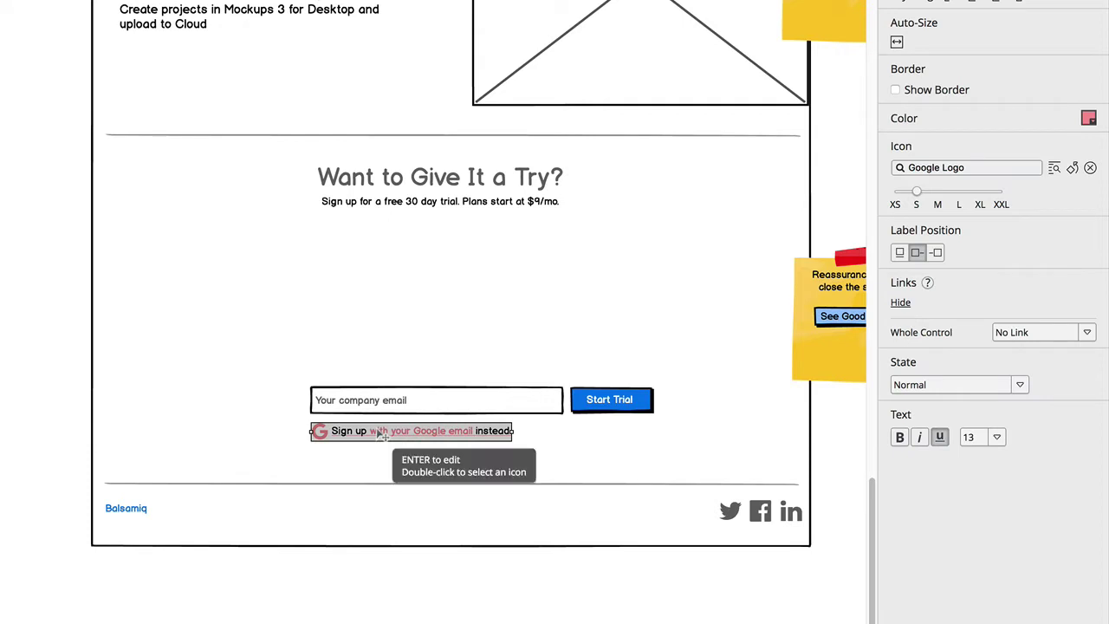
right_click(335, 435)
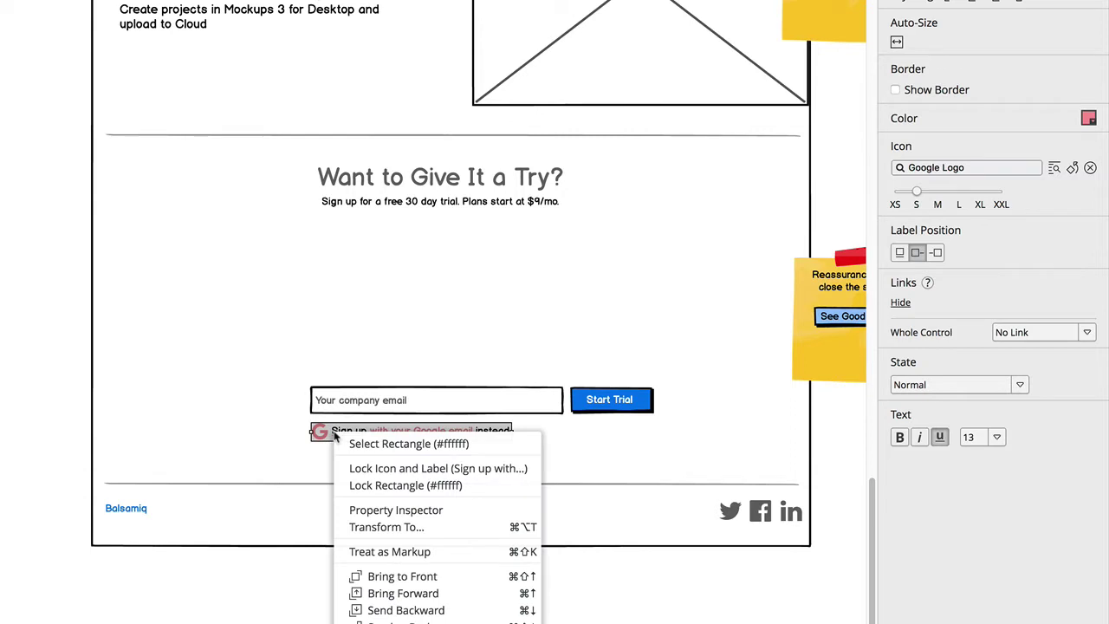
click(392, 530)
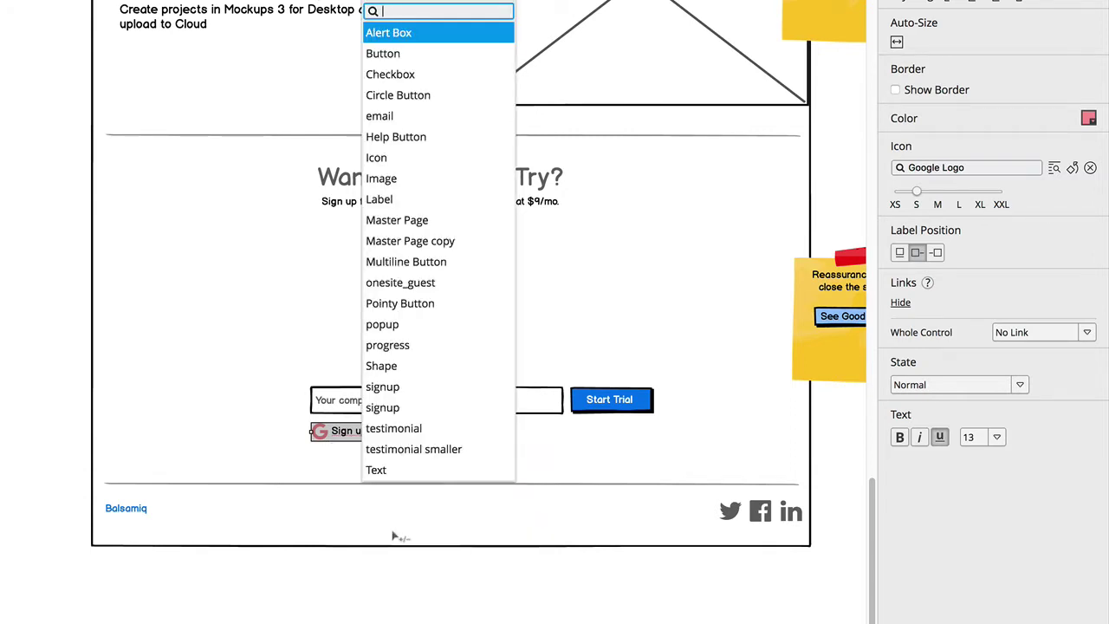
text(tex)
key(Return)
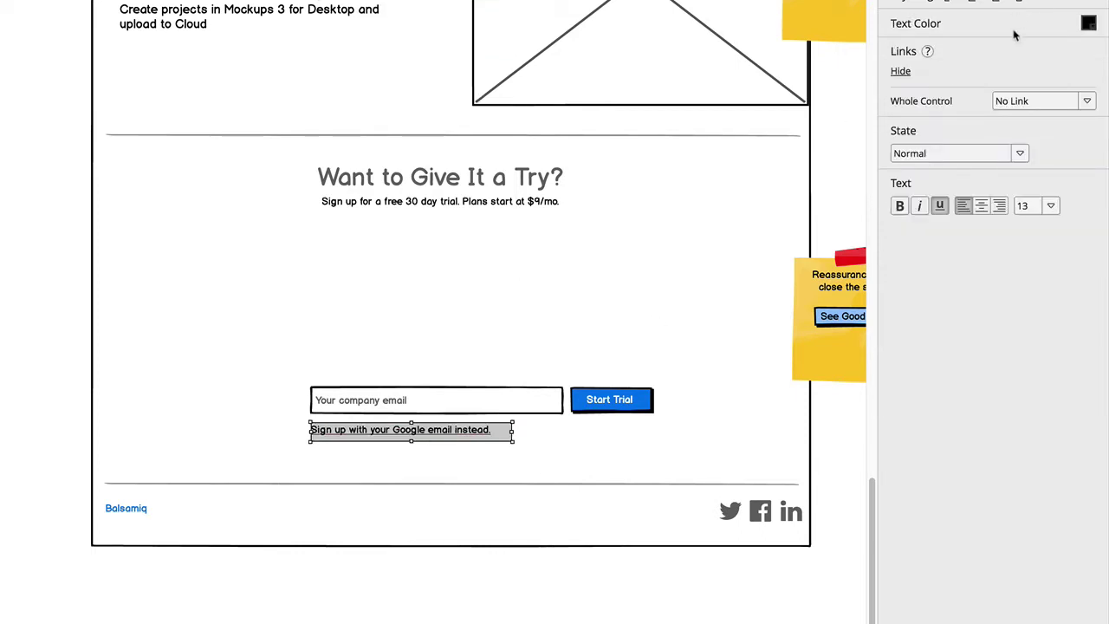
click(939, 206)
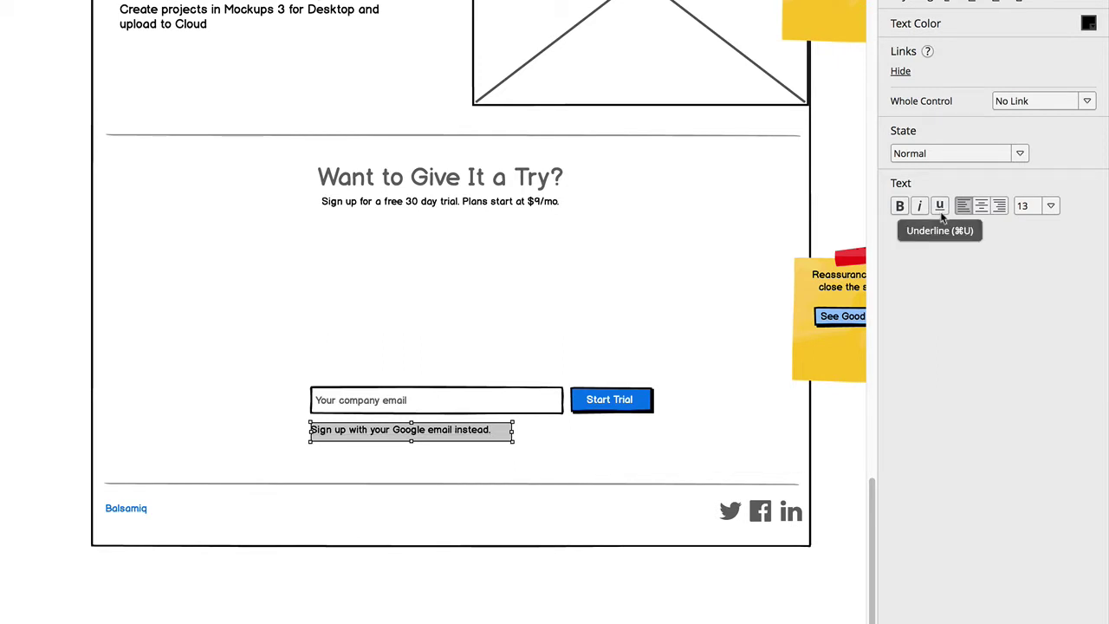
key(Return)
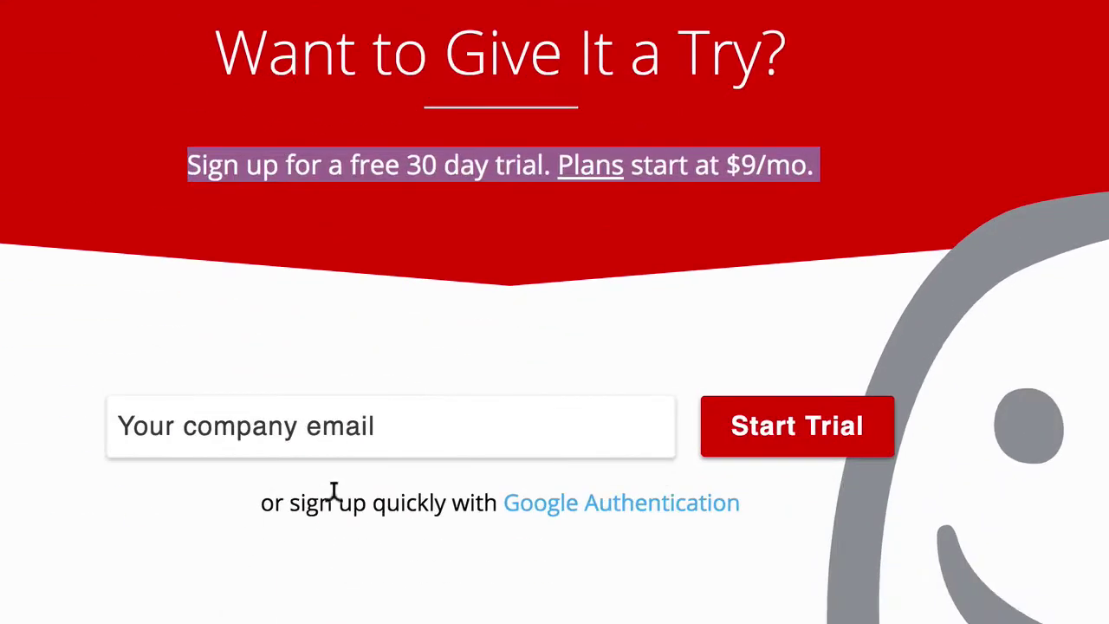
Step: Paste the live site's Google sign-up wording into the note, linking 'Google Authentication', then widen and centre it
double_click(313, 503)
triple_click(321, 501)
key(ctrl+c)
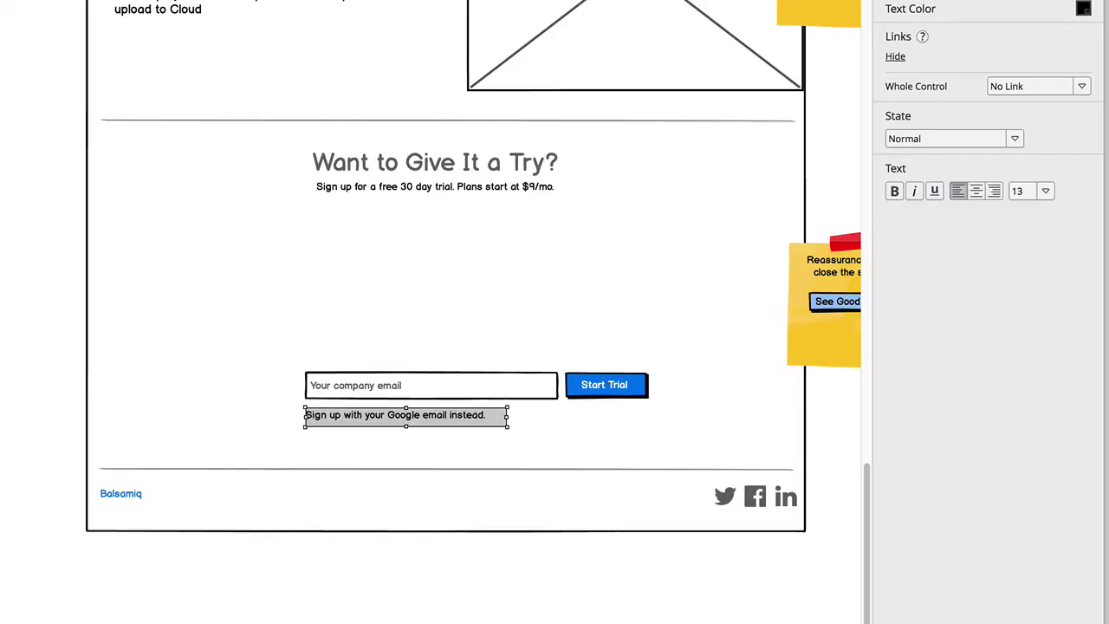
key(Return)
key(ctrl+v)
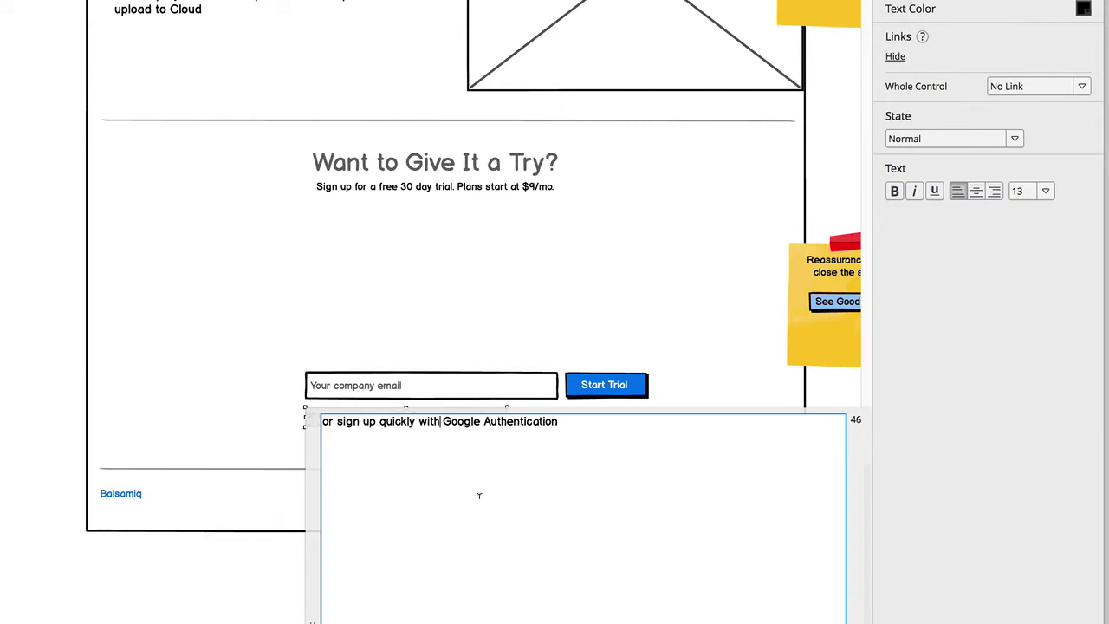
text([)
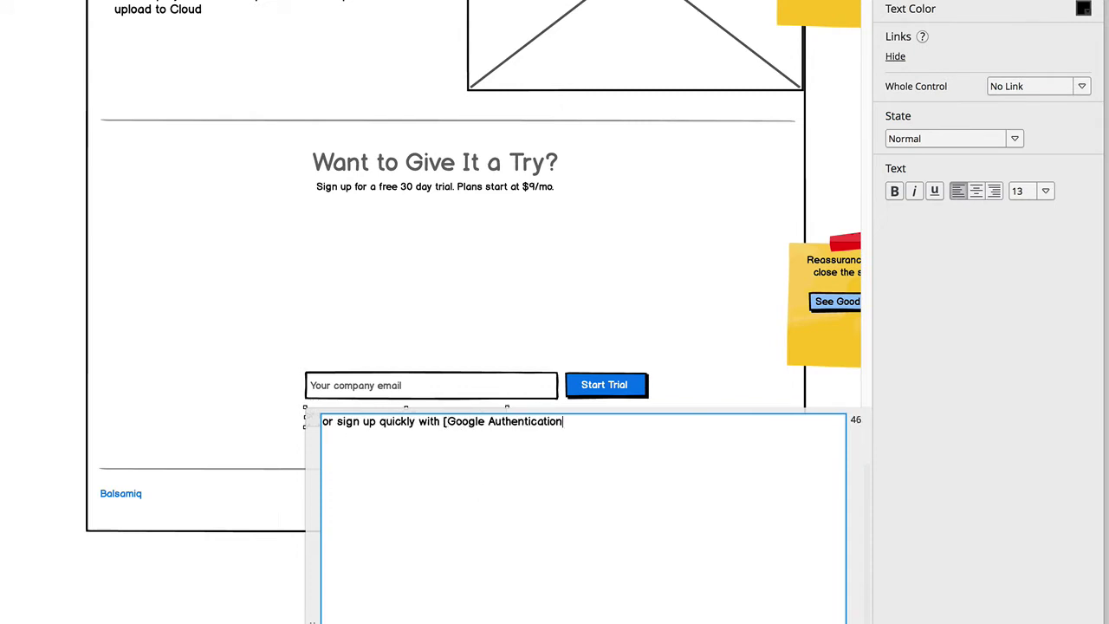
text(])
key(ctrl+Return)
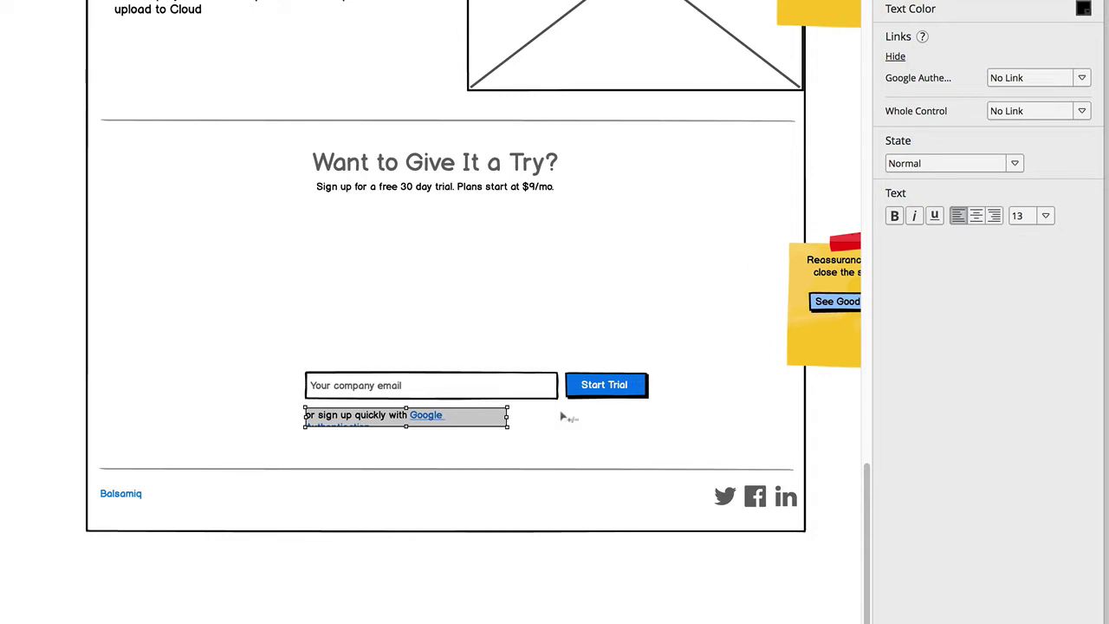
drag(507, 416, 556, 416)
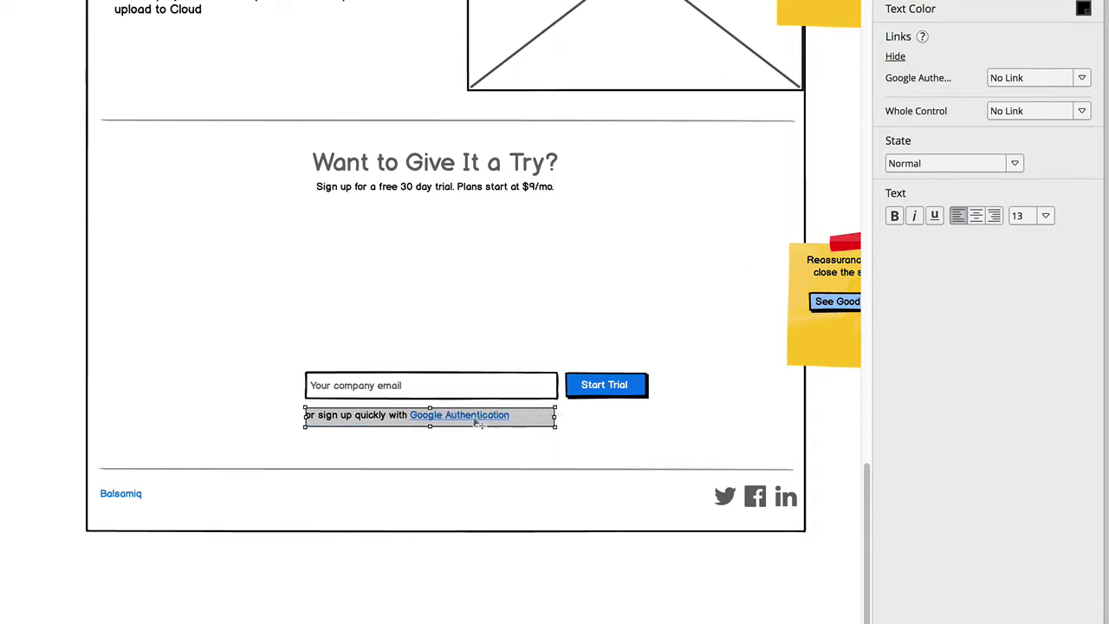
drag(479, 424, 543, 423)
Step: Move the email field, Start Trial group and sign-up note lower toward the footer divider
click(529, 385)
double_click(379, 396)
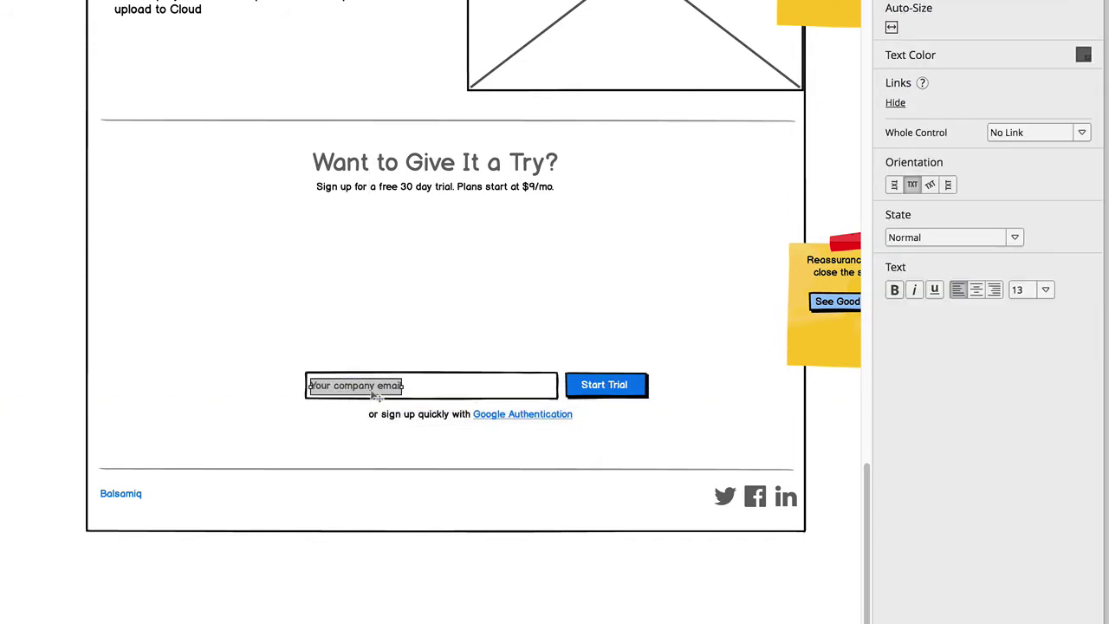
double_click(459, 385)
click(454, 416)
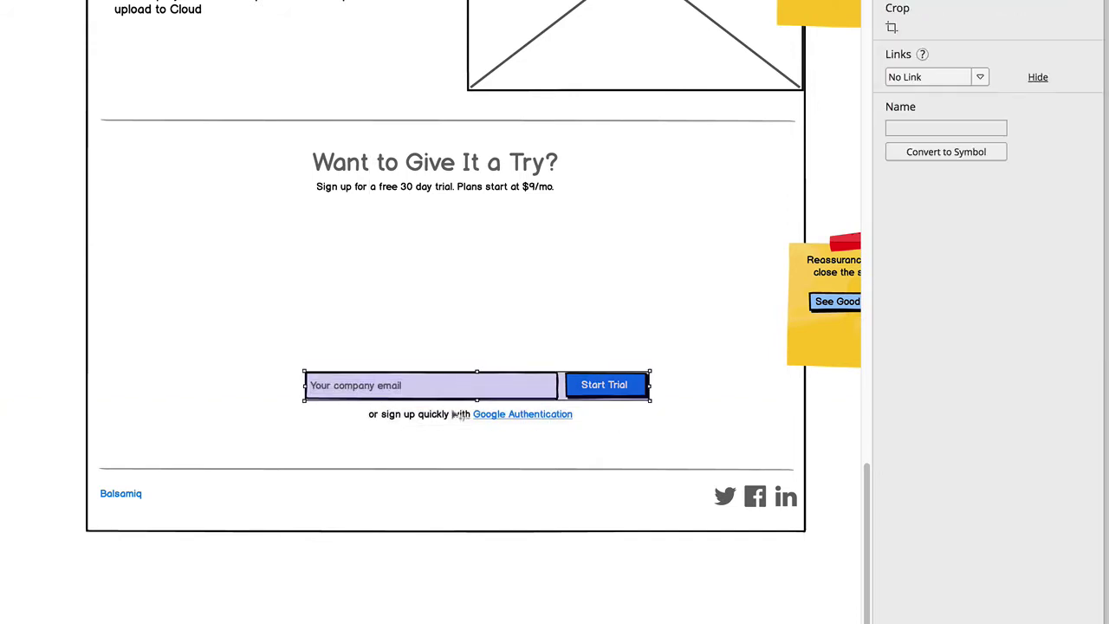
click(458, 417)
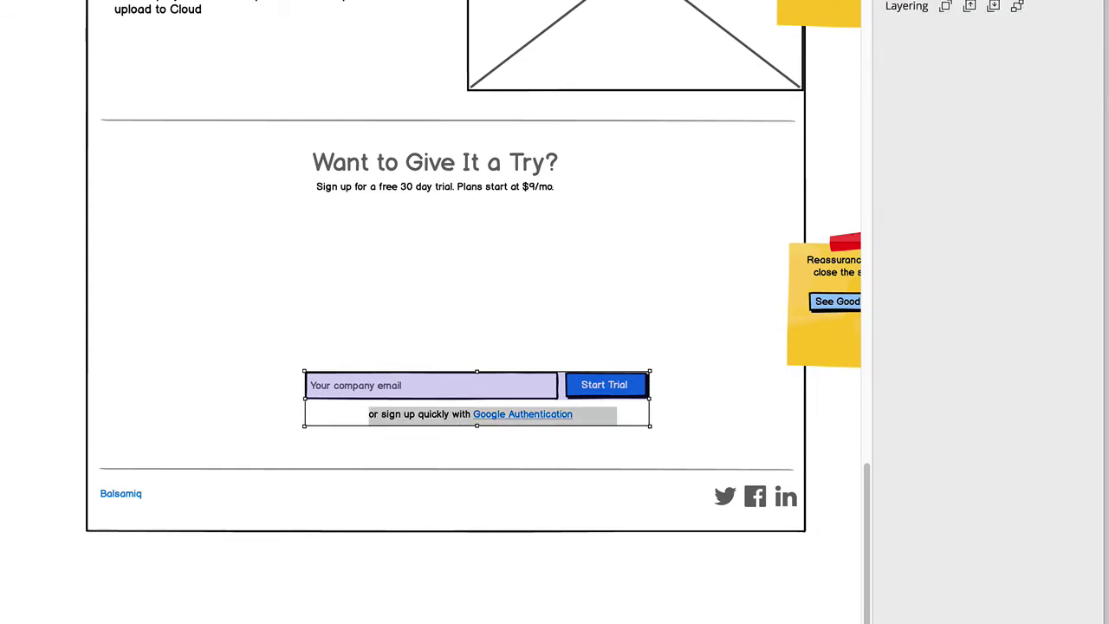
drag(384, 401, 372, 426)
Step: Duplicate the upper divider line and place the copy just above the email field
click(186, 123)
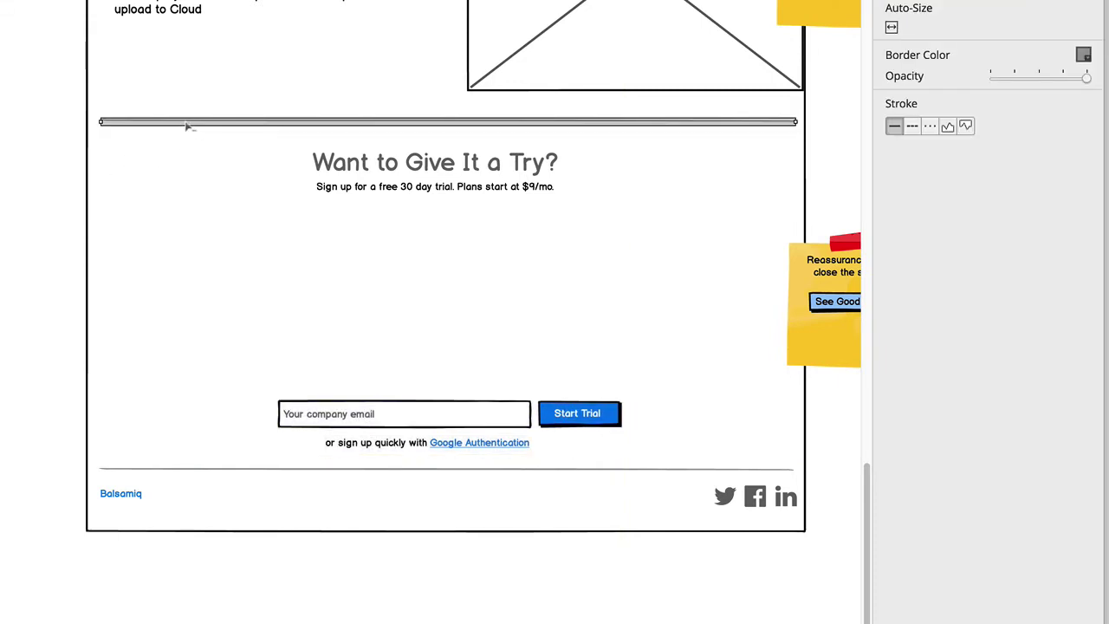
drag(187, 125, 176, 376)
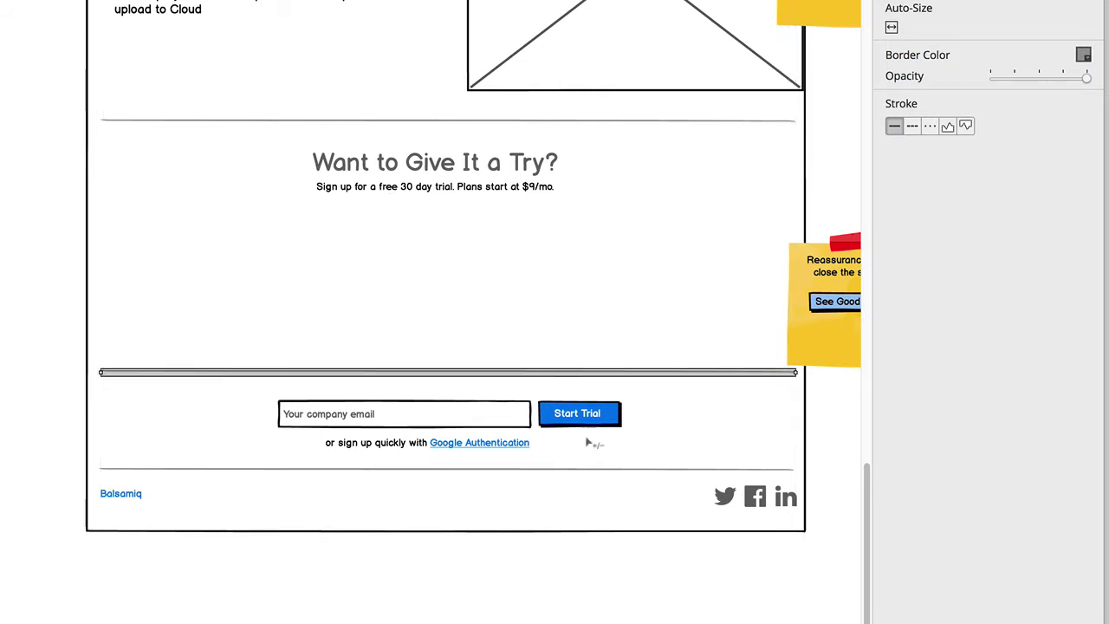
key(Escape)
scroll(456, 267, right, 2)
scroll(458, 267, left, 2)
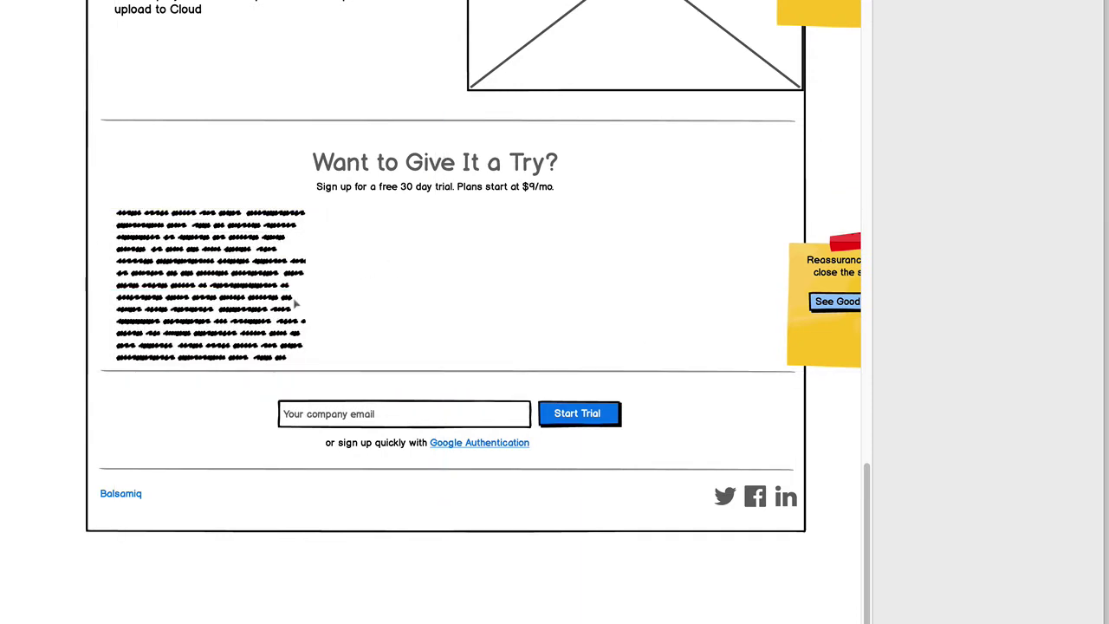
Step: Nudge the new divider slightly down above the signup form
click(344, 368)
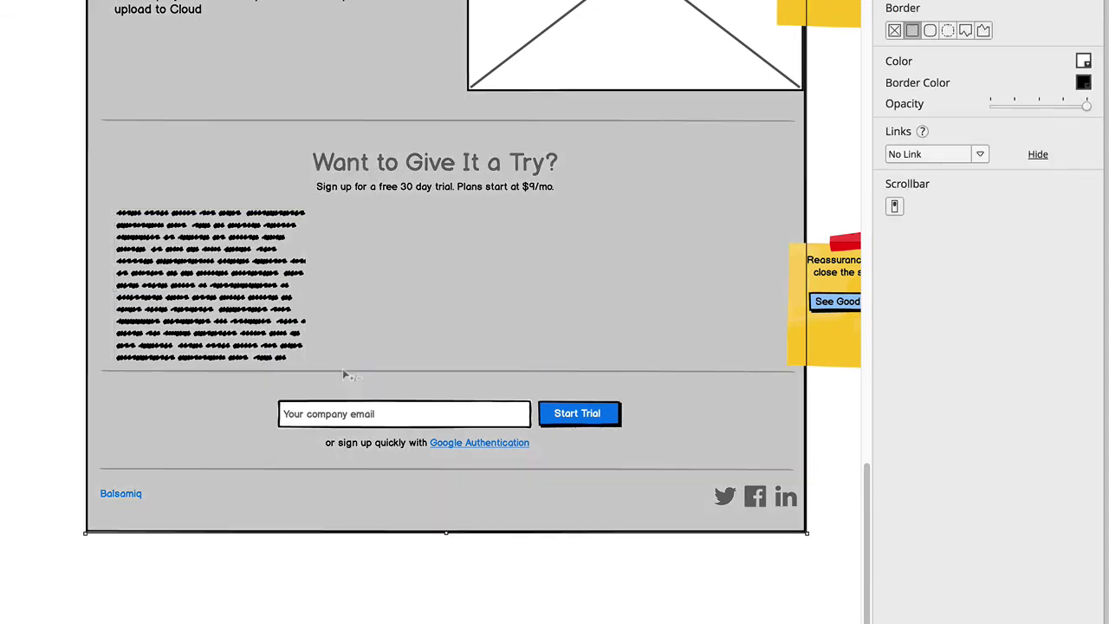
click(346, 373)
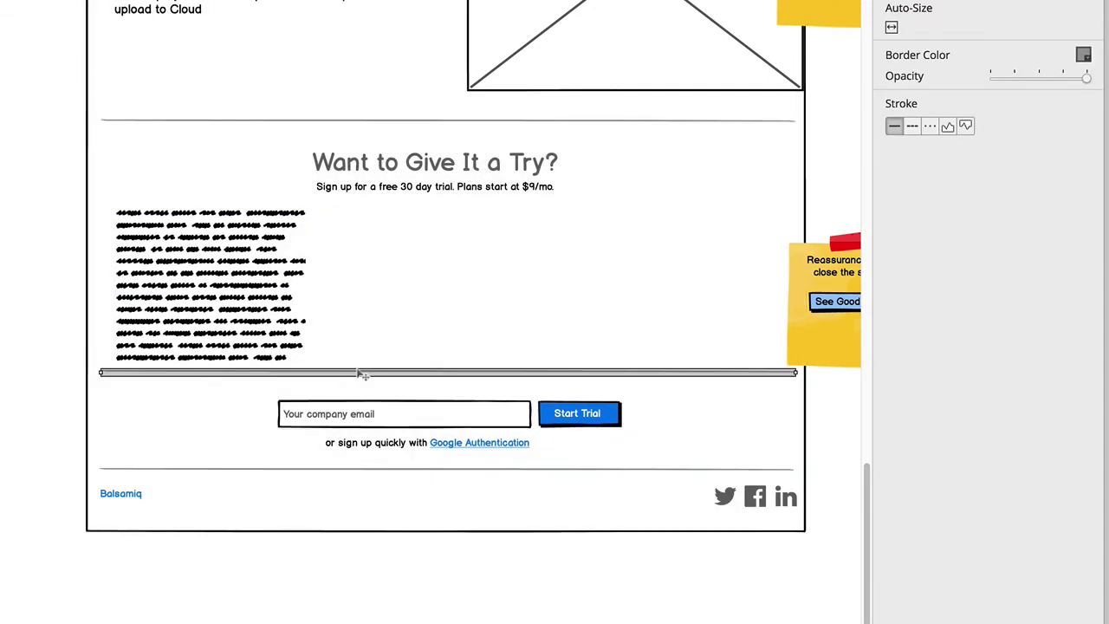
drag(358, 374, 359, 376)
click(195, 331)
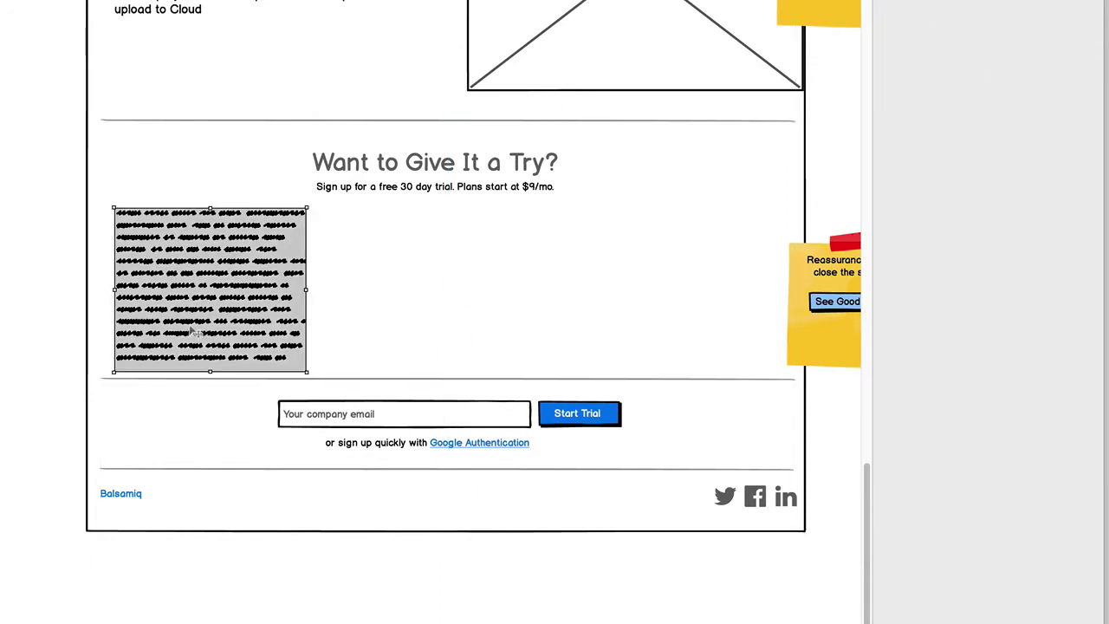
key(Escape)
scroll(458, 267, right, 1)
Step: Select the 2 Projects plan's text in the pricing notes beside the wireframe
scroll(457, 267, right, 5)
scroll(458, 267, up, 5)
scroll(458, 266, right, 7)
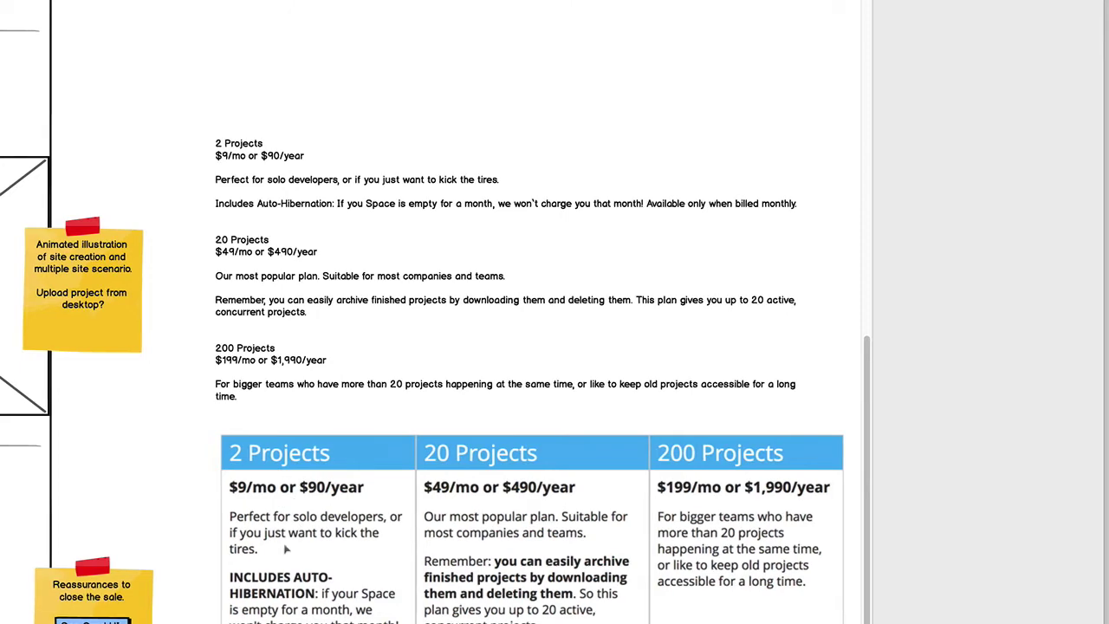
scroll(295, 559, left, 5)
click(520, 171)
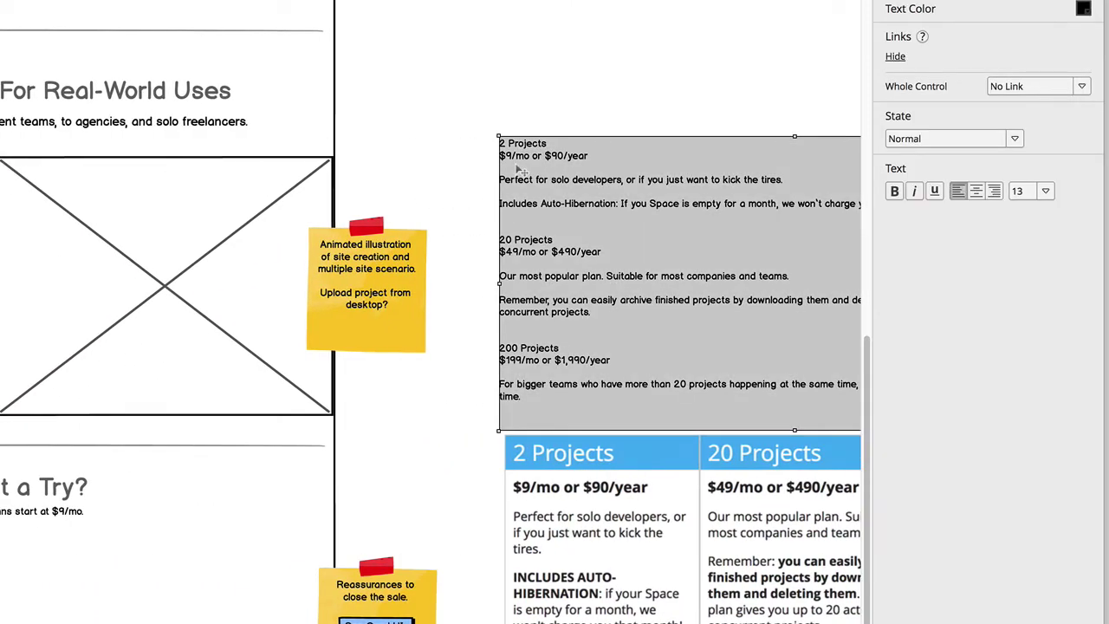
double_click(519, 170)
drag(517, 149, 656, 262)
key(ctrl+c)
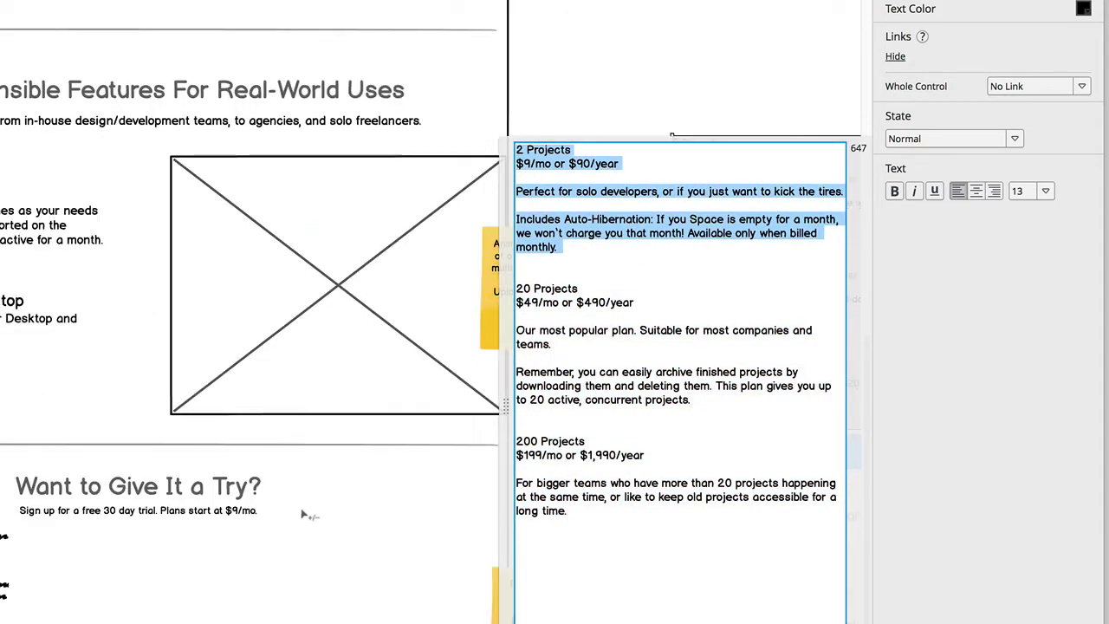
Step: Paste the 2 Projects plan text into the placeholder paragraph, trimming trailing blank lines
click(238, 402)
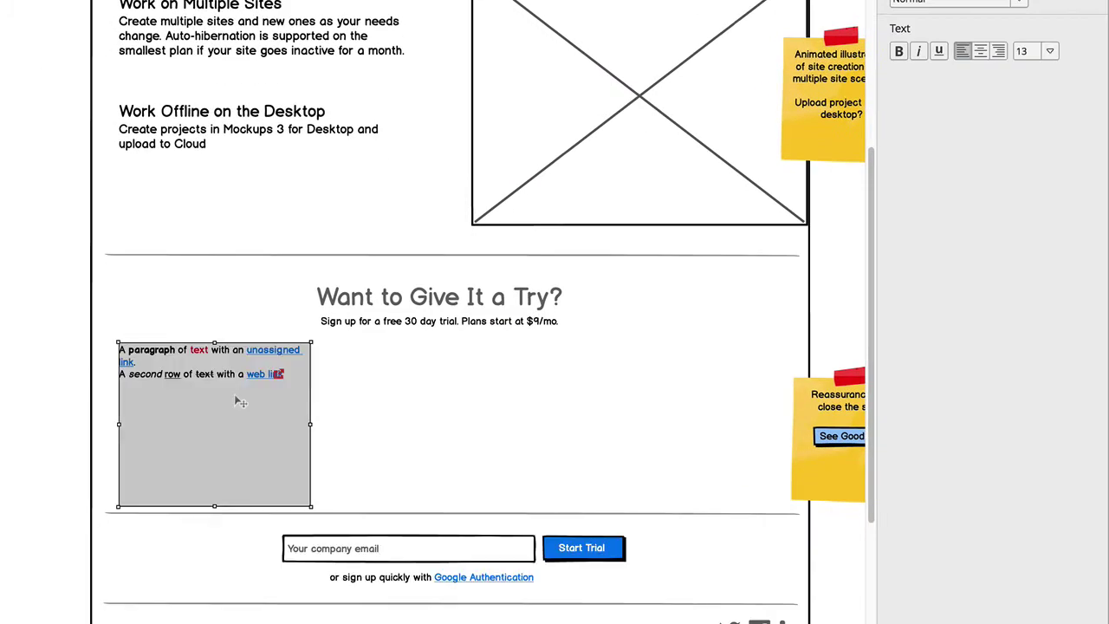
double_click(236, 392)
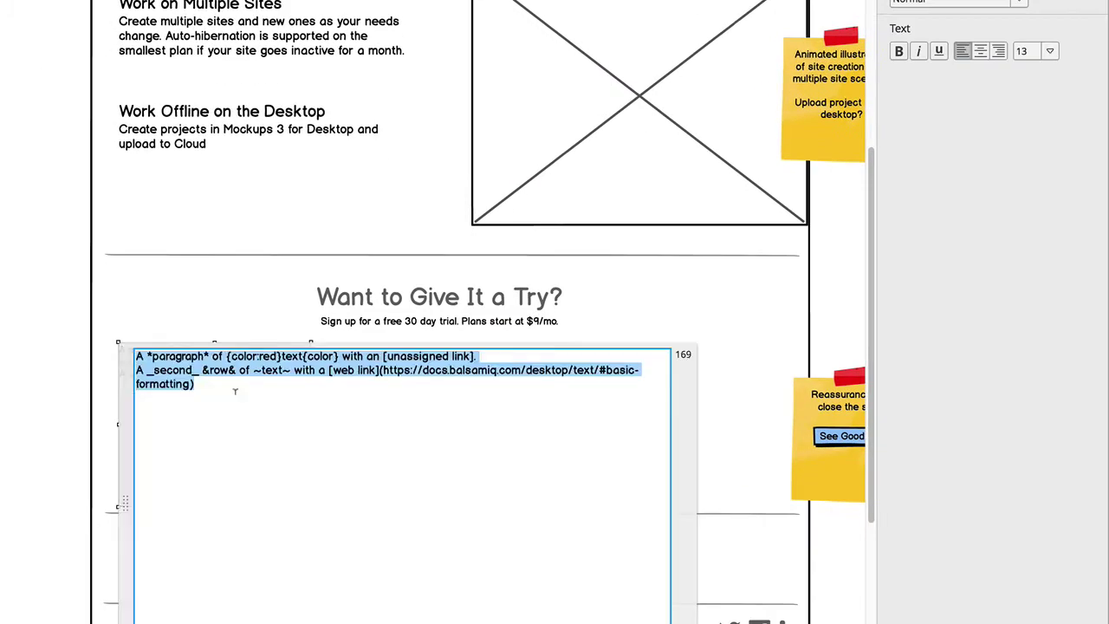
key(ctrl+v)
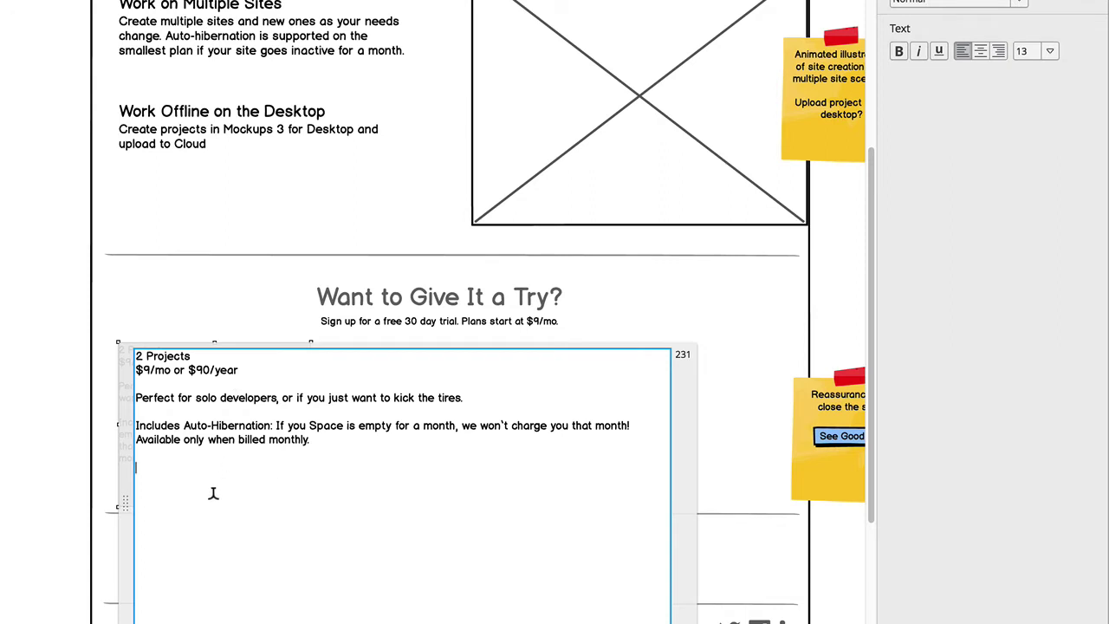
key(BackSpace)
key(BackSpace)
key(ctrl+Return)
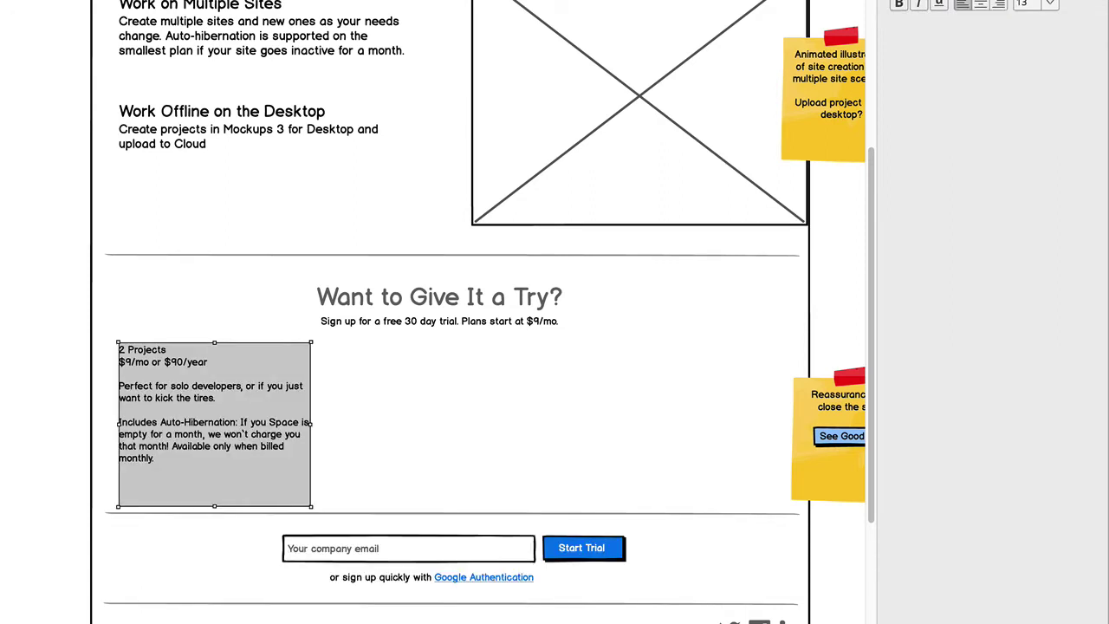
Step: Delete the 2 Projects title line from the top of the pasted paragraph
double_click(187, 400)
key(Left)
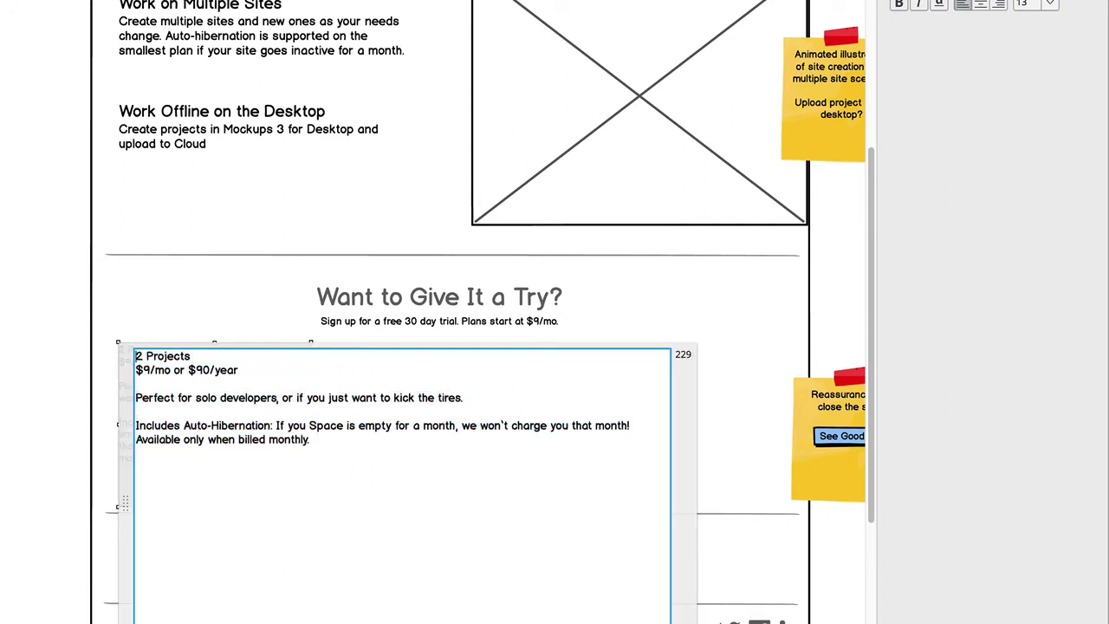
text({size:)
triple_click(168, 356)
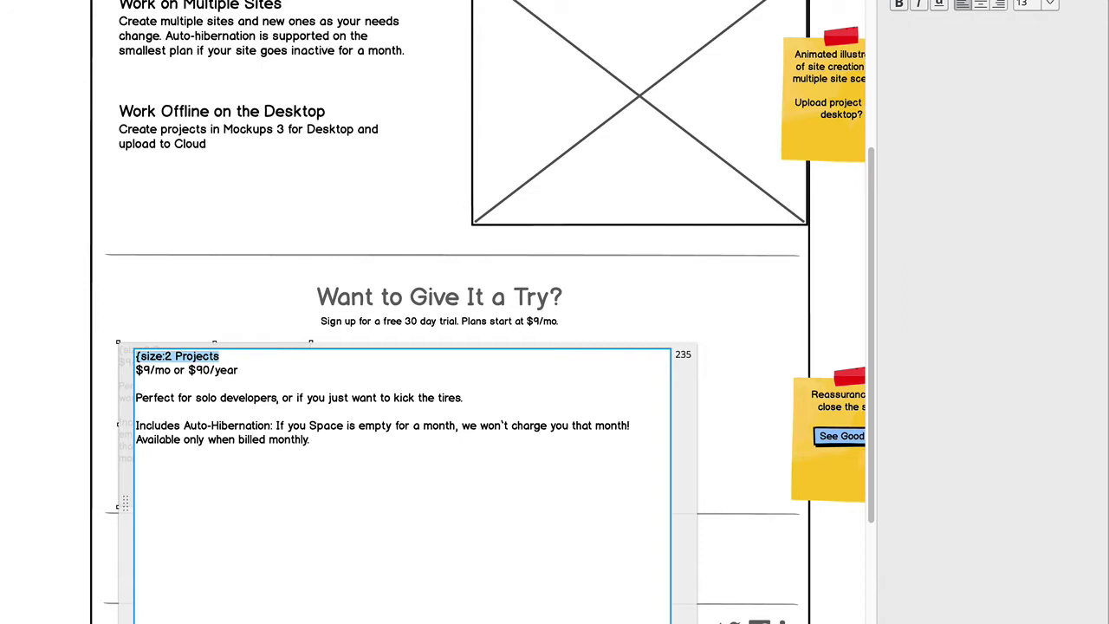
key(Home)
key(shift+Right)
key(shift+Right)
key(shift+Right)
key(shift+Right)
key(shift+Right)
key(shift+Right)
key(BackSpace)
key(shift+End)
key(BackSpace)
key(Delete)
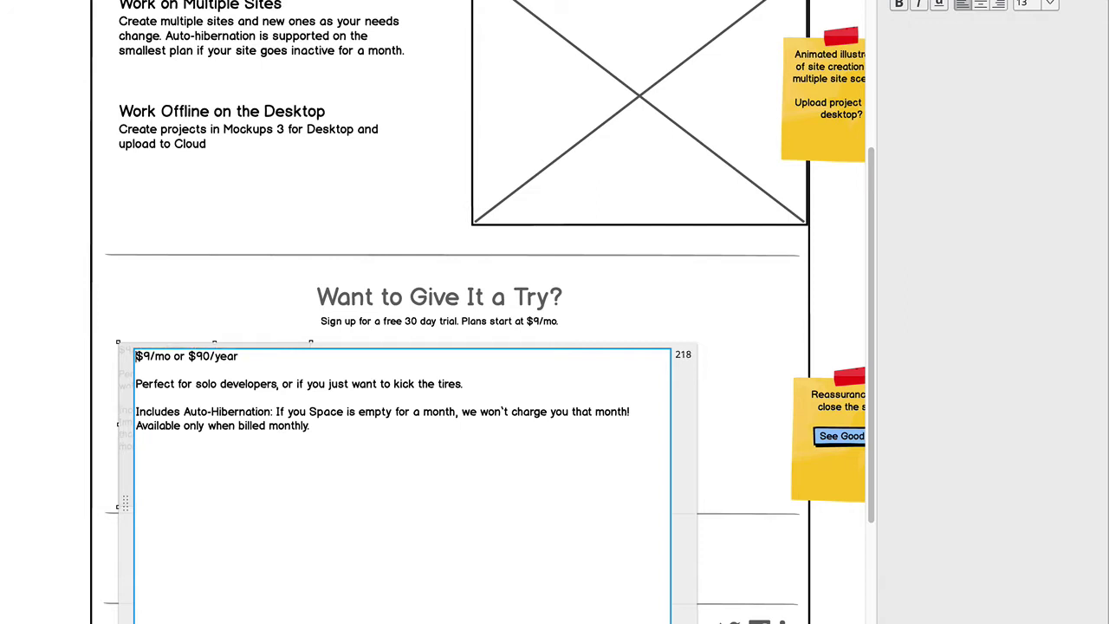
key(ctrl+Return)
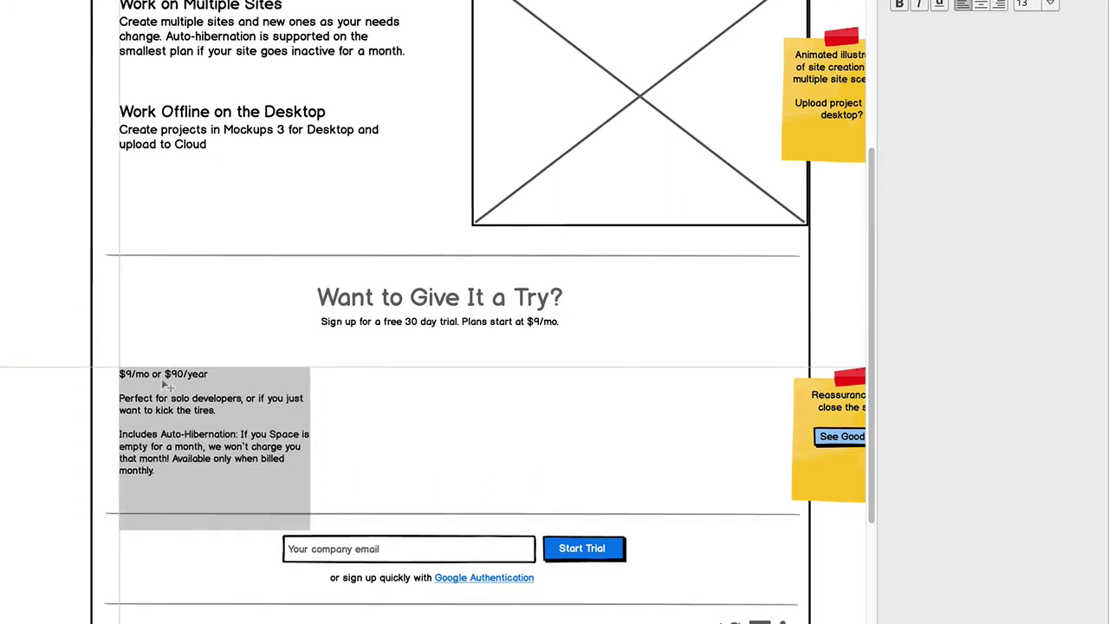
Step: Shift the price paragraph down and add a new '2 Projects' text label above it
drag(164, 388, 166, 395)
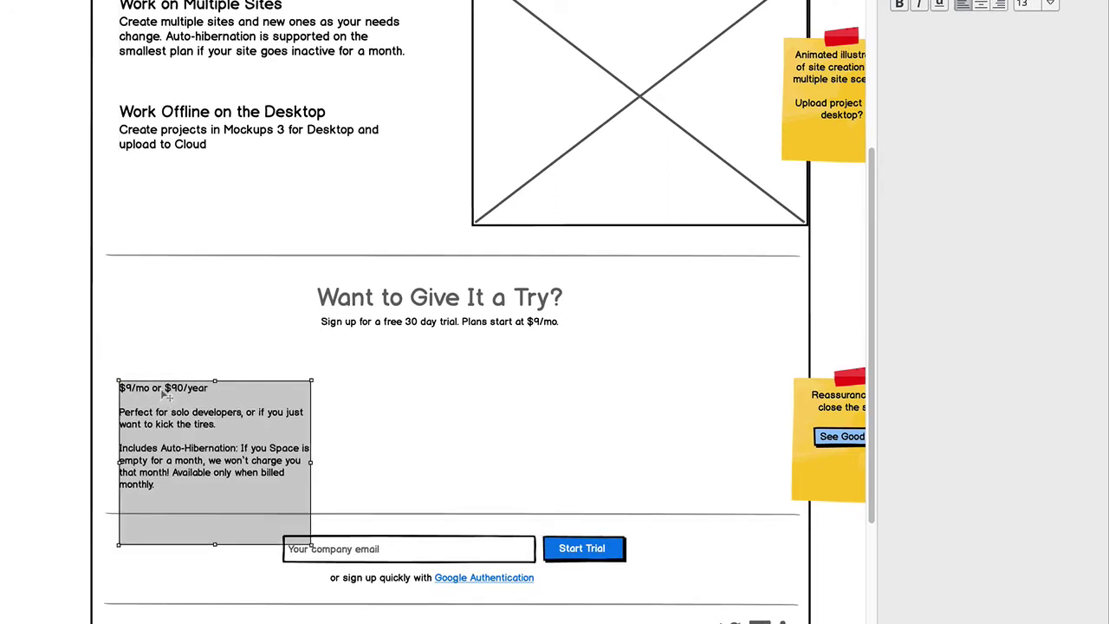
click(260, 374)
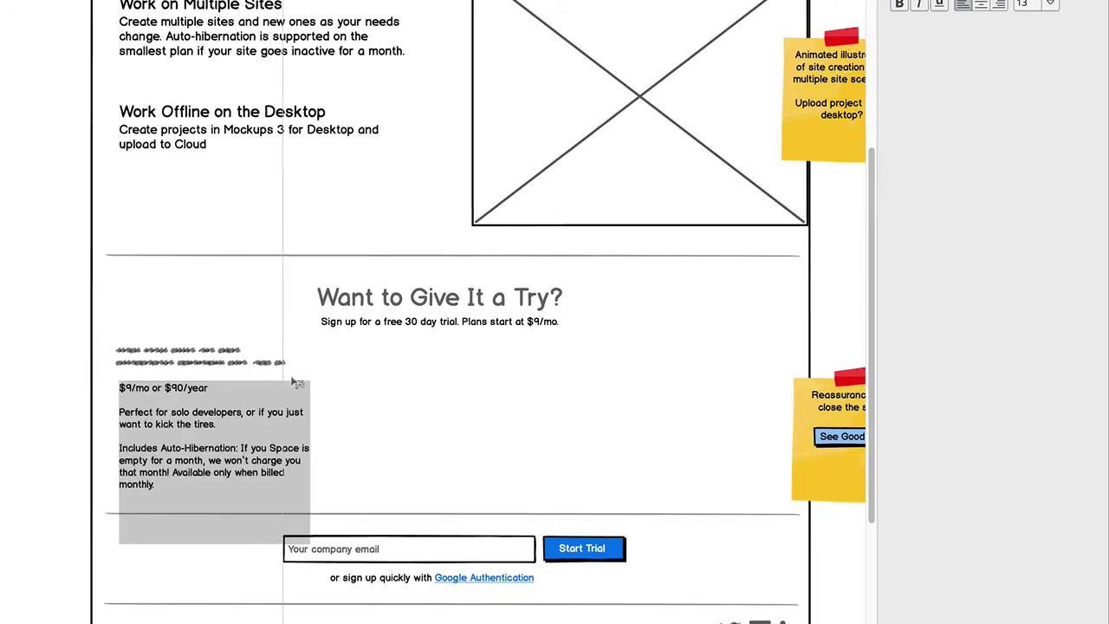
drag(295, 383, 291, 376)
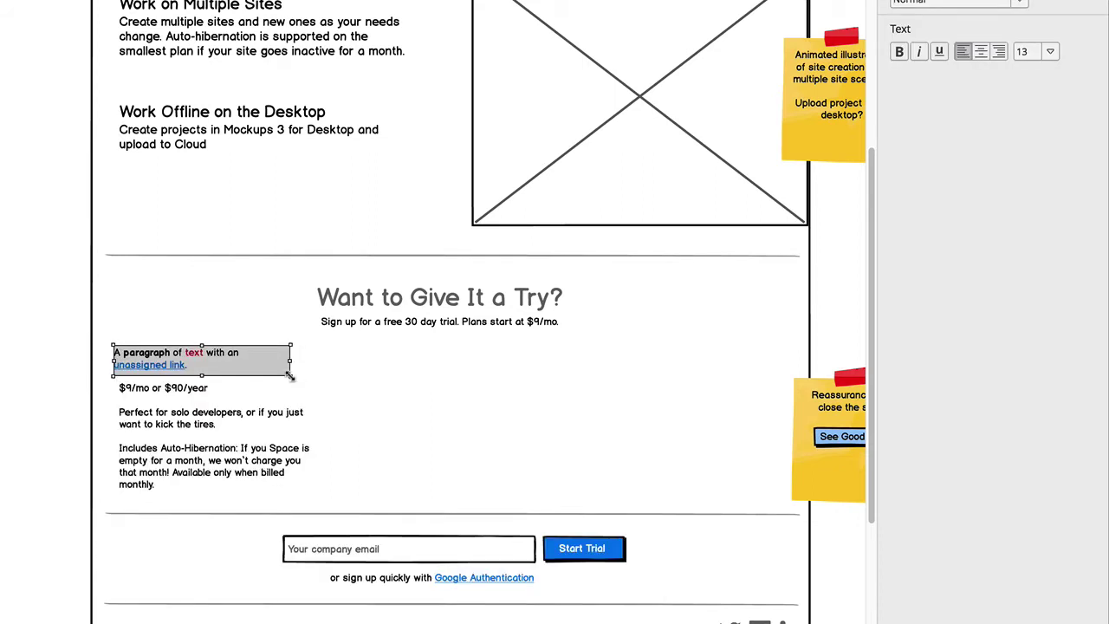
double_click(291, 375)
text(2 Projects)
key(ctrl+Return)
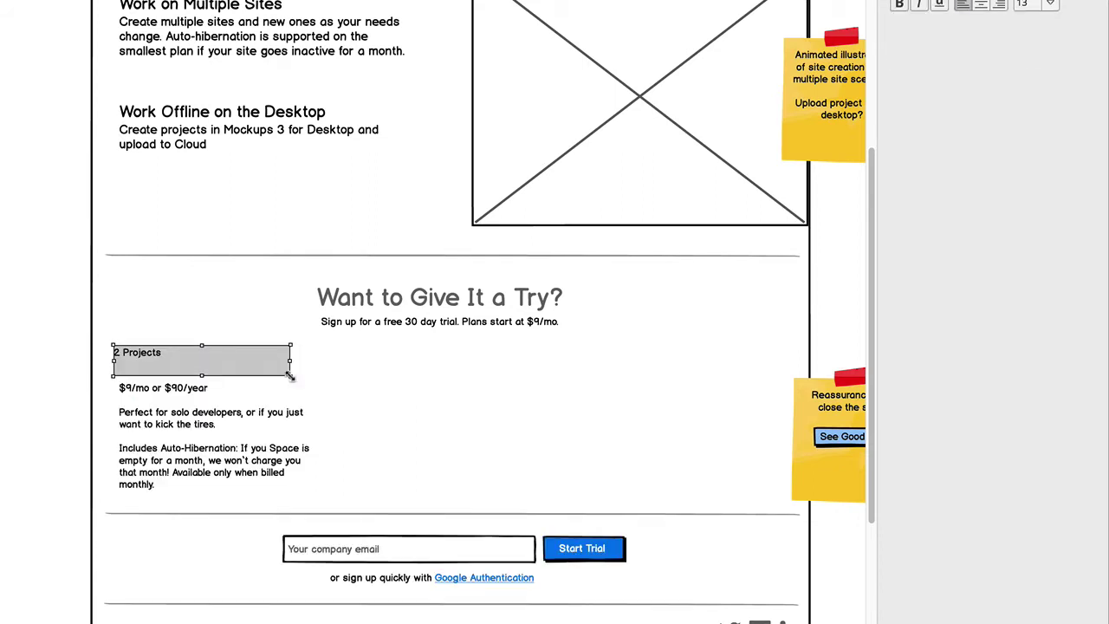
Step: Step the 2 Projects label's font size up to 28
click(1022, 4)
click(1023, 4)
click(1022, 4)
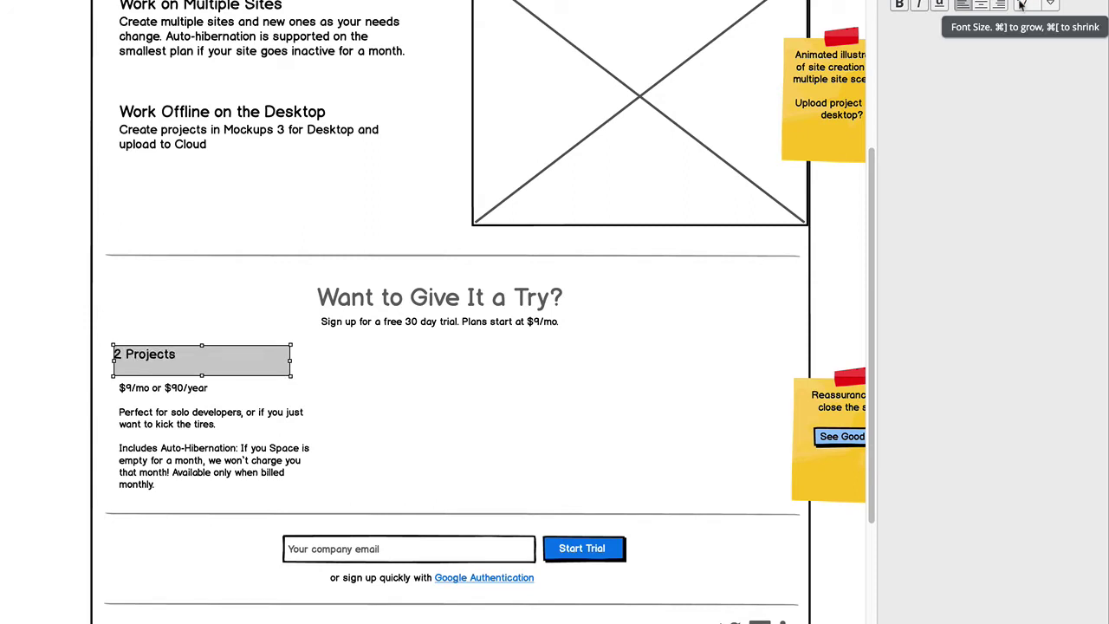
click(1022, 5)
click(1023, 5)
click(1023, 4)
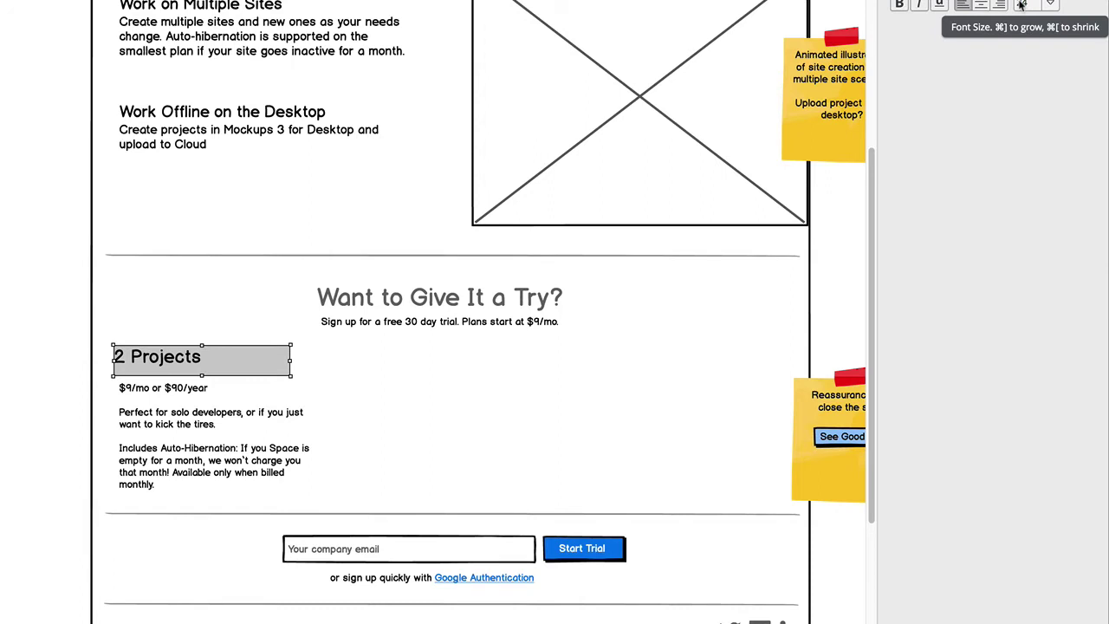
click(1042, 4)
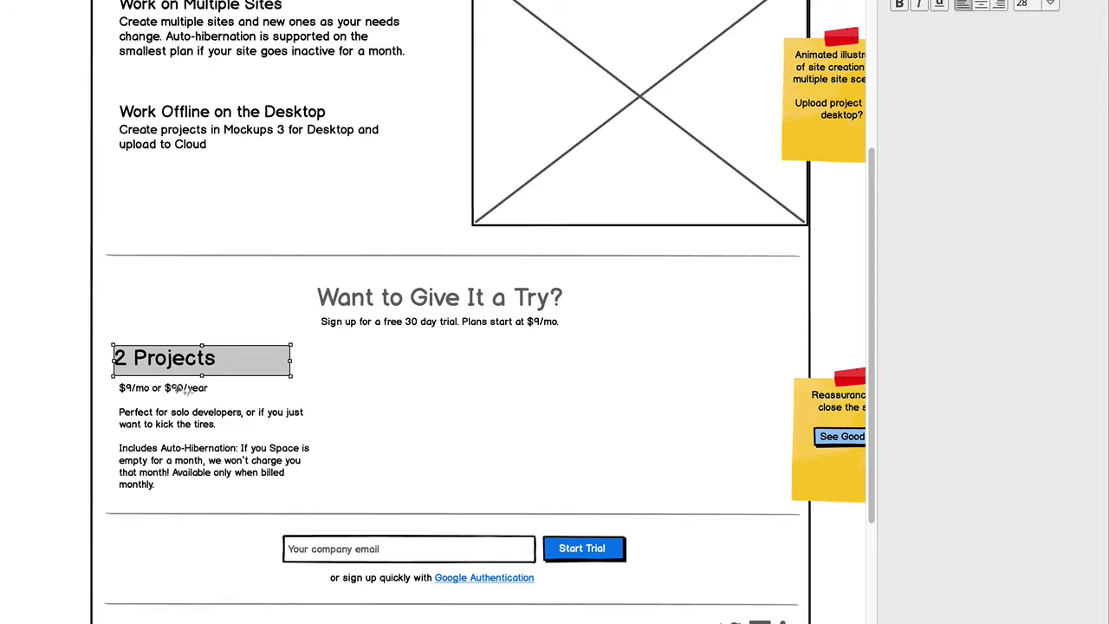
Step: Make the $9/mo or $90/year price line bold by wrapping it in asterisks
double_click(177, 390)
click(142, 415)
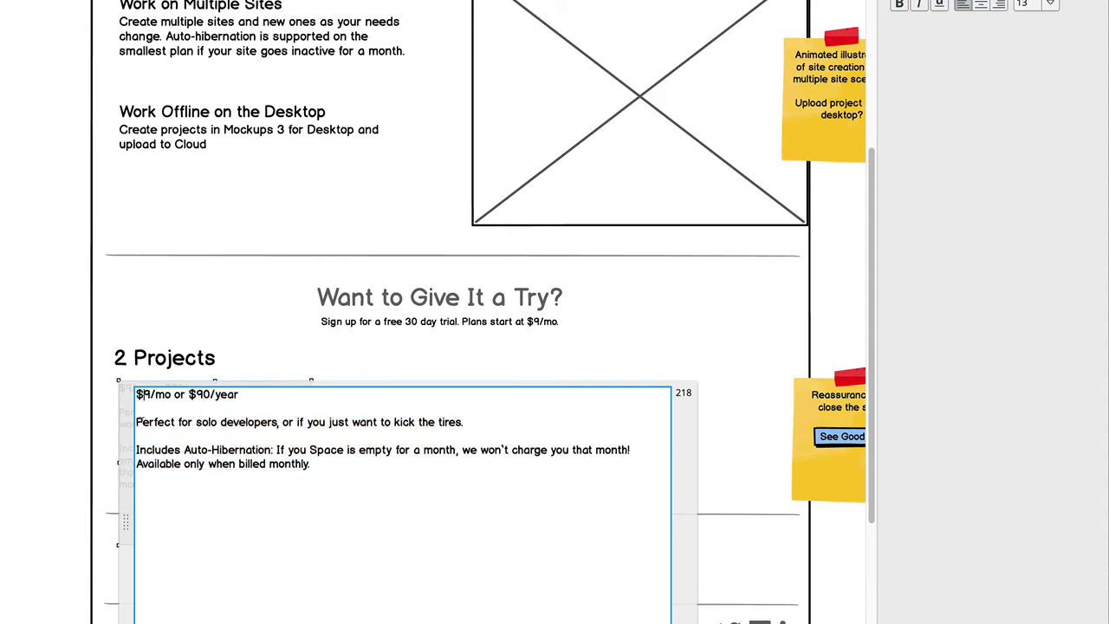
text(*)
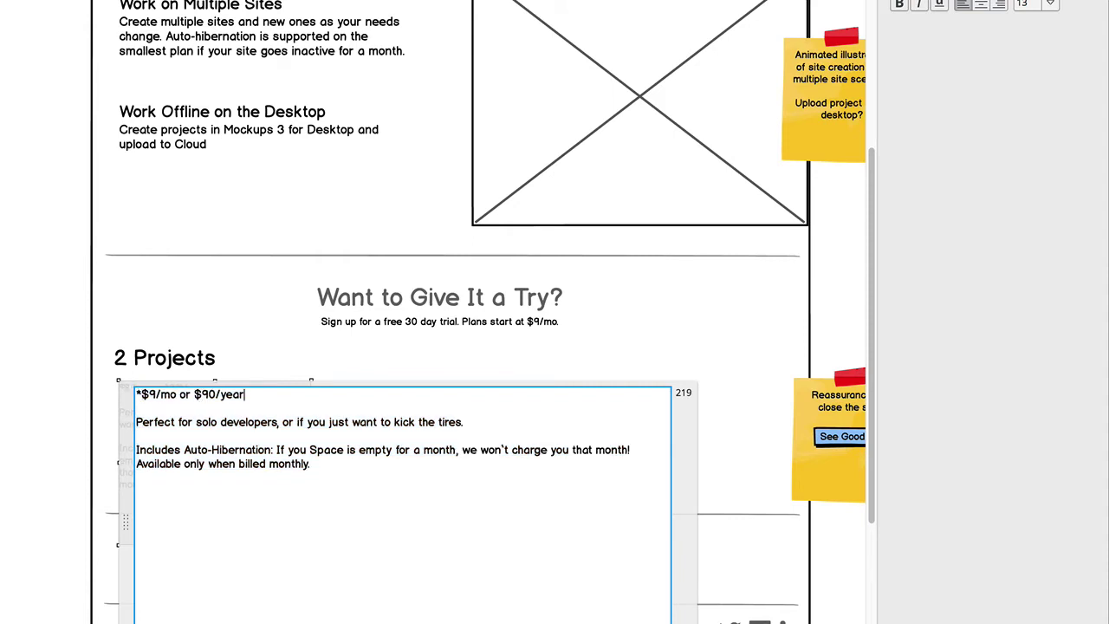
text(*)
key(ctrl+Return)
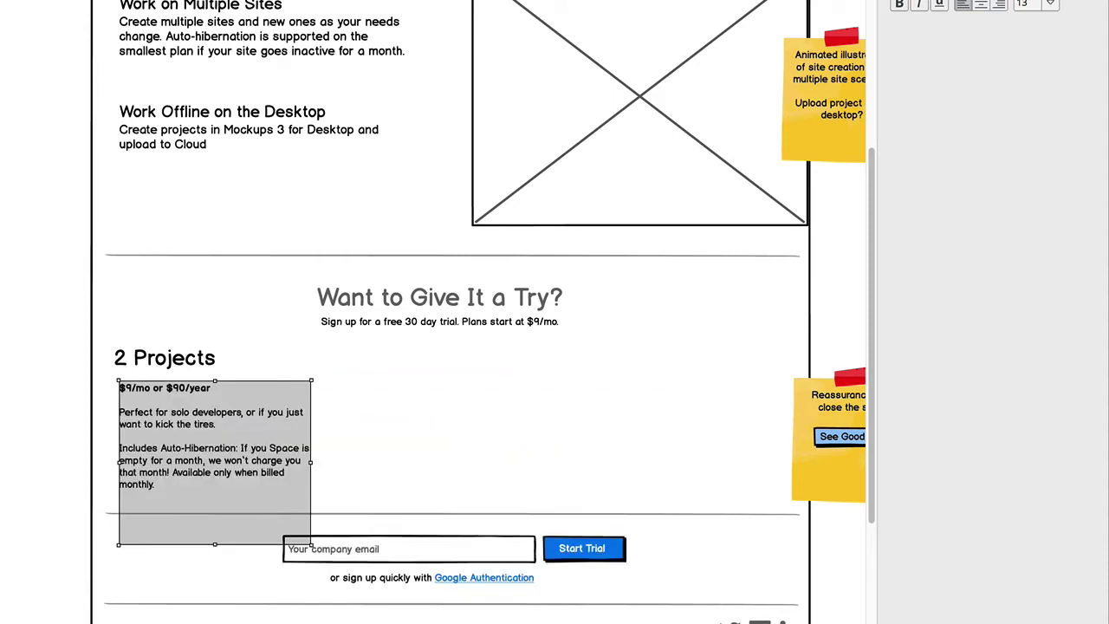
Step: Set the description block's font size to 16
double_click(185, 436)
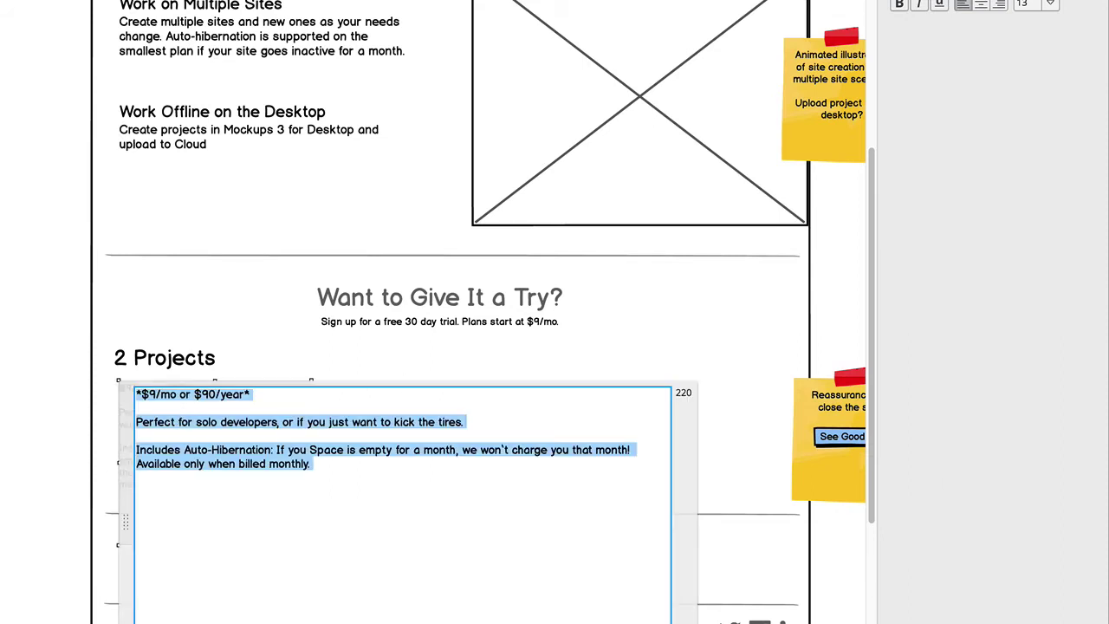
click(1050, 3)
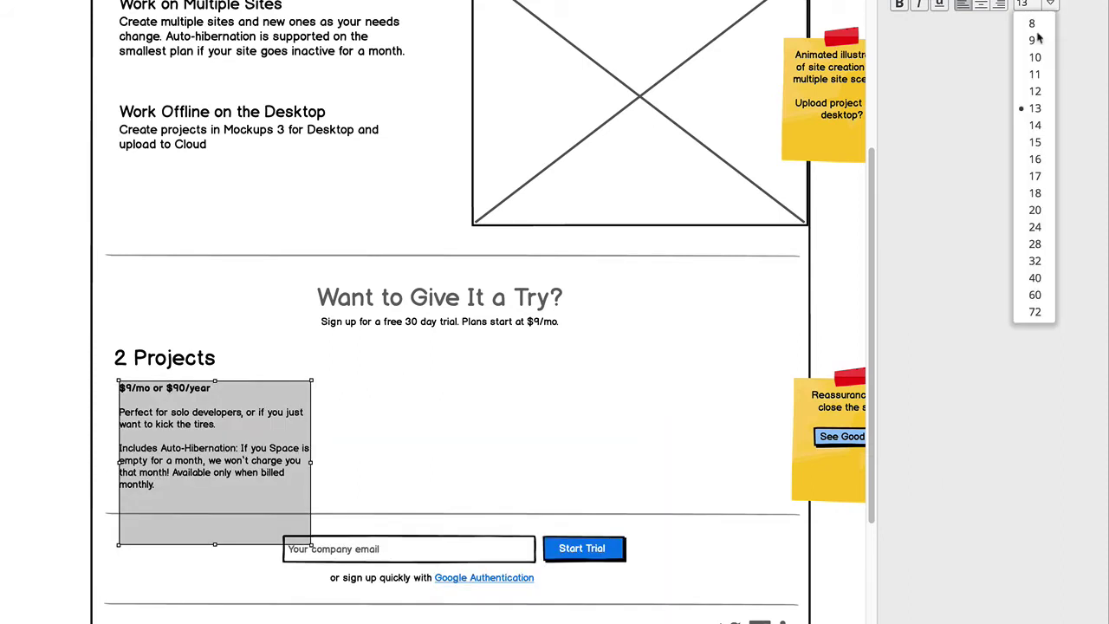
click(1035, 163)
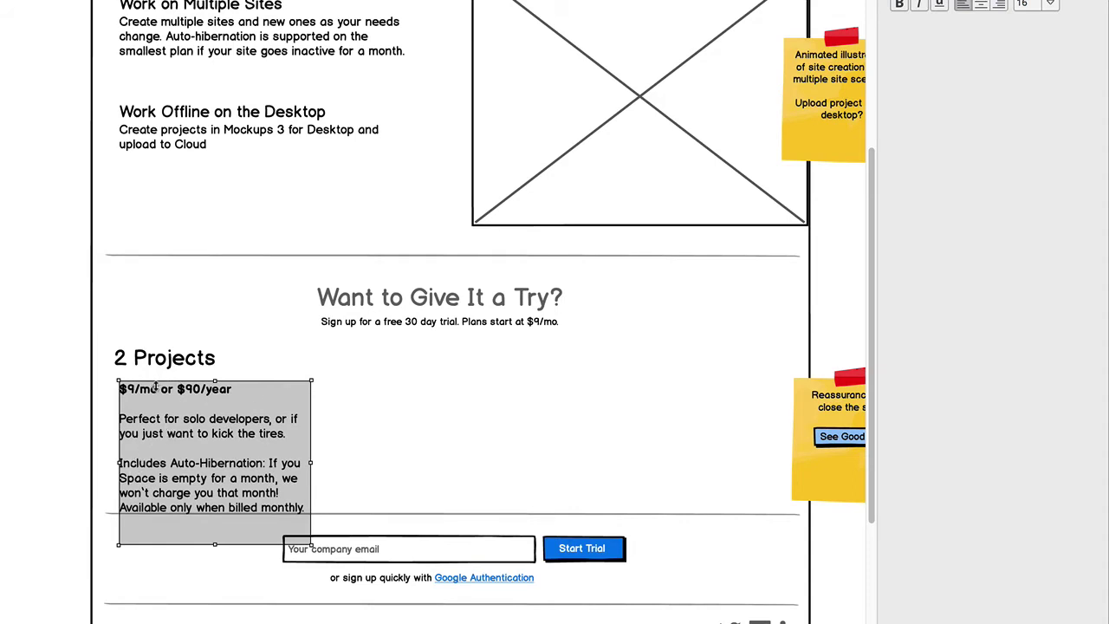
double_click(156, 390)
click(20, 367)
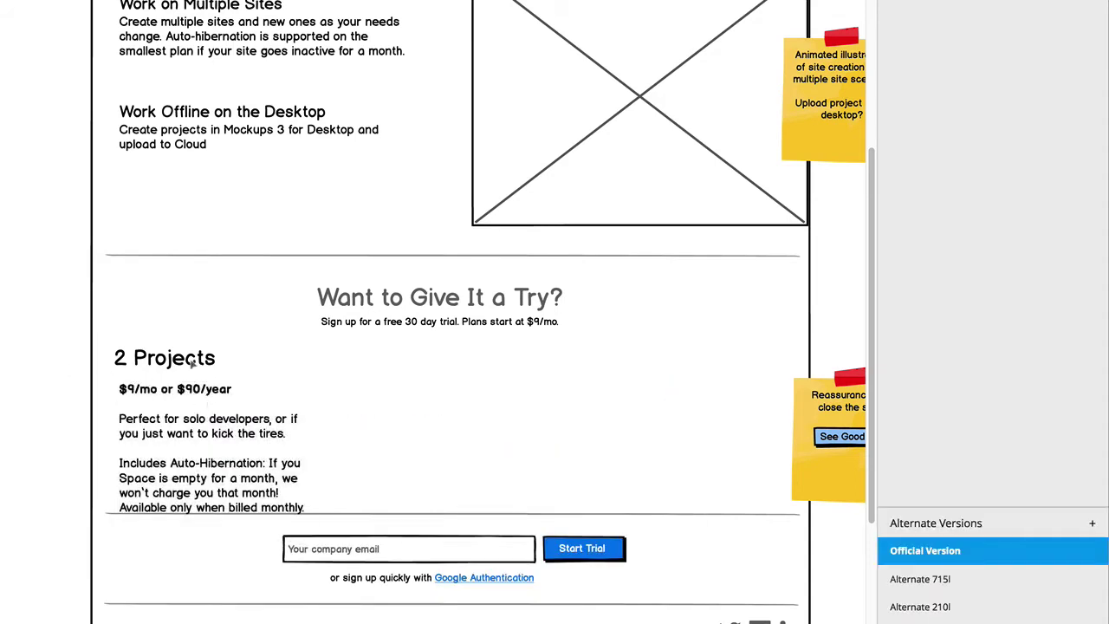
Step: Delete the bold price line and its leftover blank line from the description block
click(183, 386)
double_click(178, 390)
triple_click(173, 392)
key(BackSpace)
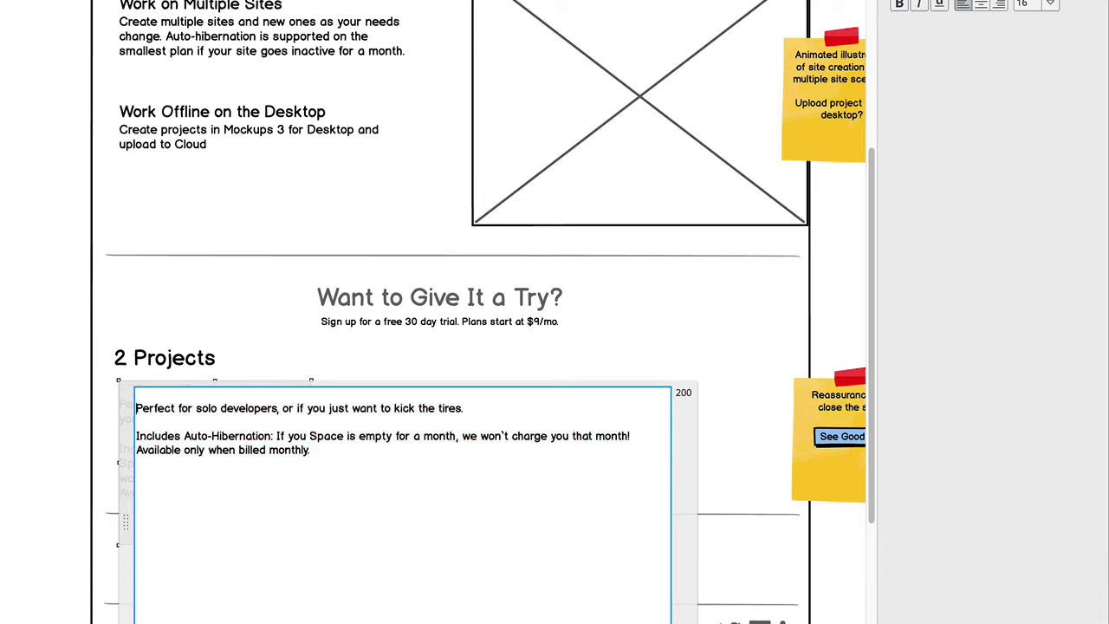
key(BackSpace)
key(ctrl+Return)
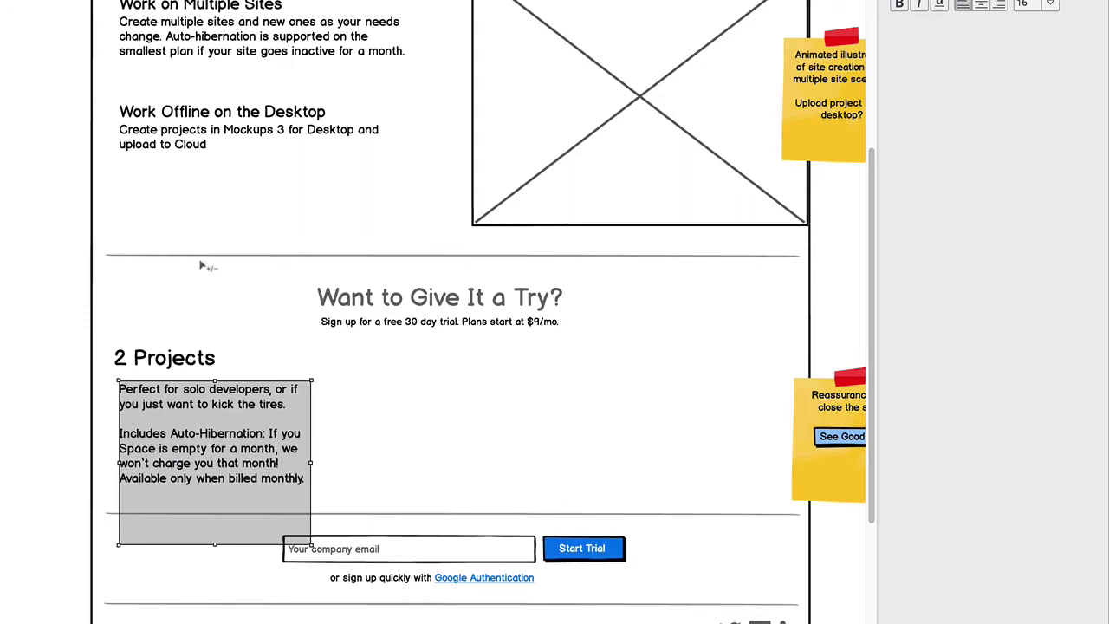
Step: Place the bold price label under 2 Projects and centre-align both
click(40, 134)
drag(211, 275, 174, 388)
shift+click(178, 363)
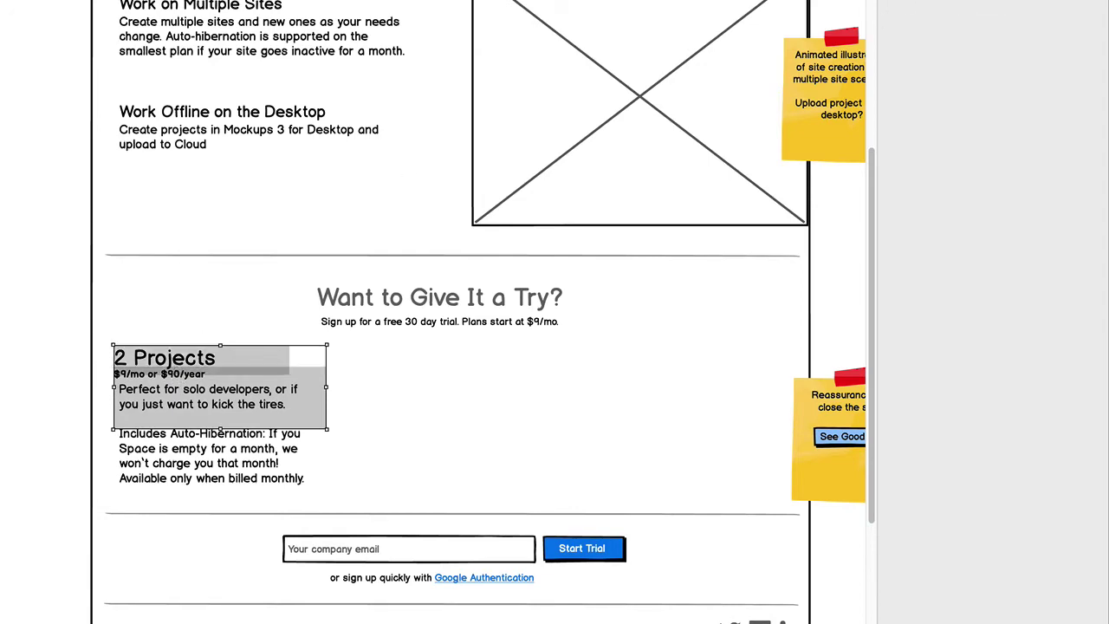
key(ctrl+shift+c)
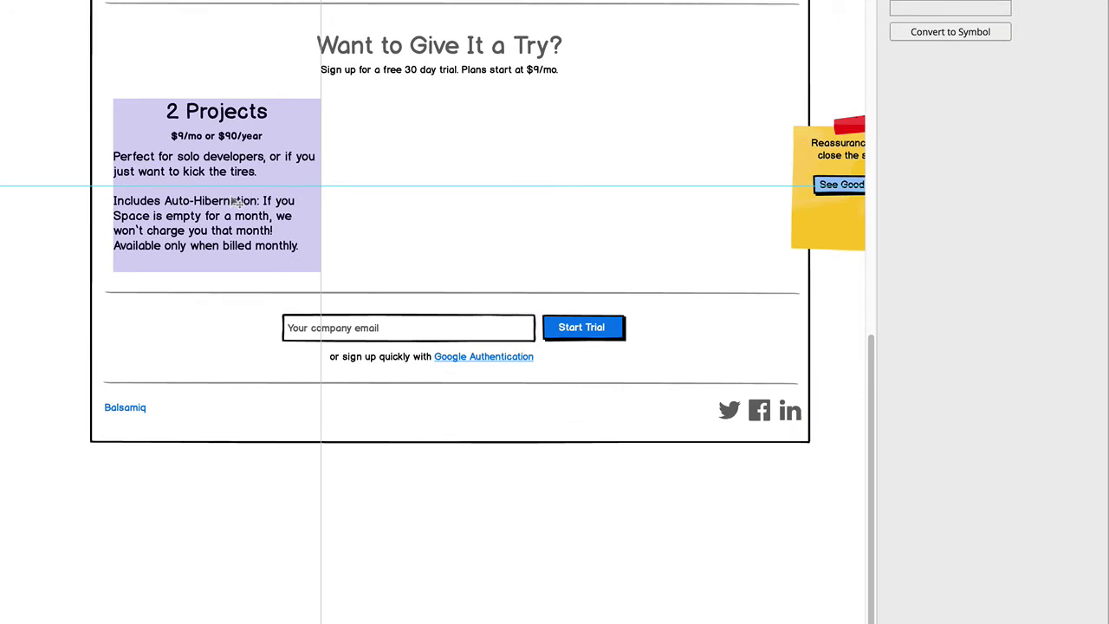
Step: Duplicate the pricing column twice across the section and select all three columns
drag(235, 201, 437, 199)
key(ctrl+d)
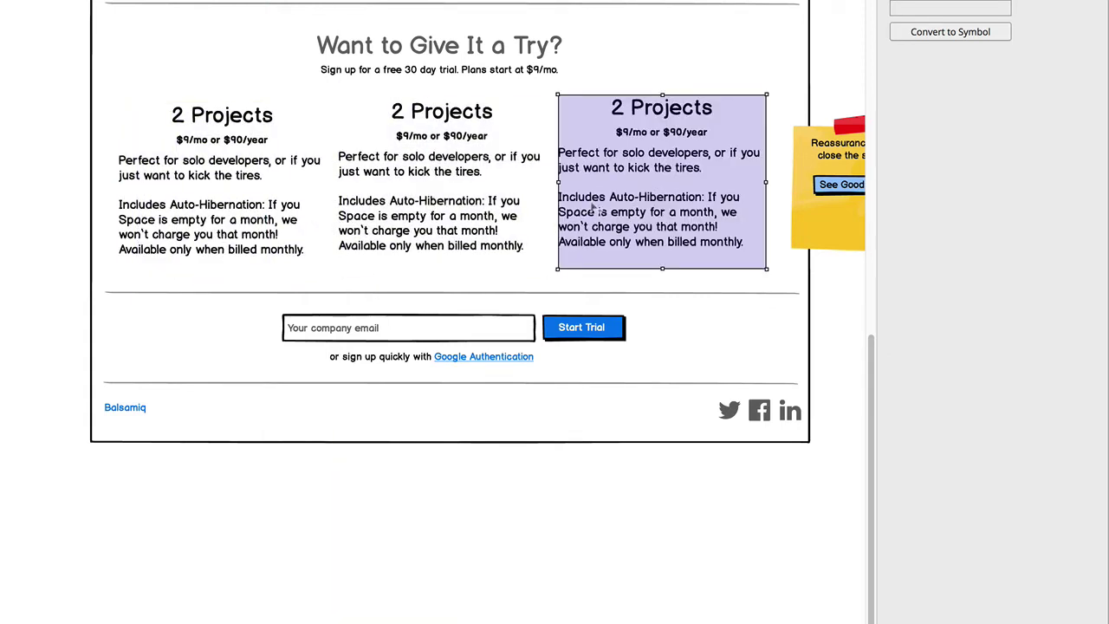
shift+click(445, 181)
shift+click(201, 197)
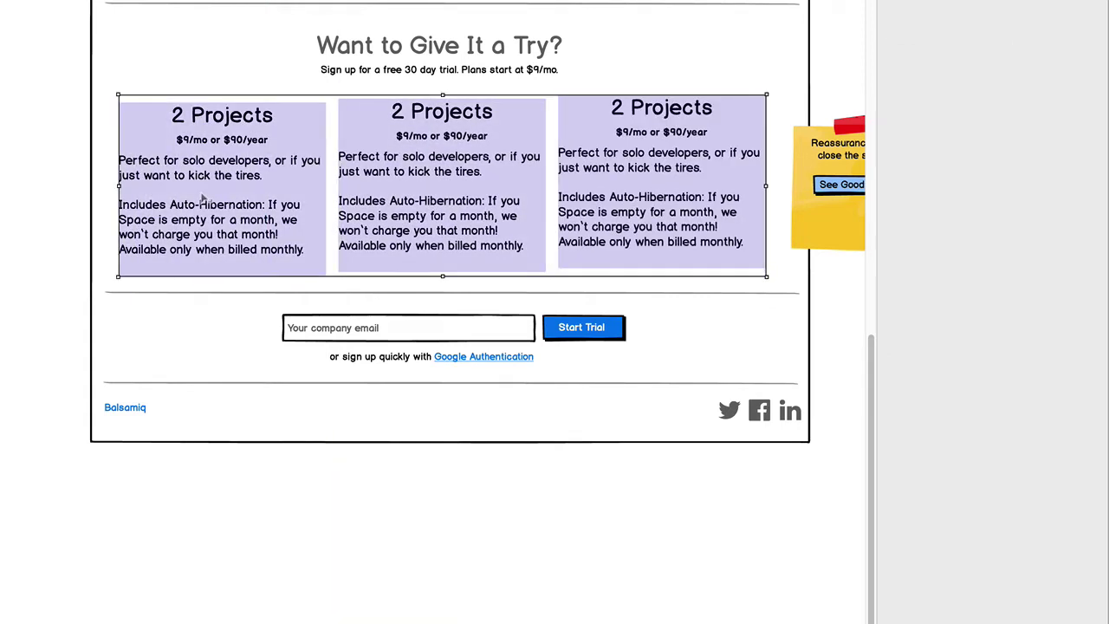
Step: Align the tops of the three 2 Projects pricing columns
right_click(484, 215)
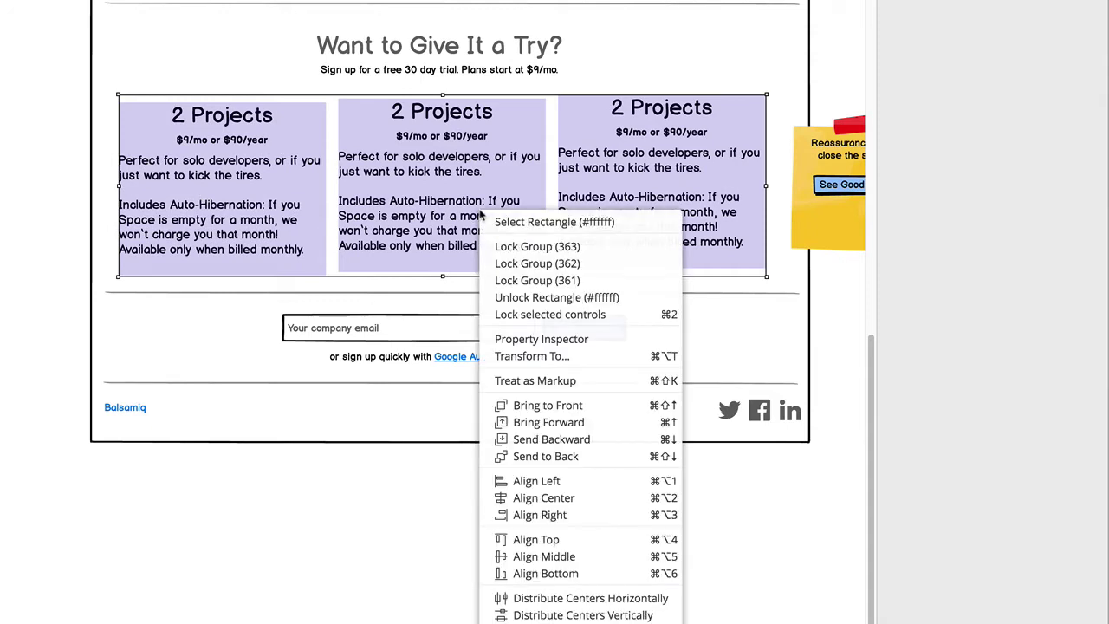
click(537, 540)
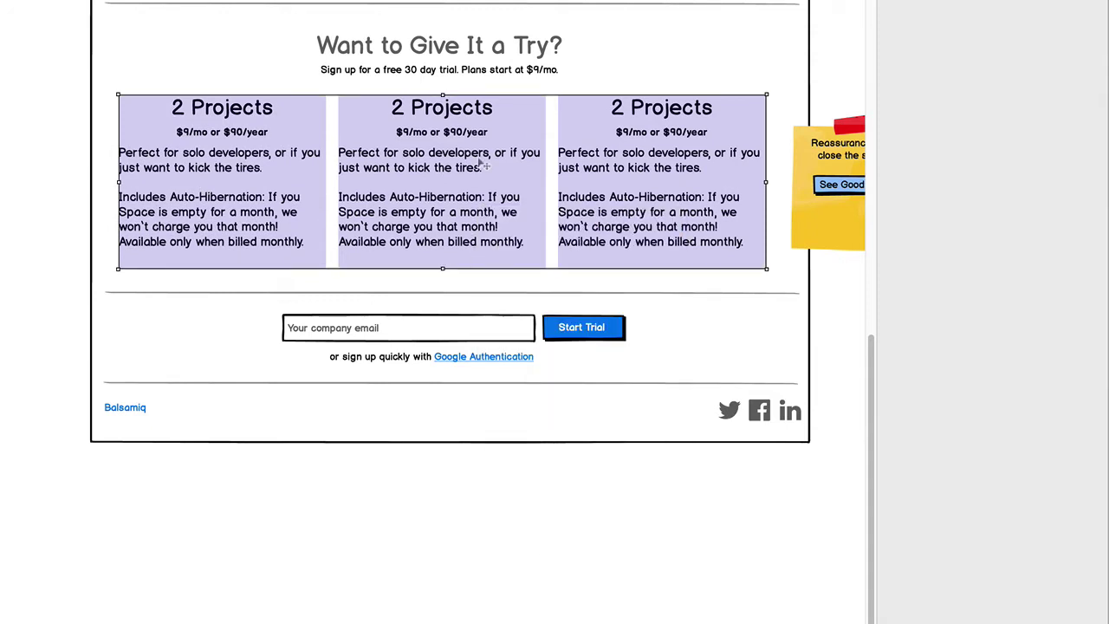
right_click(483, 155)
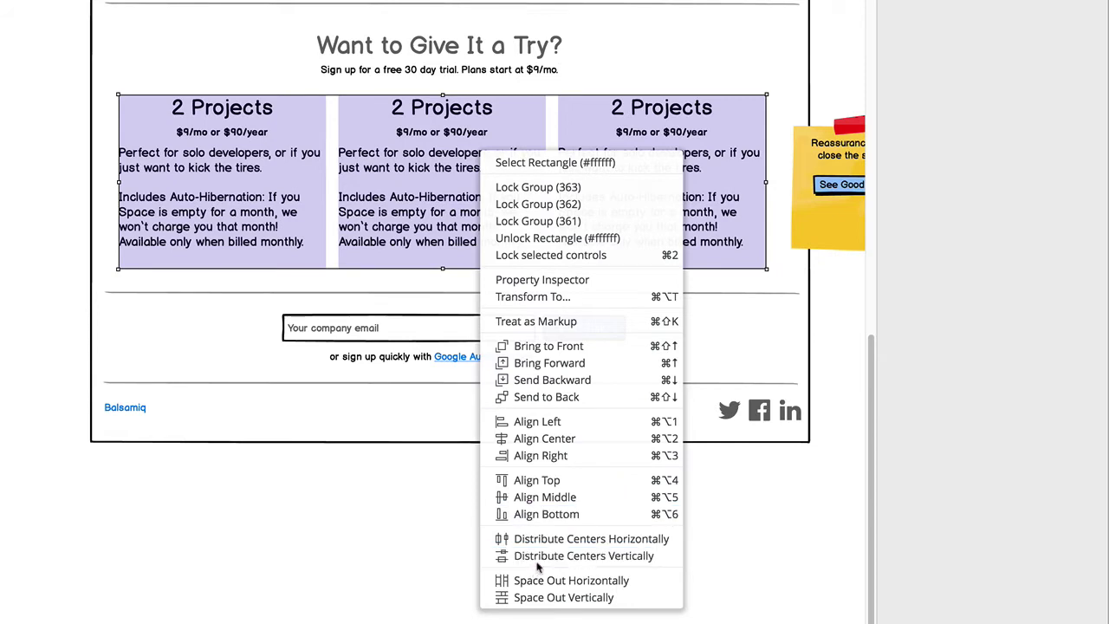
click(554, 539)
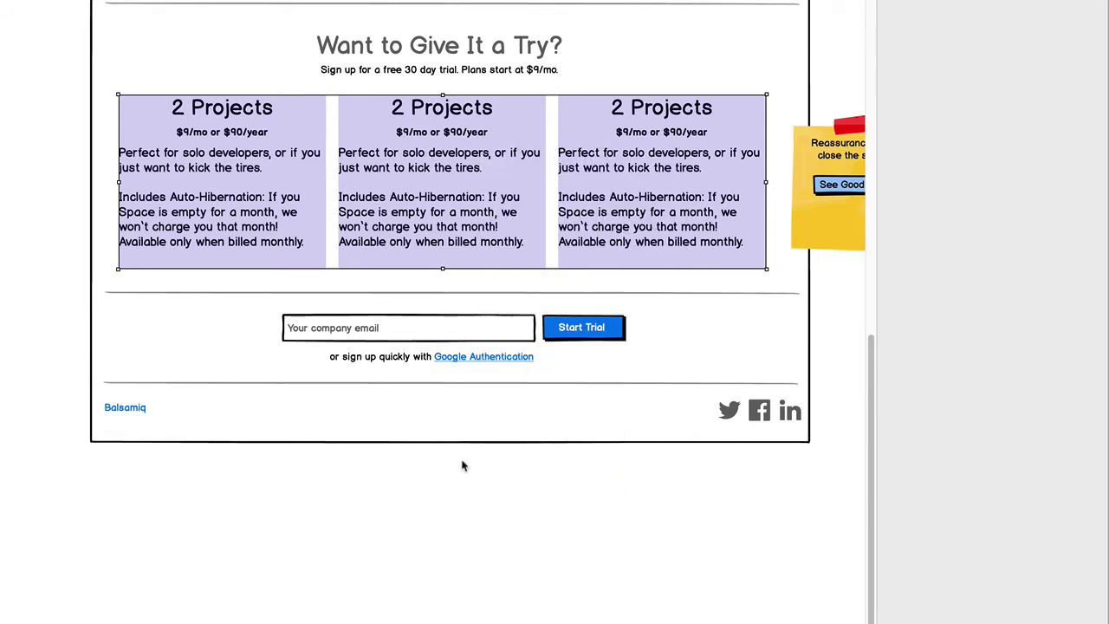
click(448, 612)
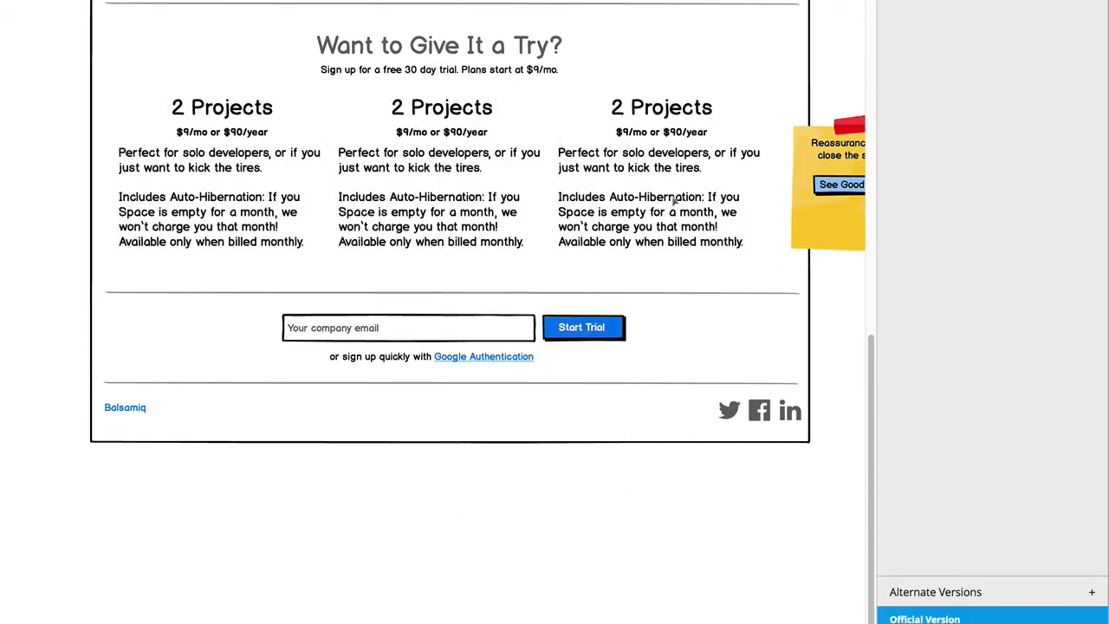
Step: Shift the right column further right and distribute the three columns' centers evenly across the section
drag(664, 205, 675, 208)
shift+click(381, 203)
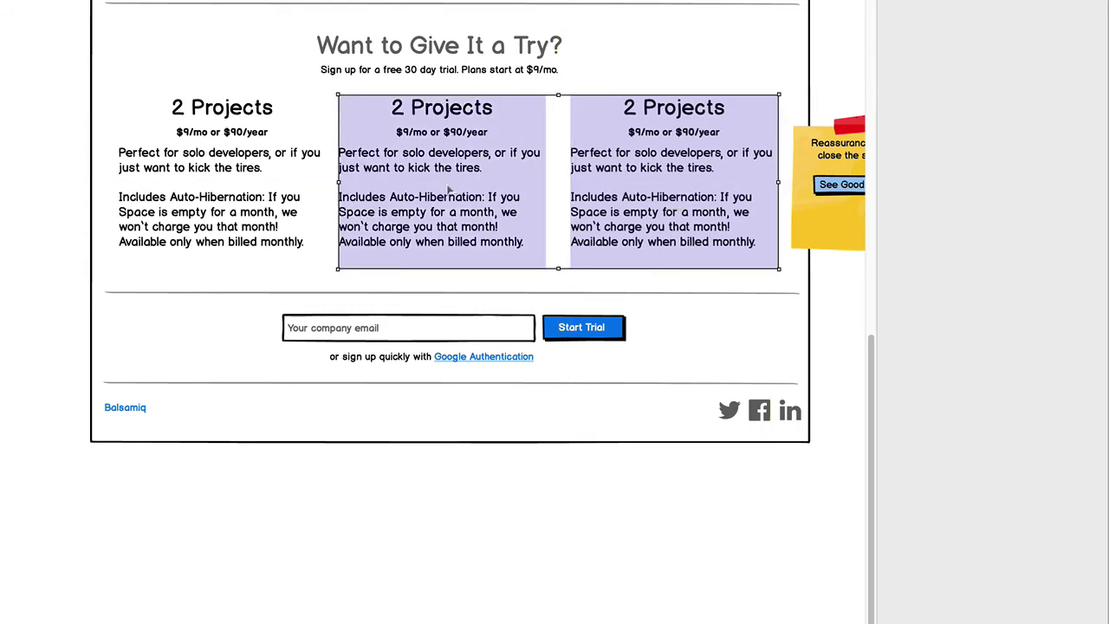
shift+click(192, 201)
right_click(375, 215)
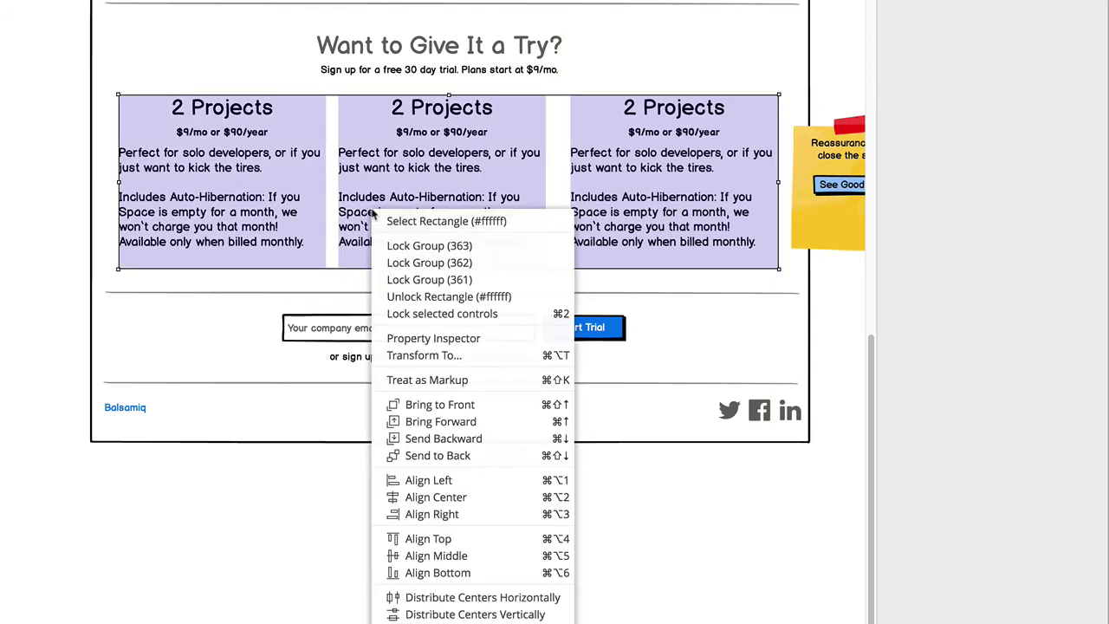
click(487, 598)
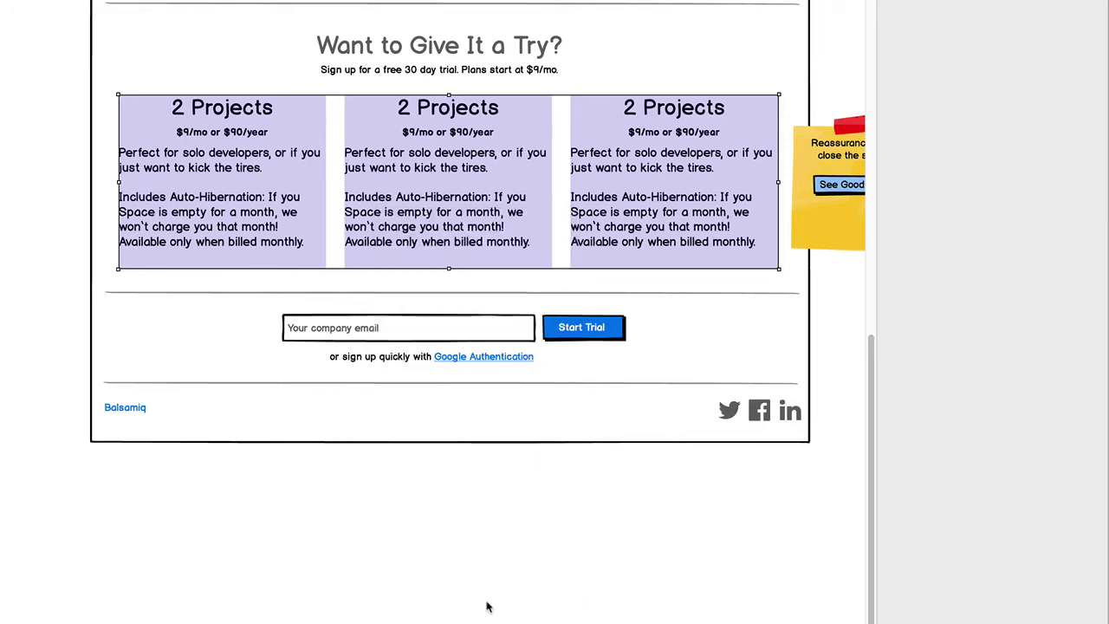
click(487, 607)
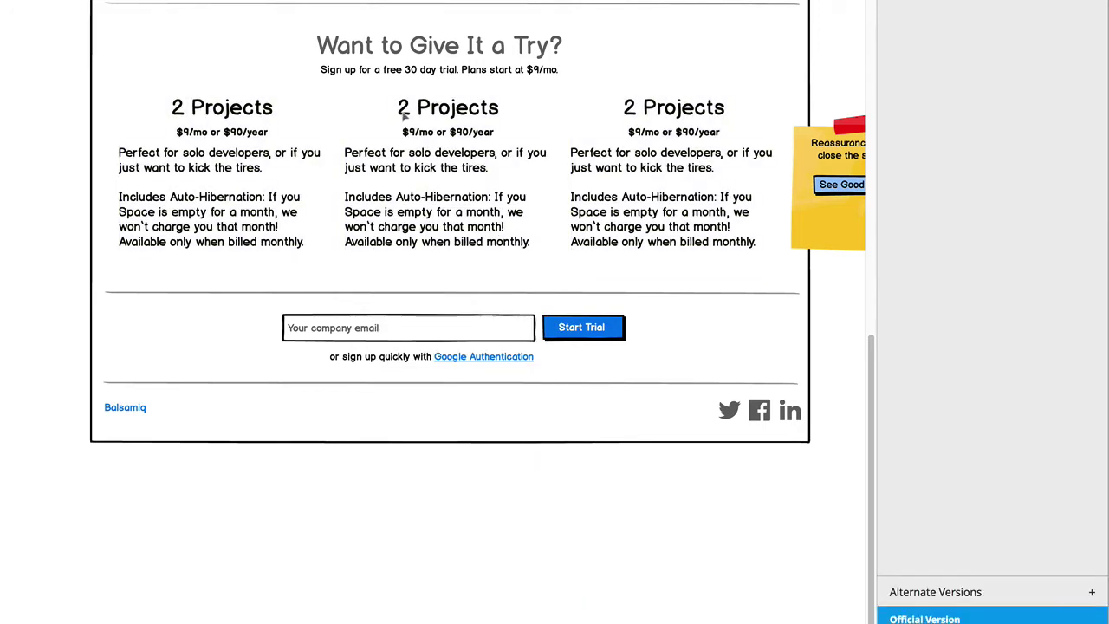
click(433, 116)
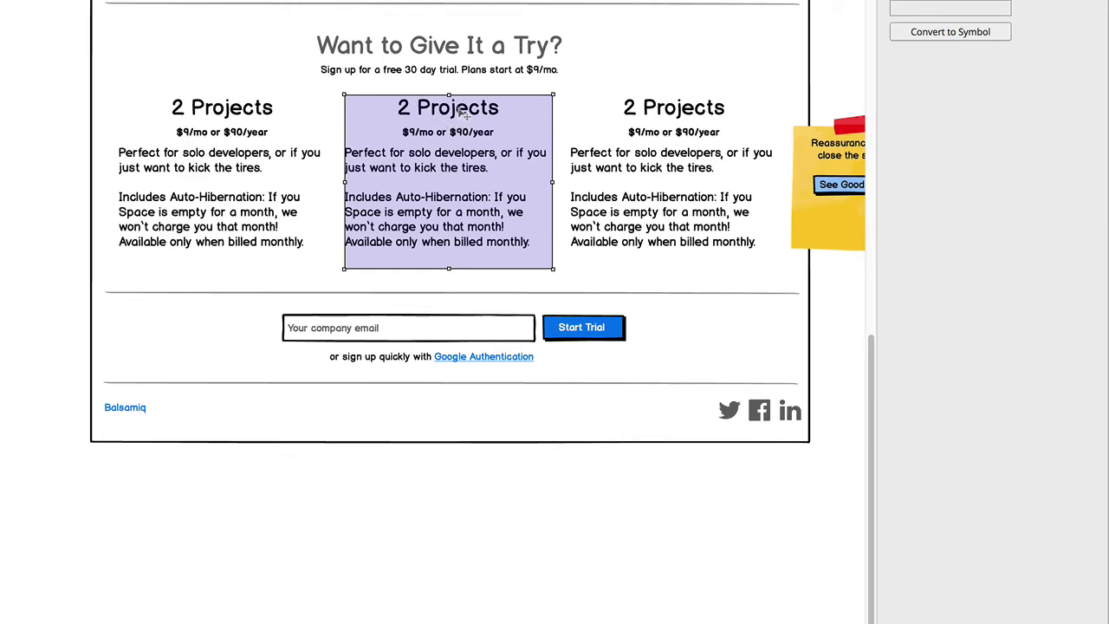
Step: Change the middle column's heading inside its group to '20 Projects'
scroll(455, 109, up, 3)
double_click(403, 326)
double_click(401, 324)
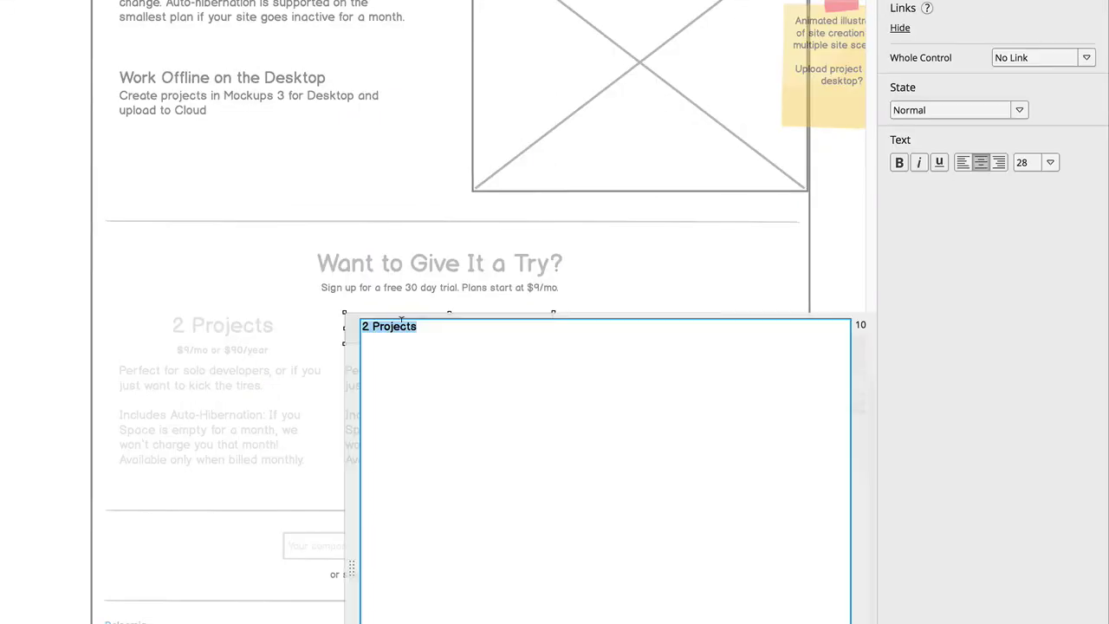
text(20 Projects)
key(Return)
click(666, 411)
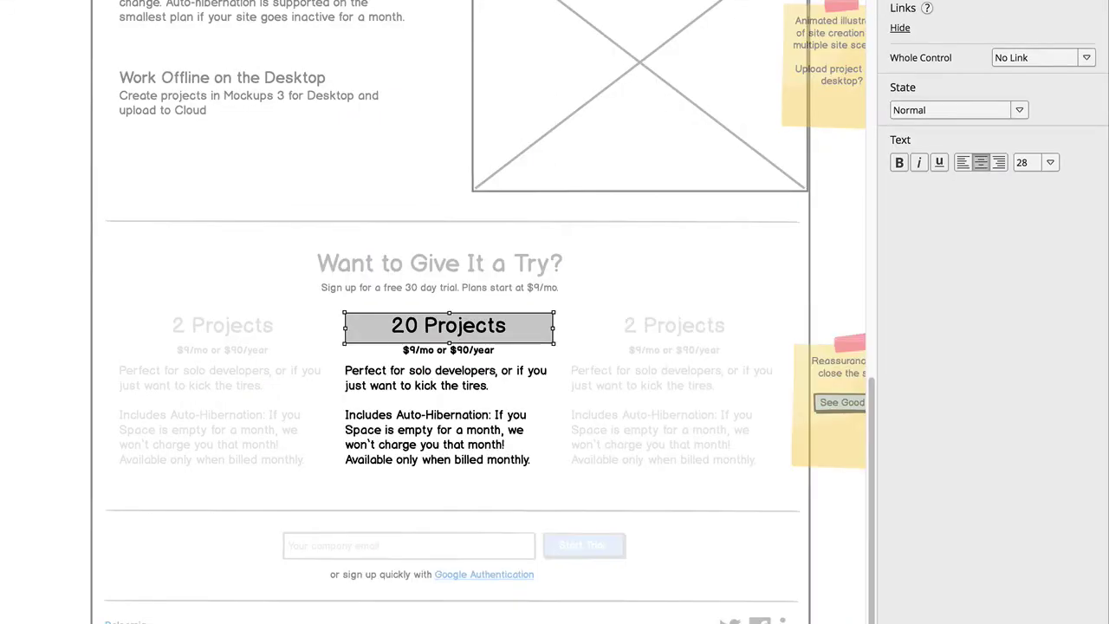
click(666, 411)
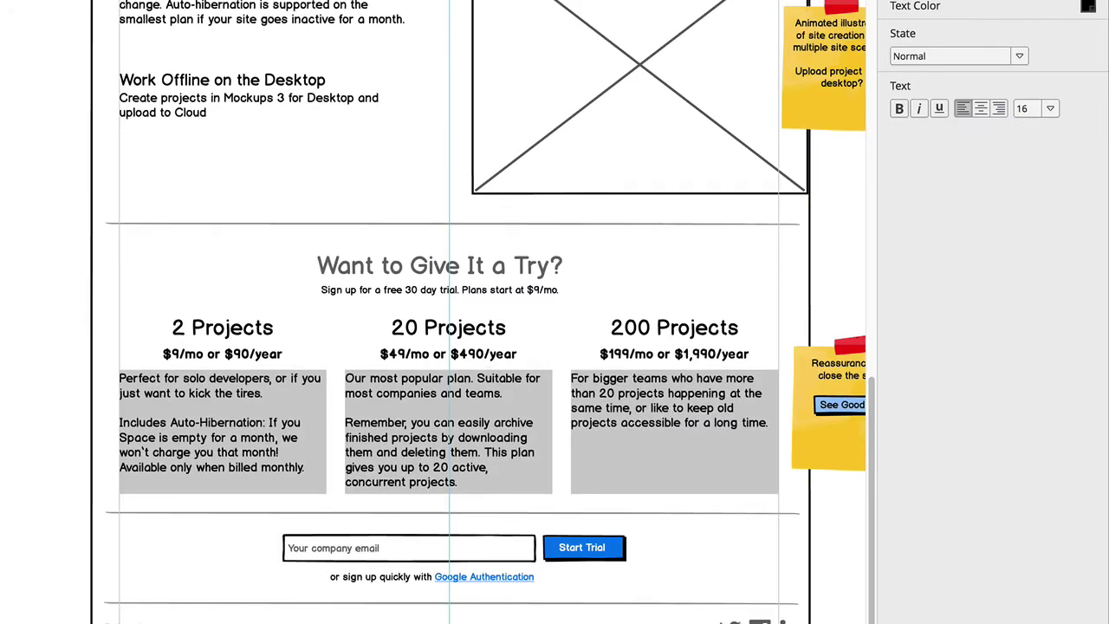
key(Escape)
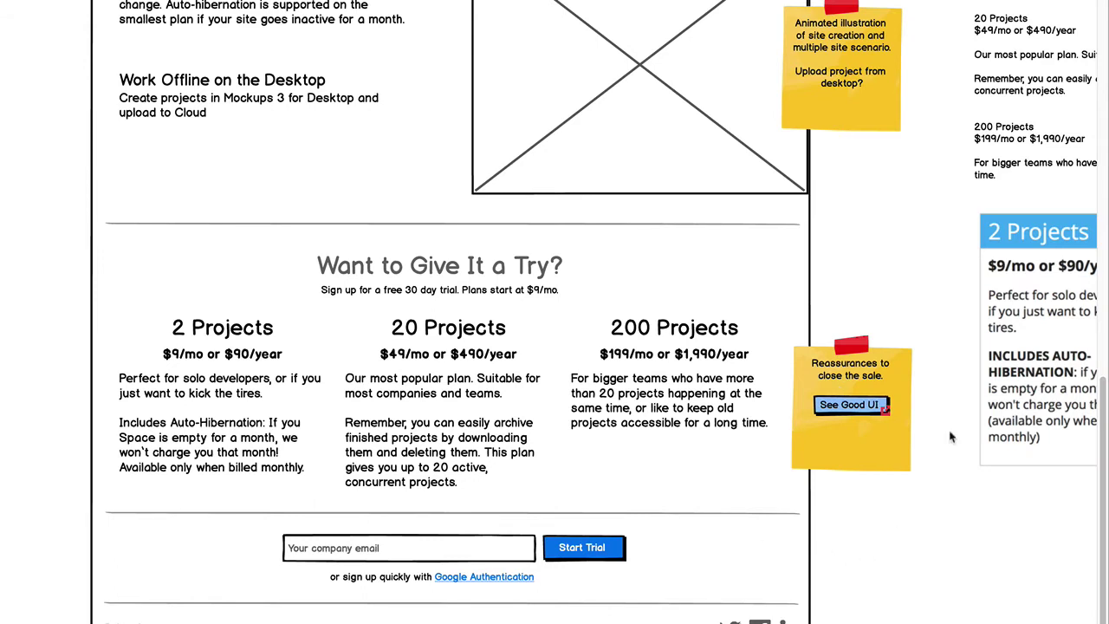
Step: Delete the 2 Projects box beside the wireframe together with the plan notes above it
click(1043, 346)
shift+click(1049, 82)
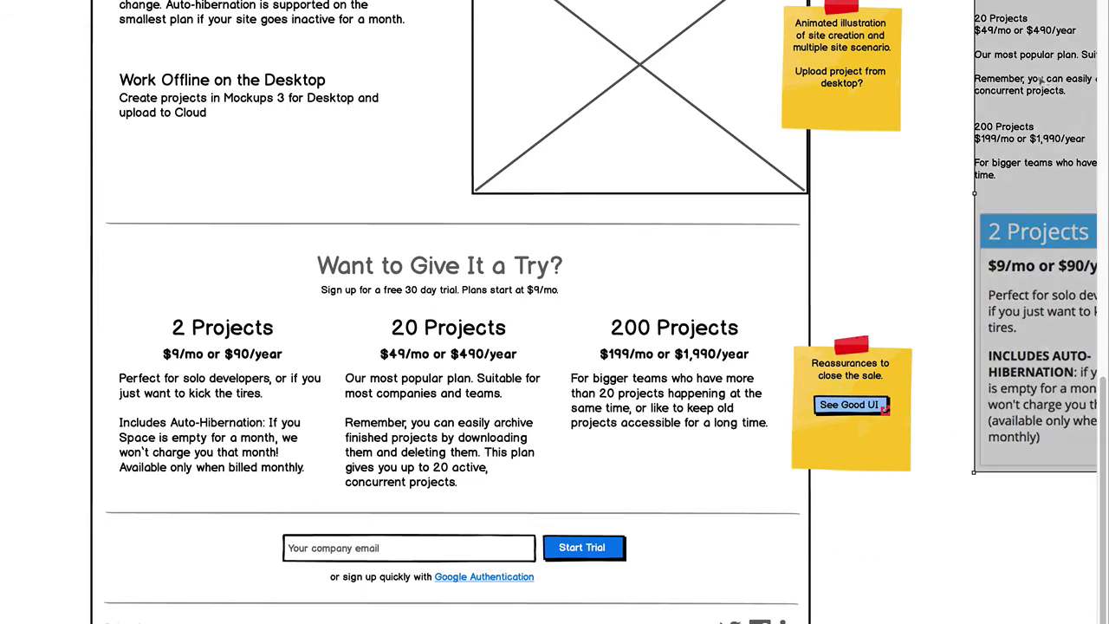
key(Delete)
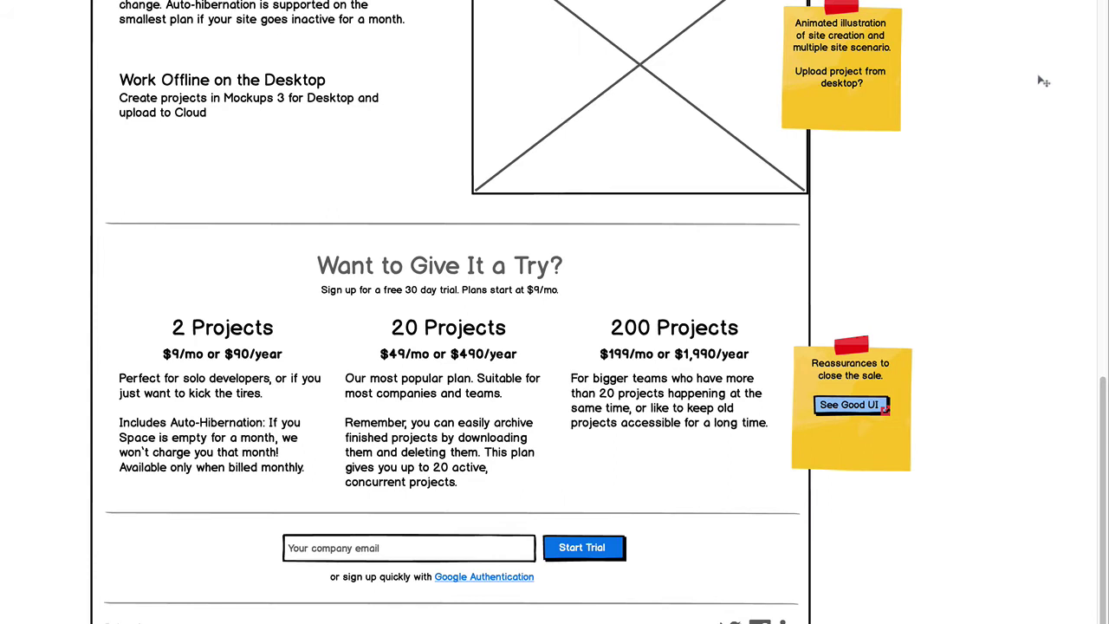
Step: Bold the 'Includes Auto-Hibernation' lead-in of the 2 Projects description using asterisks
click(254, 384)
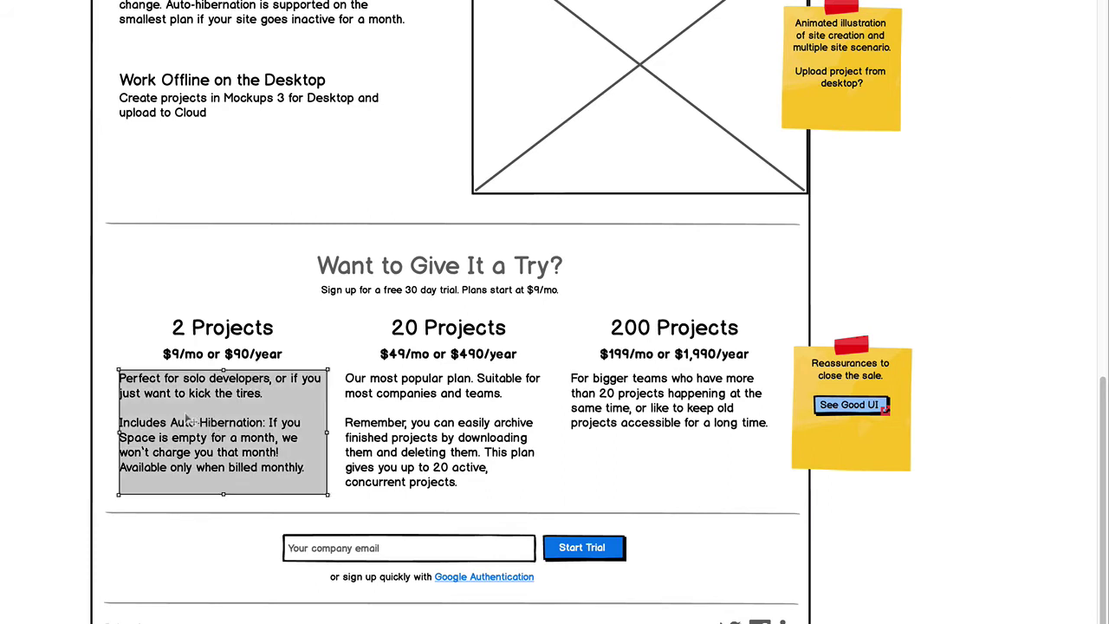
double_click(189, 420)
click(179, 397)
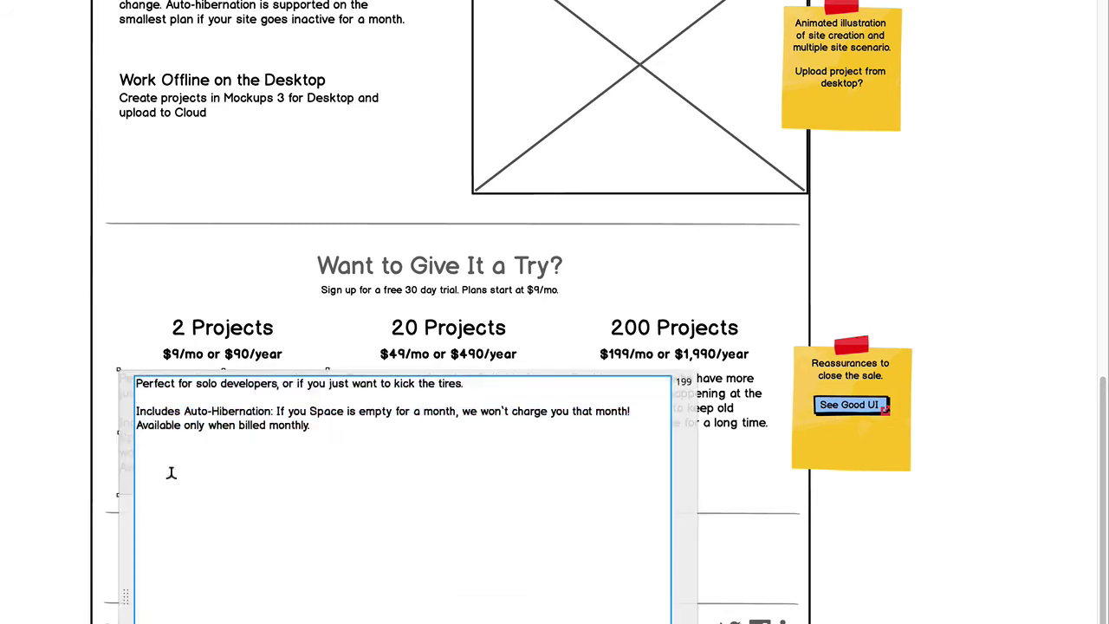
text(*)
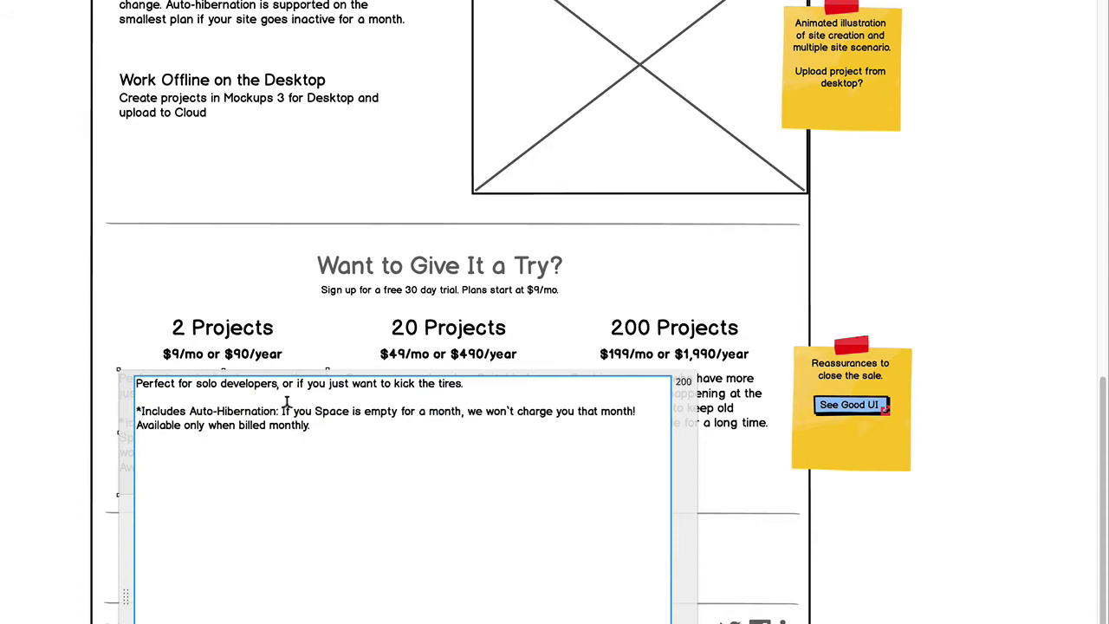
text(*)
key(ctrl+Return)
Step: Bold the archiving phrase in the 20 Projects description with asterisk markup
click(462, 450)
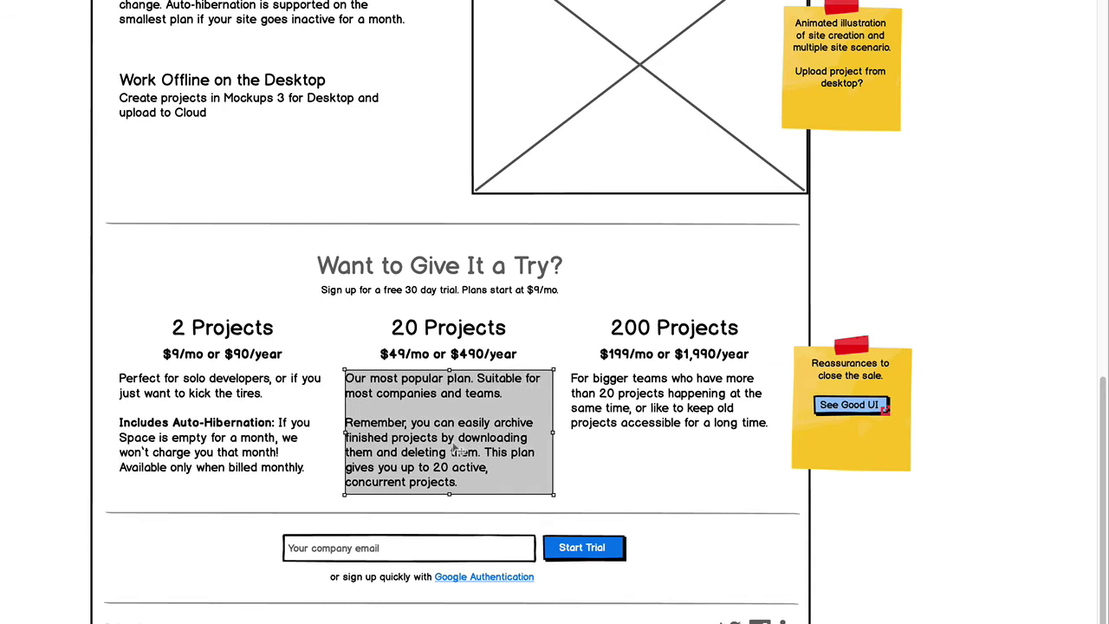
double_click(459, 449)
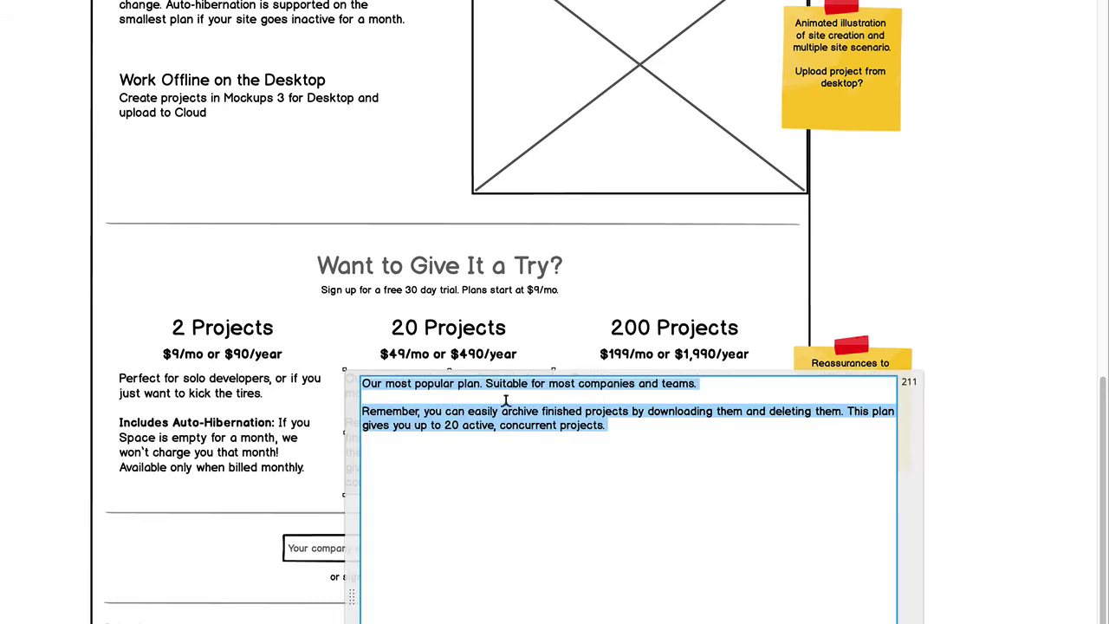
click(468, 408)
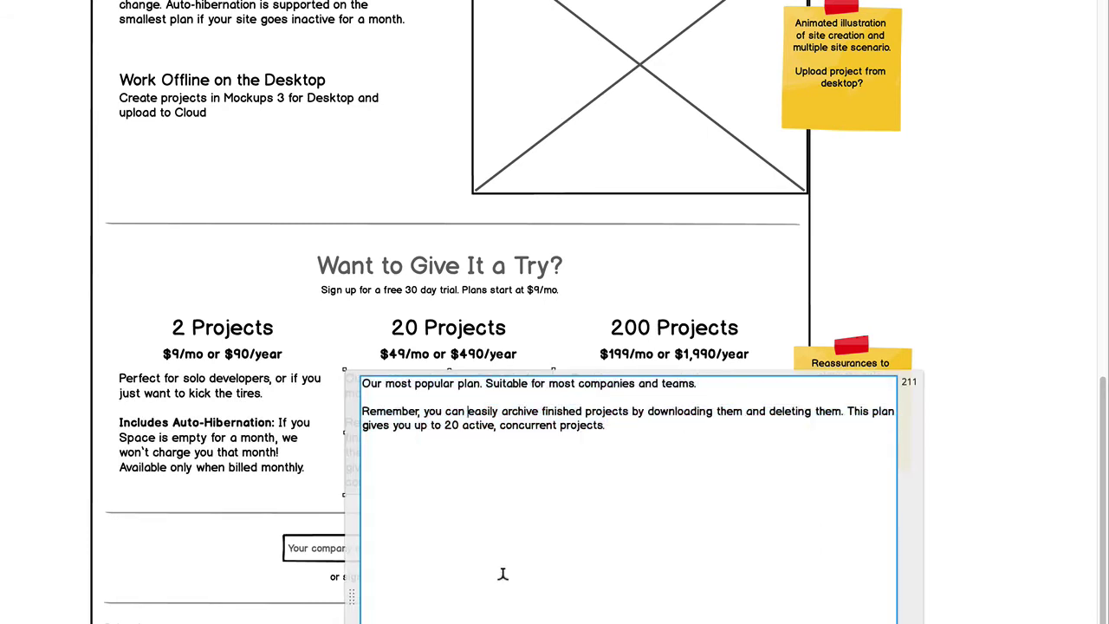
text(*)
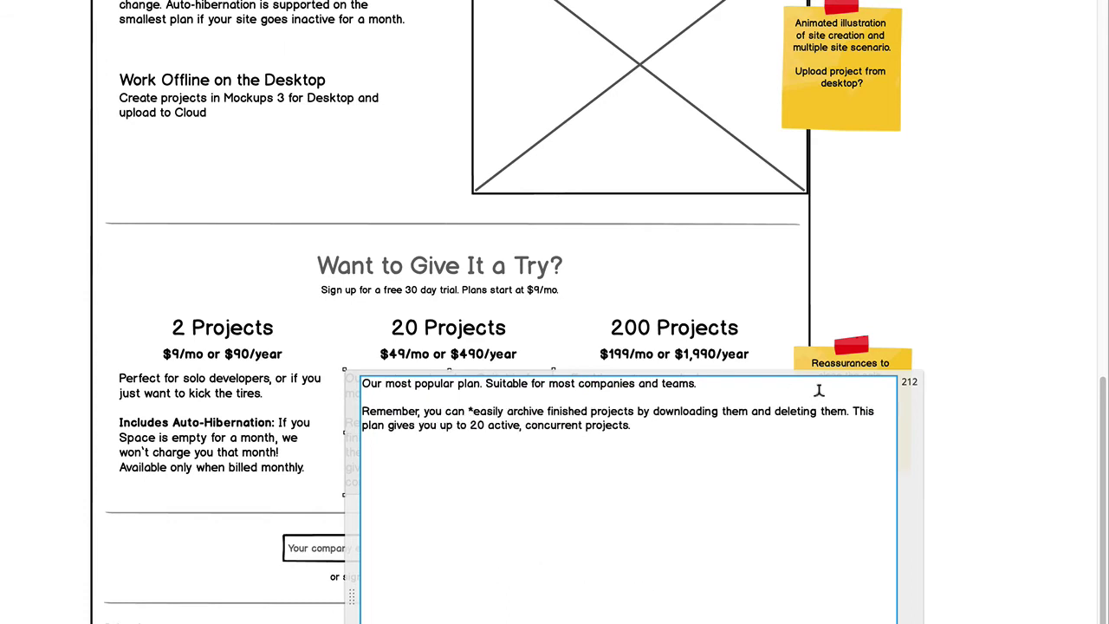
key(ctrl+Return)
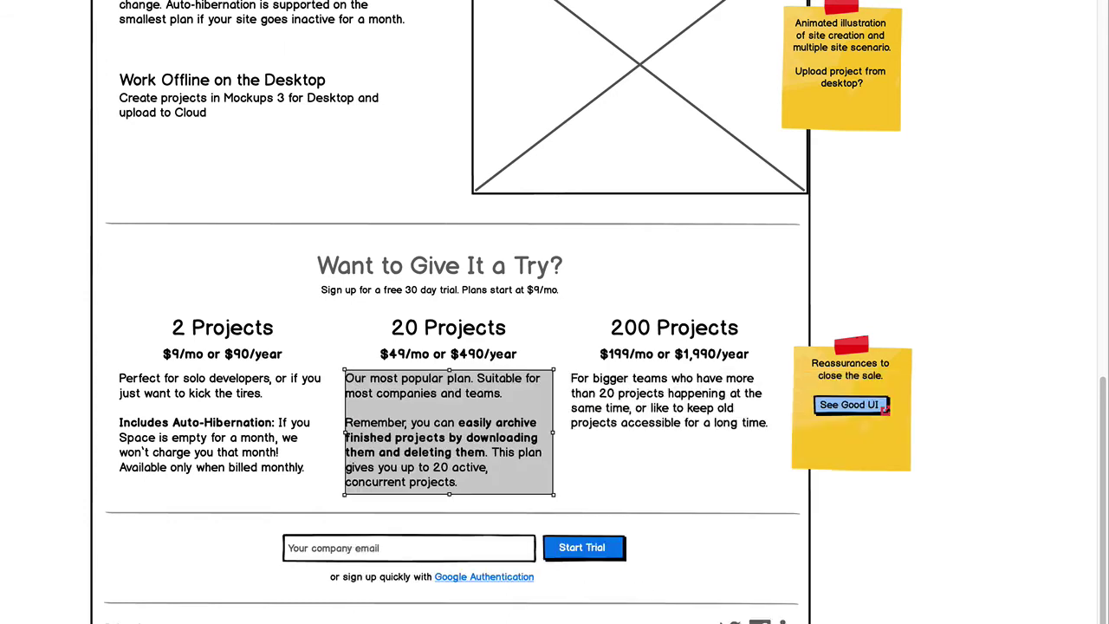
key(Escape)
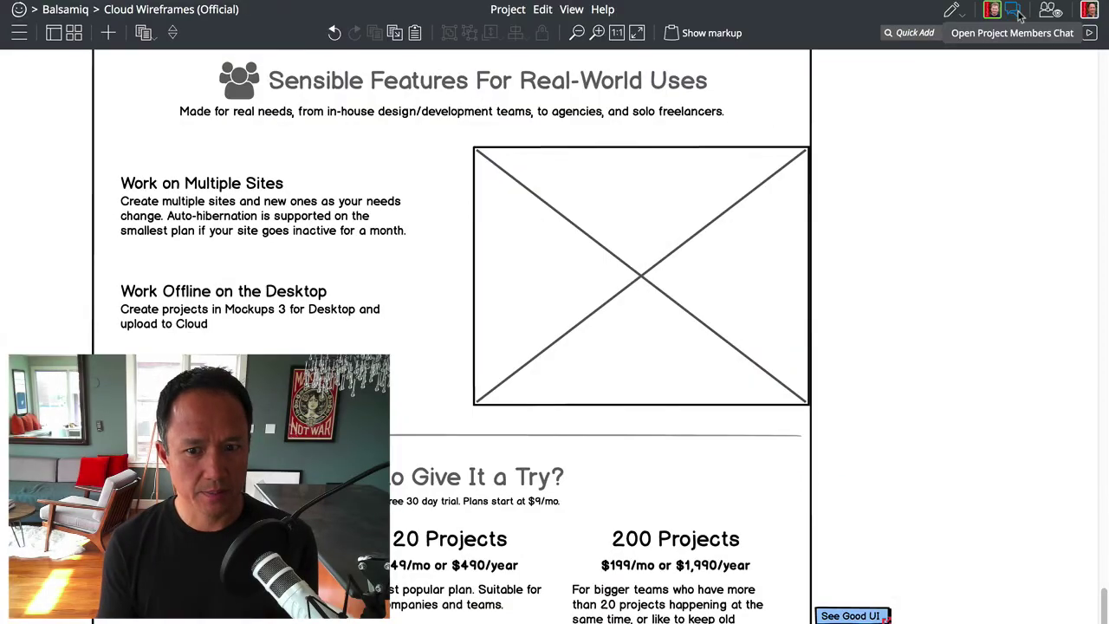
Step: Delete the See Good UI button and post chat note 'this is going to be in the red section above the call to action'
click(870, 617)
key(Delete)
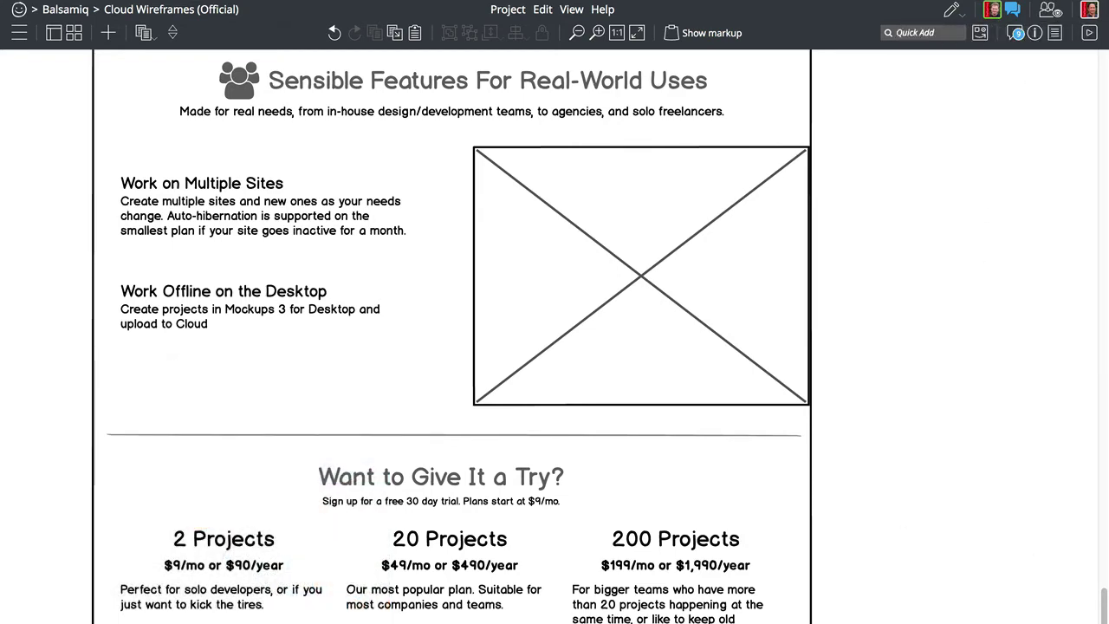
text(this is goi)
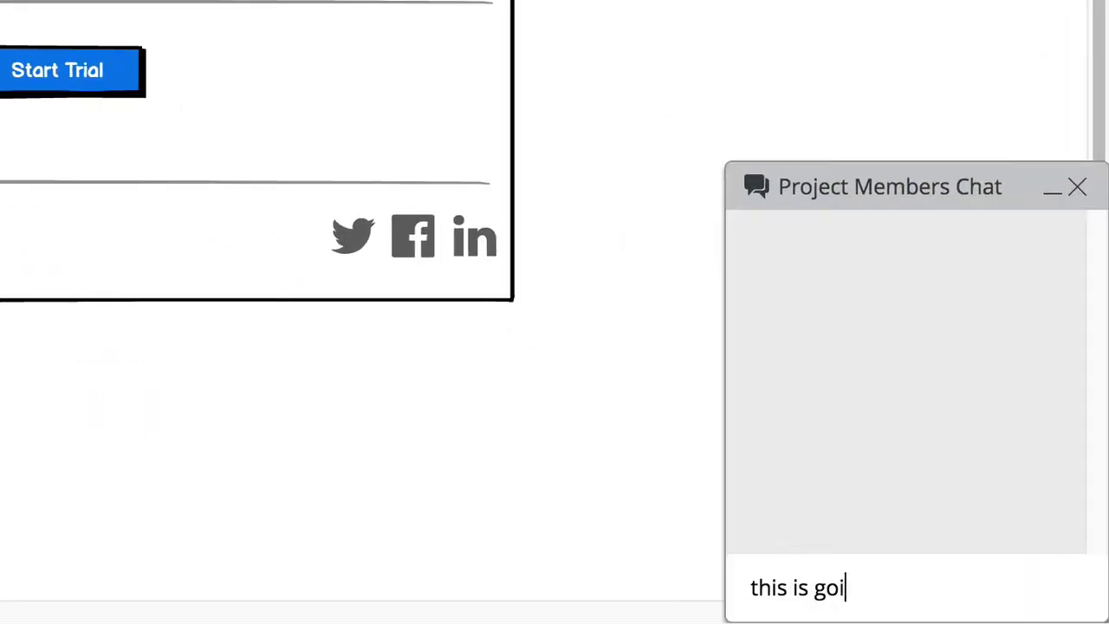
text(ng to be in the red sect)
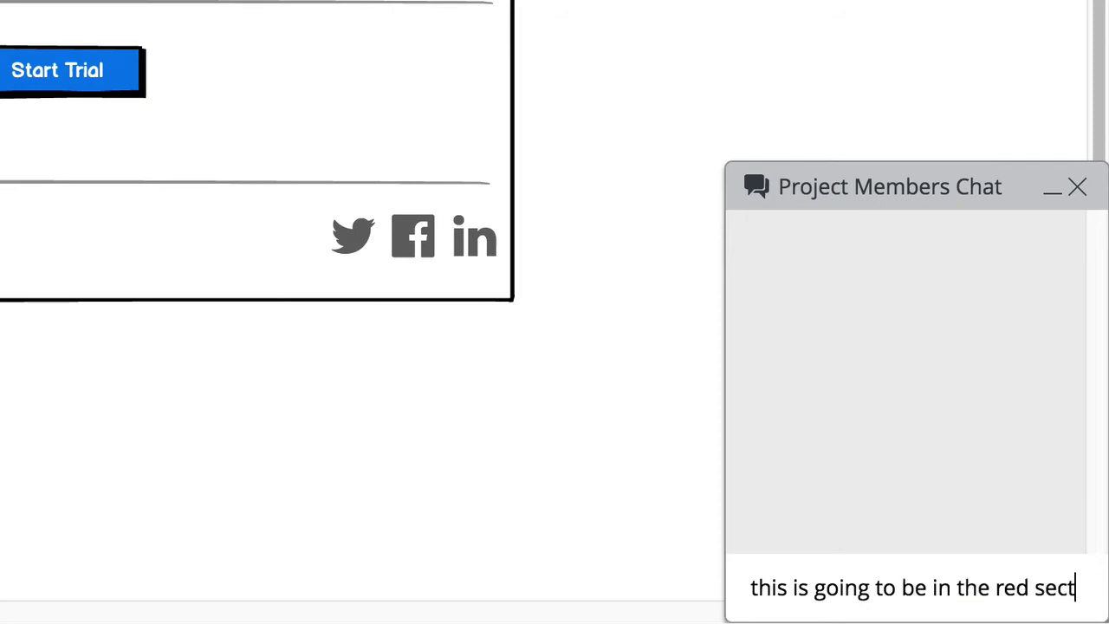
text(ion abo)
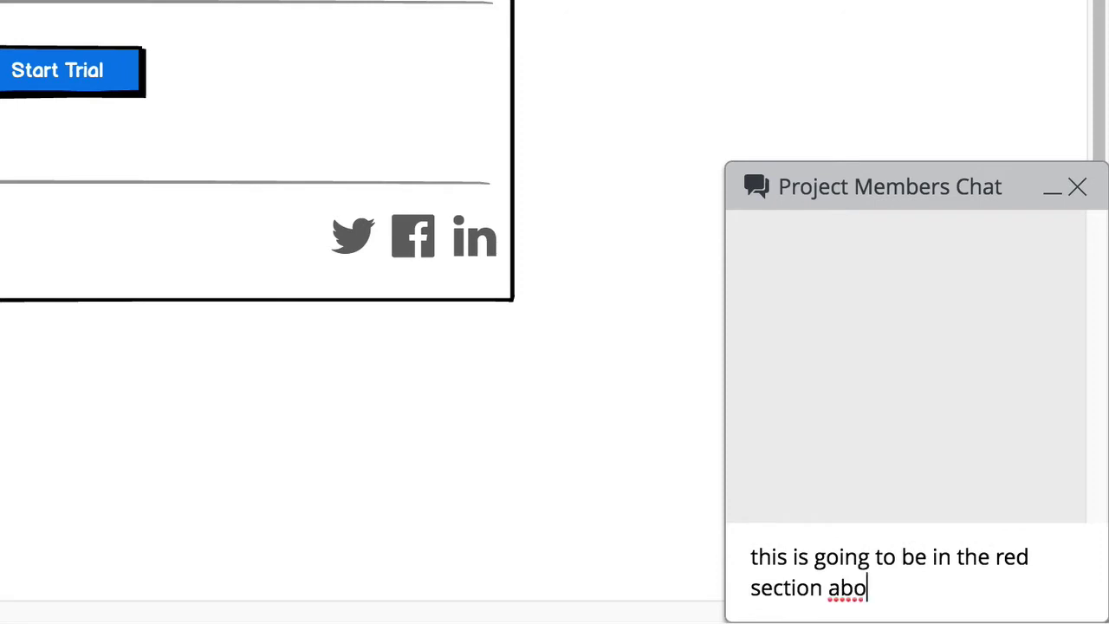
text(ve the call to action)
key(Return)
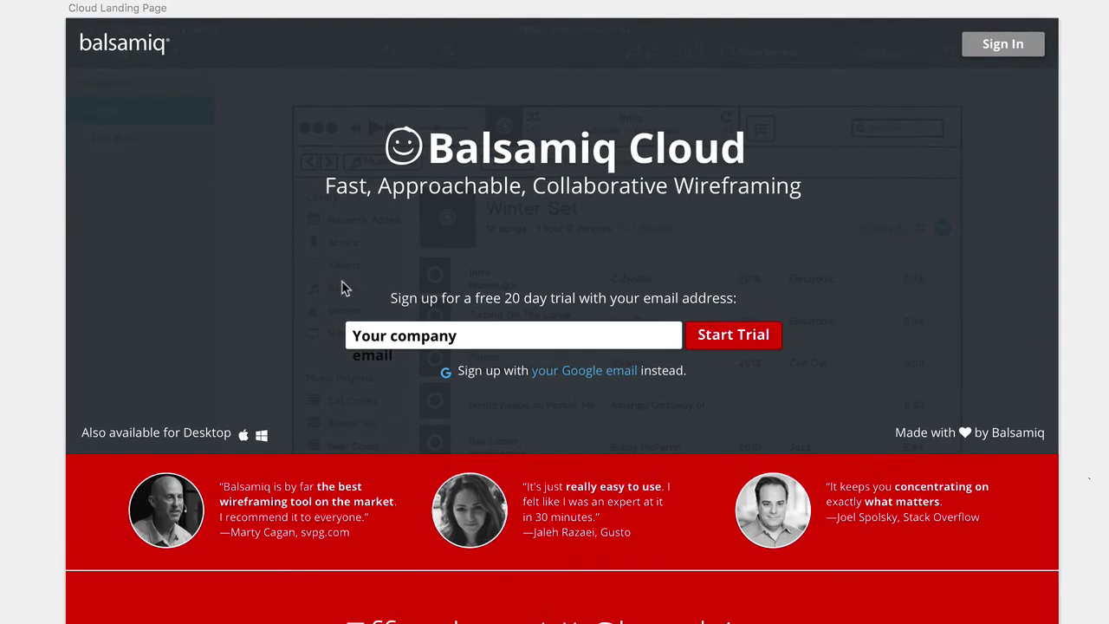
Step: Scroll down the Cloud Landing Page artboard to the red Ready To Get Started? section
scroll(428, 560, down, 5)
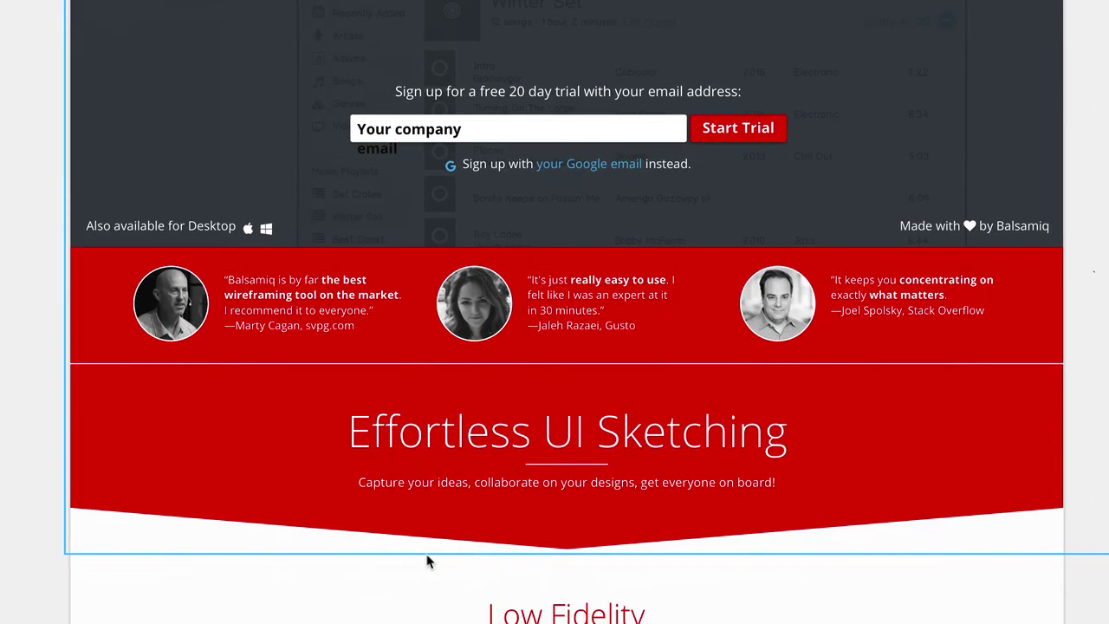
scroll(427, 561, up, 2)
scroll(428, 560, down, 15)
scroll(428, 561, up, 2)
scroll(427, 560, up, 5)
scroll(428, 561, down, 4)
scroll(427, 561, down, 15)
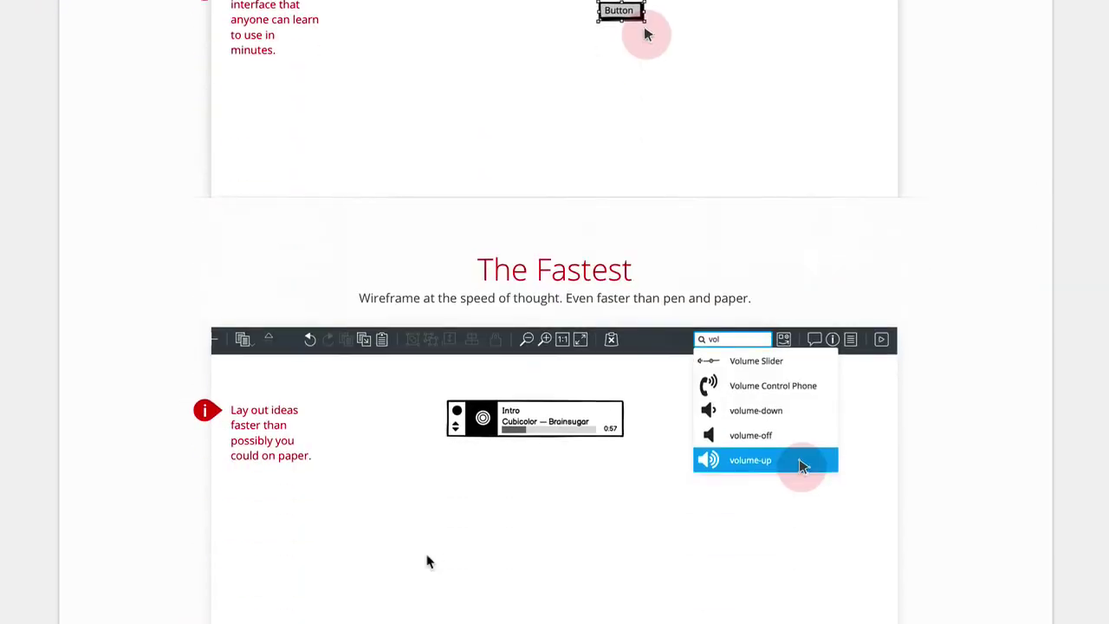
scroll(428, 561, down, 20)
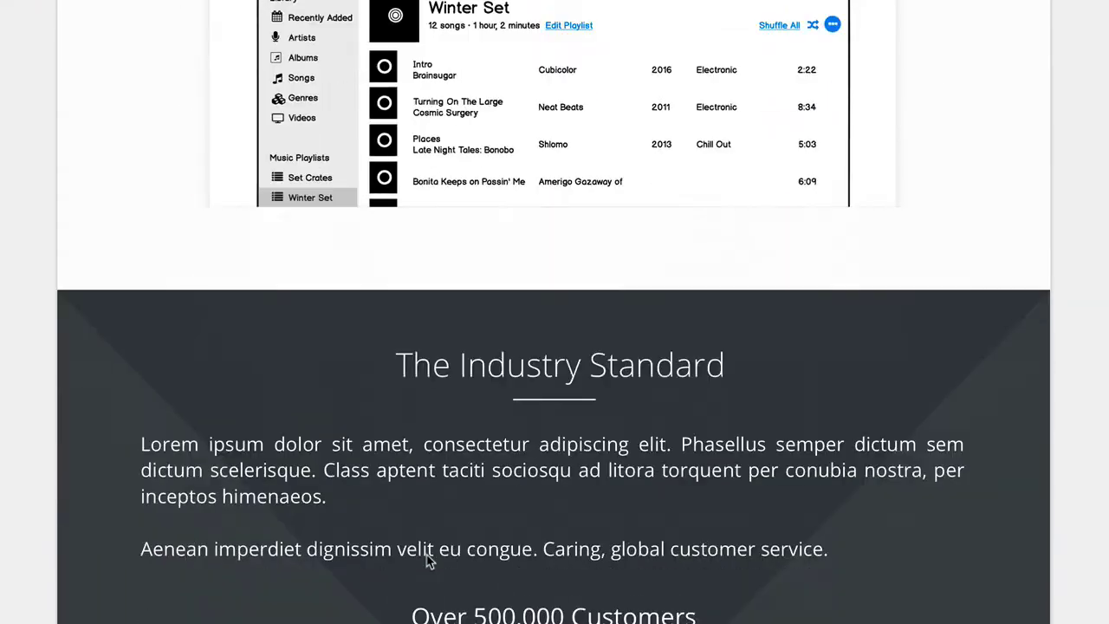
scroll(427, 561, down, 6)
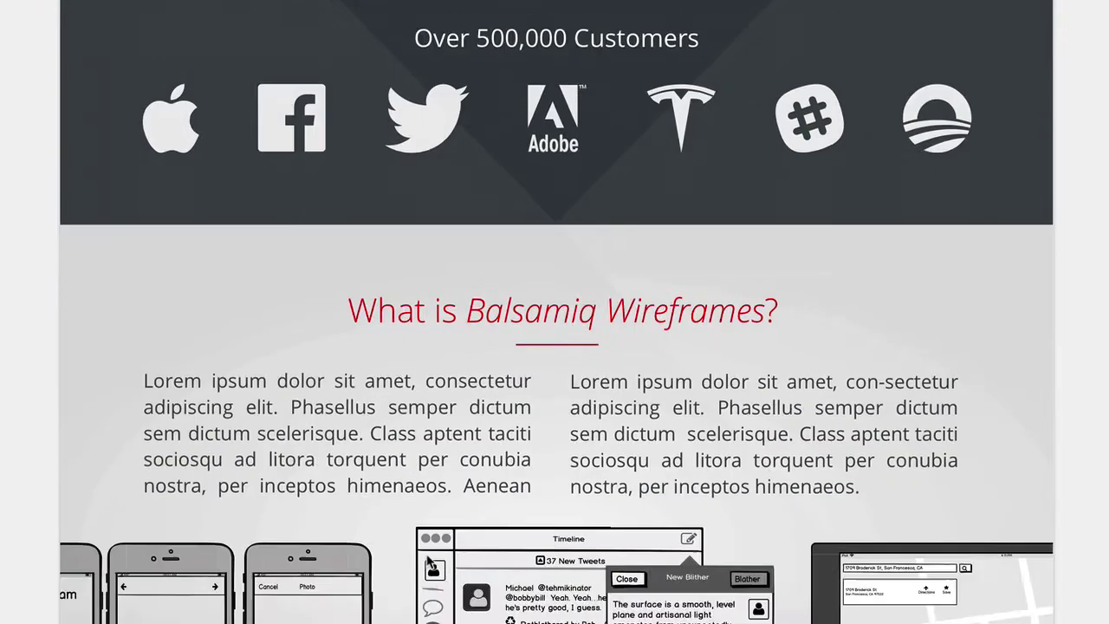
scroll(583, 503, down, 5)
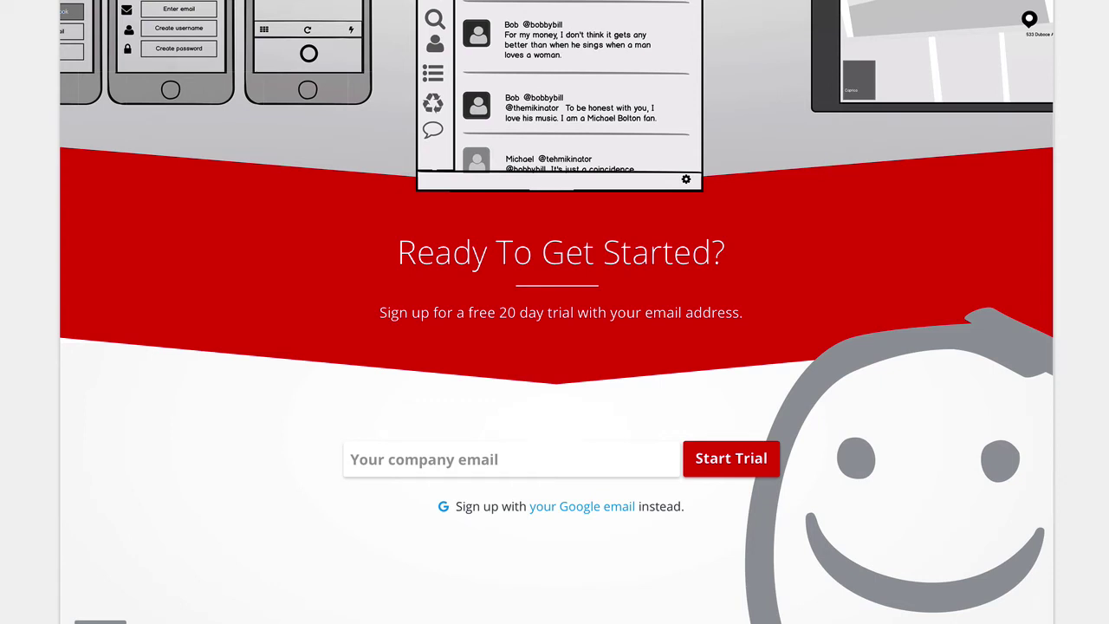
Step: Drag both side points of the CTA Arrow shape down so the red background extends behind the form
click(569, 319)
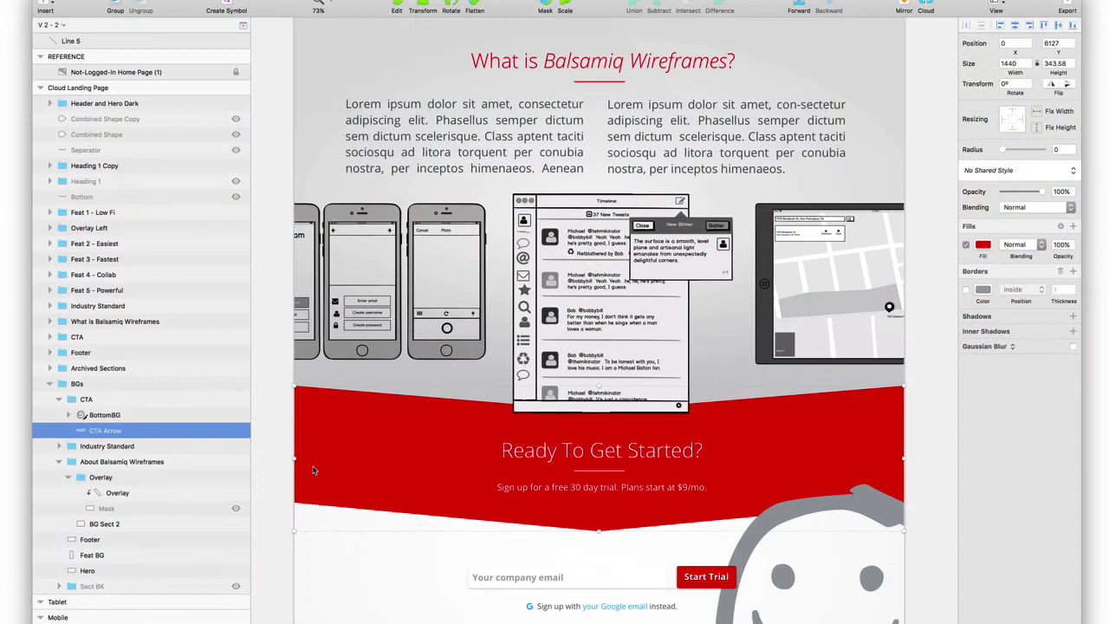
double_click(314, 471)
click(295, 503)
shift+click(906, 504)
drag(594, 533, 609, 623)
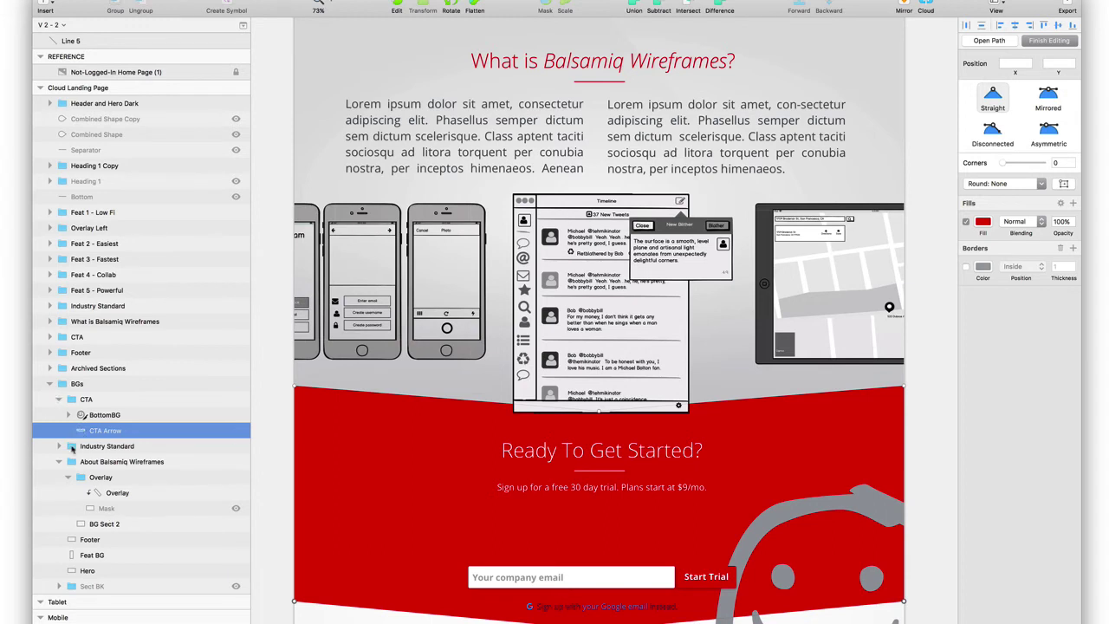
key(Escape)
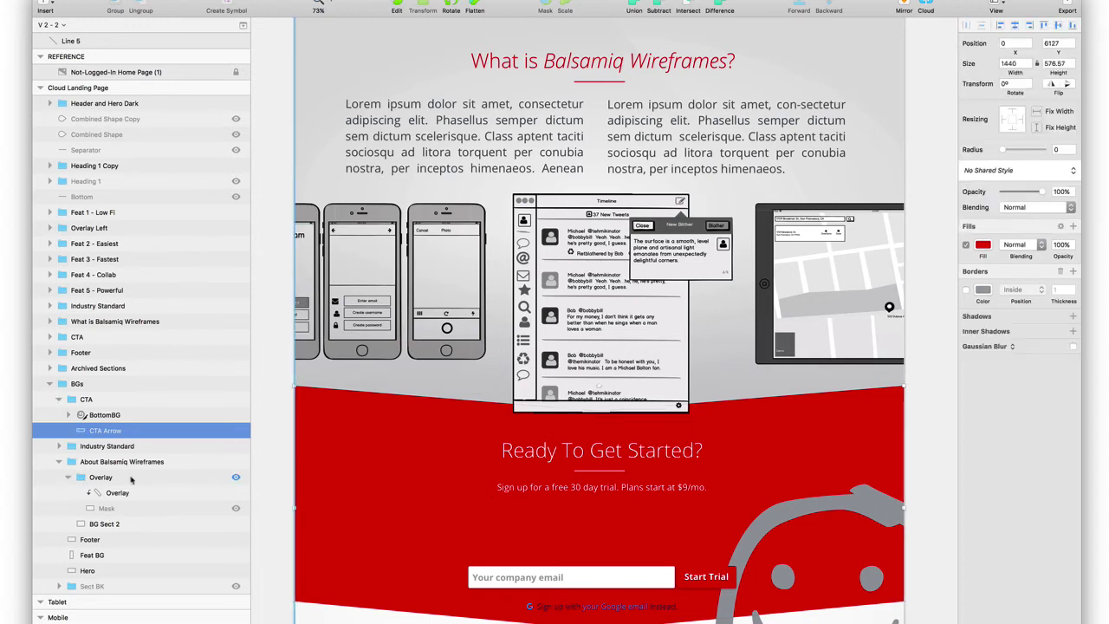
Step: Make the Cloud Landing Page artboard taller, to height 7377
click(85, 353)
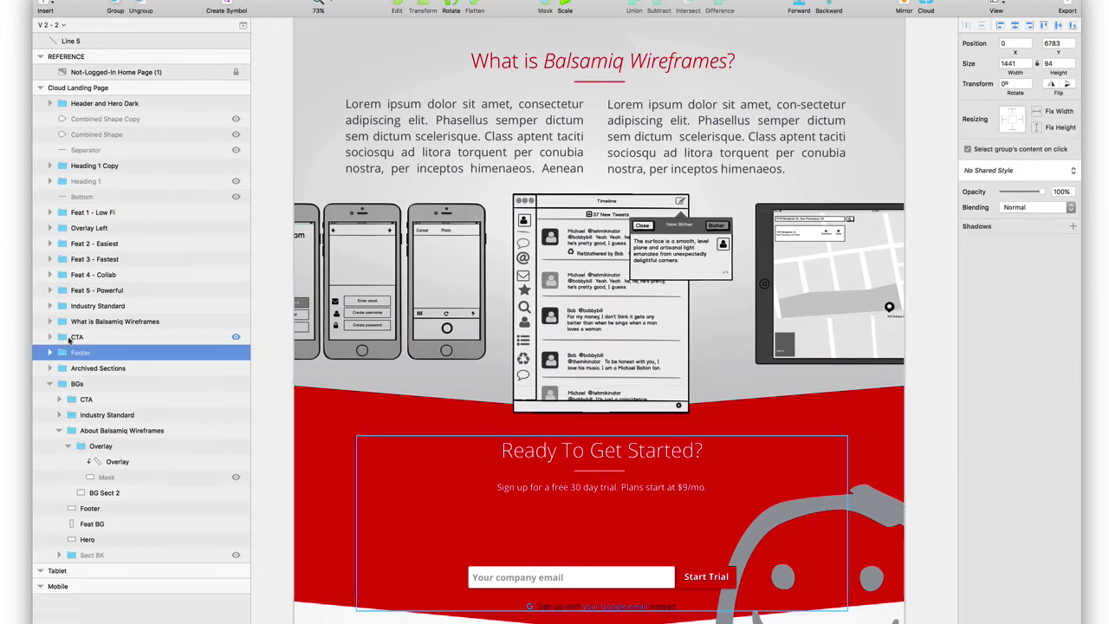
shift+click(69, 339)
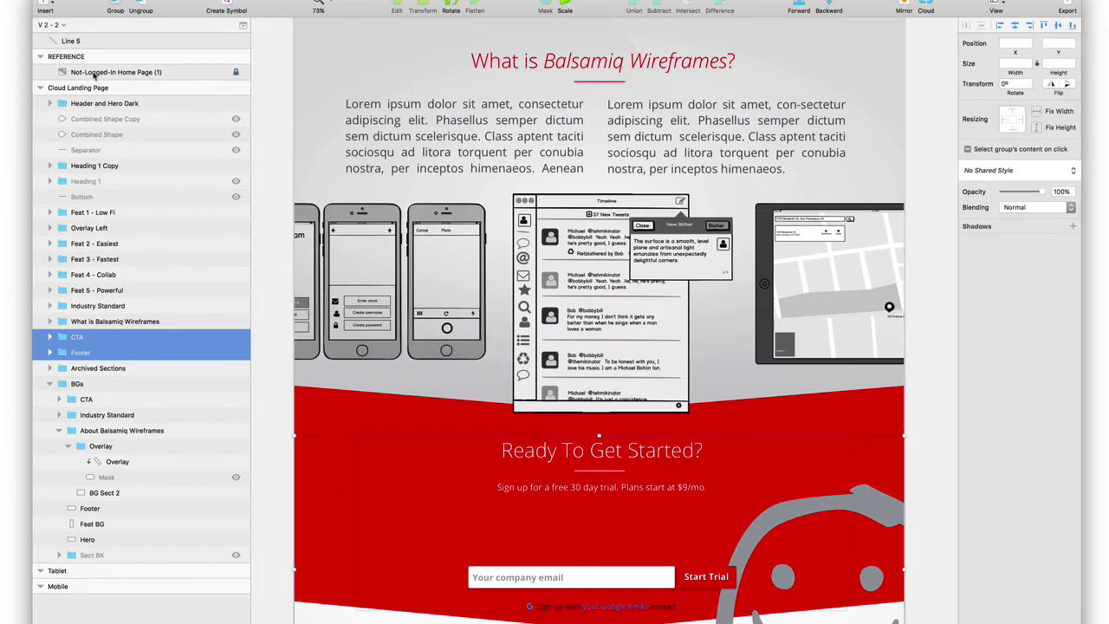
click(87, 87)
scroll(530, 462, down, 4)
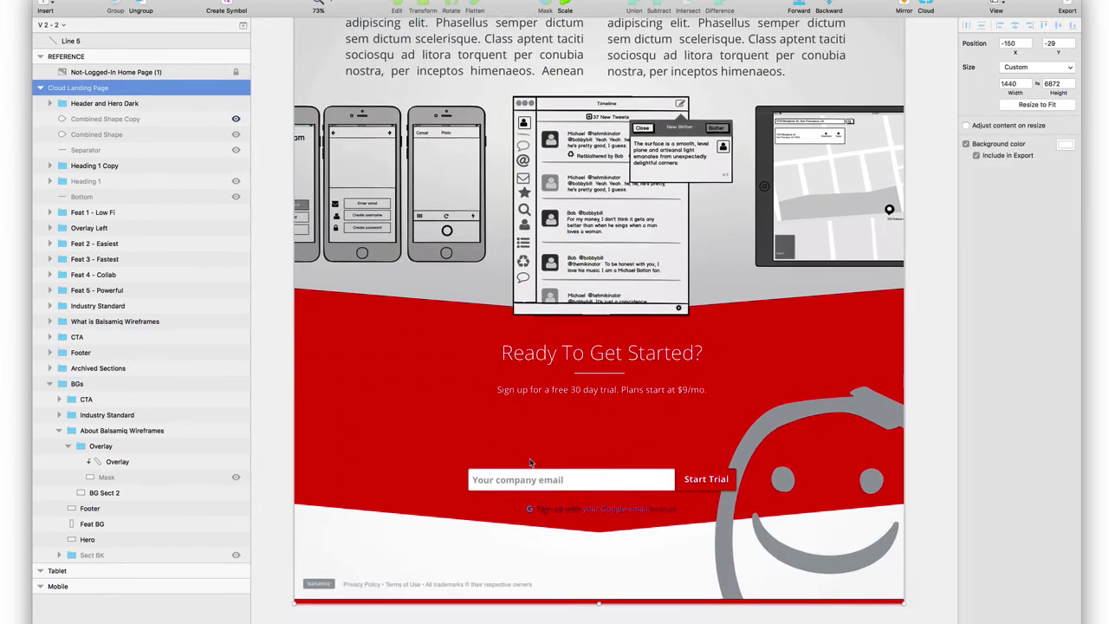
scroll(531, 462, down, 4)
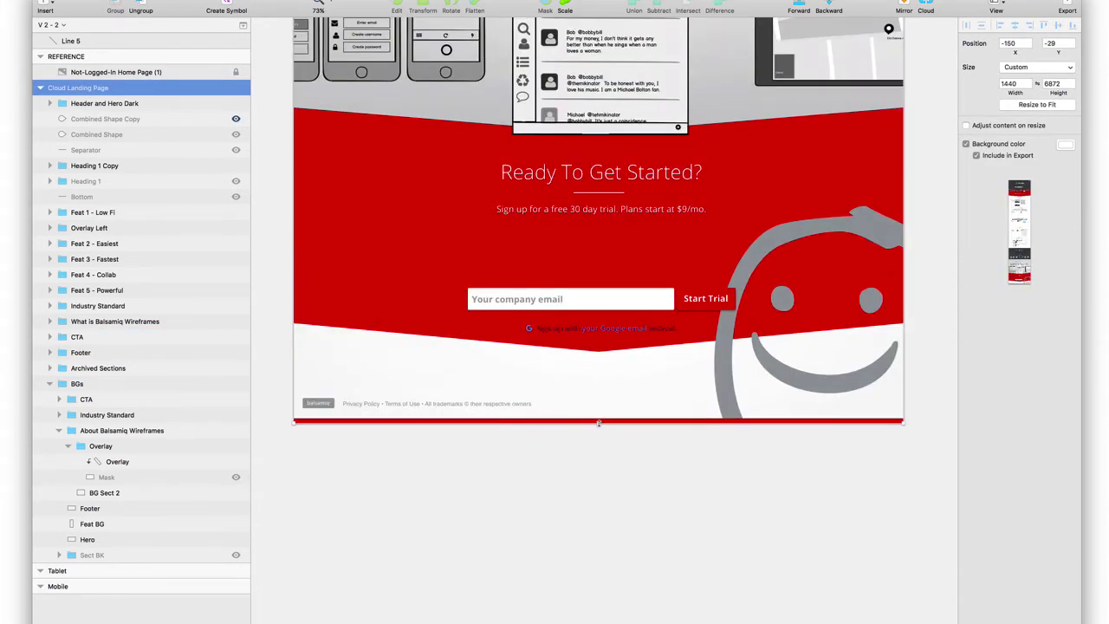
drag(598, 424, 598, 623)
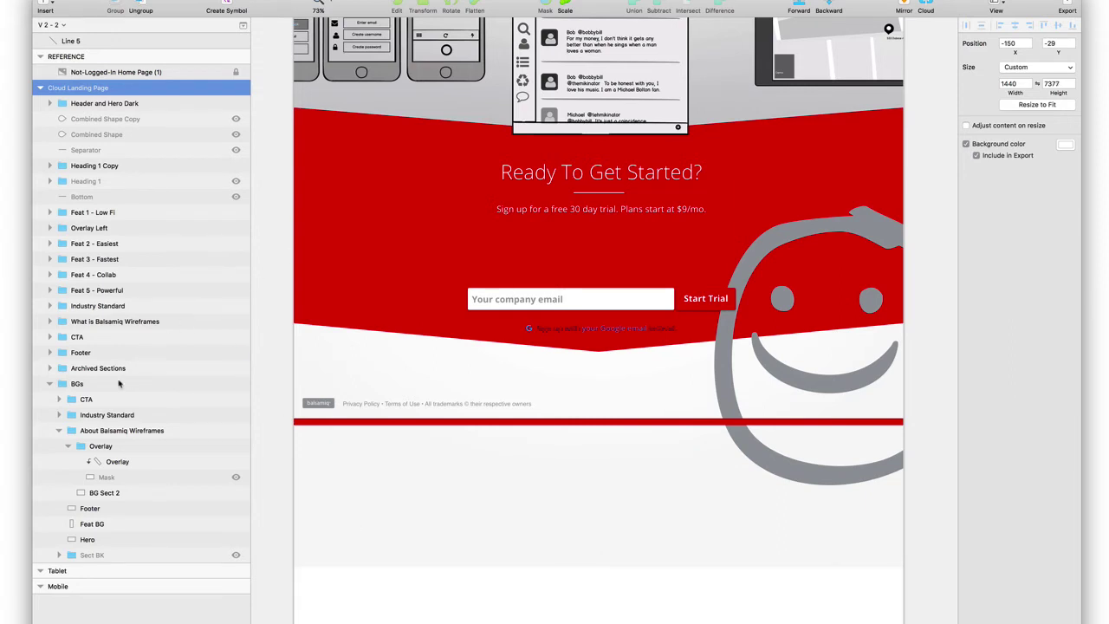
Step: Select the Footer, CTA and background Footer groups and try nudging them down, then restore
click(76, 353)
shift+click(77, 338)
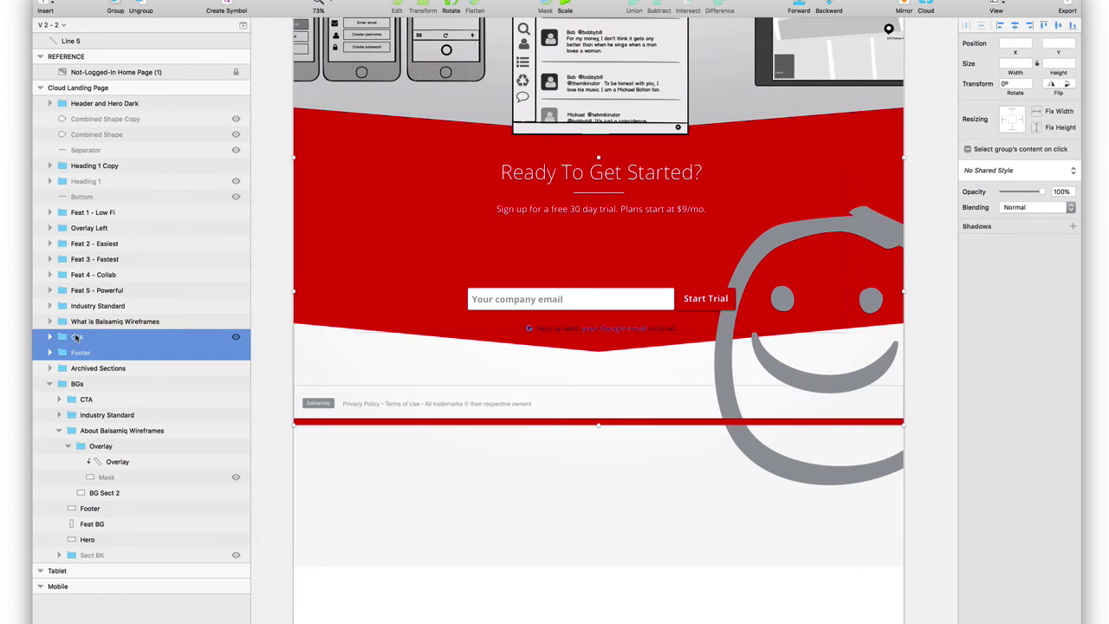
super+click(94, 509)
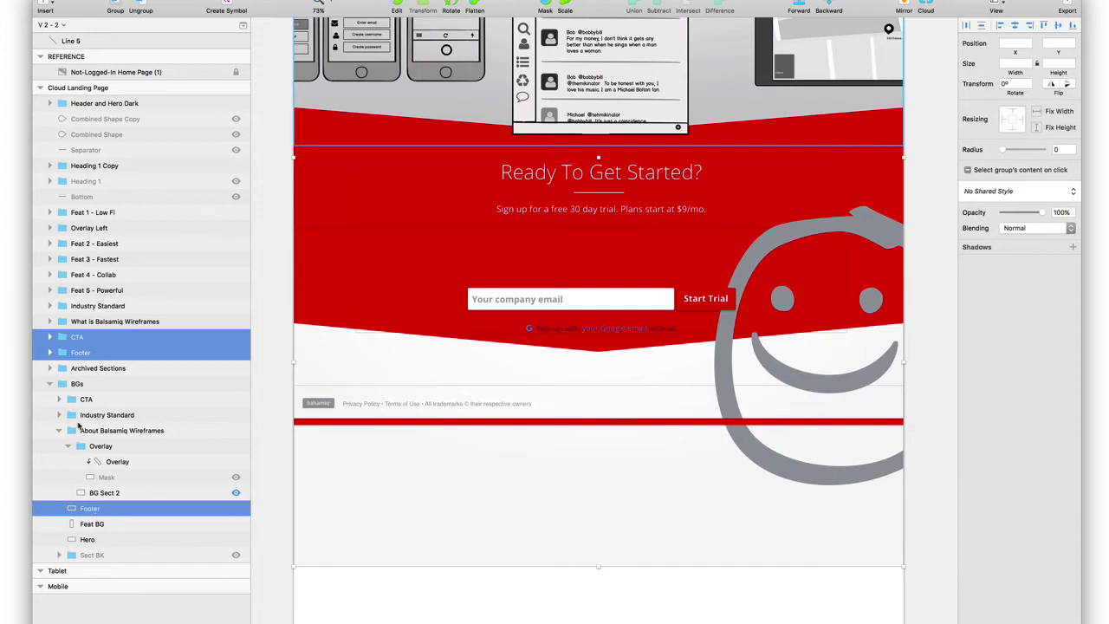
click(236, 400)
click(236, 399)
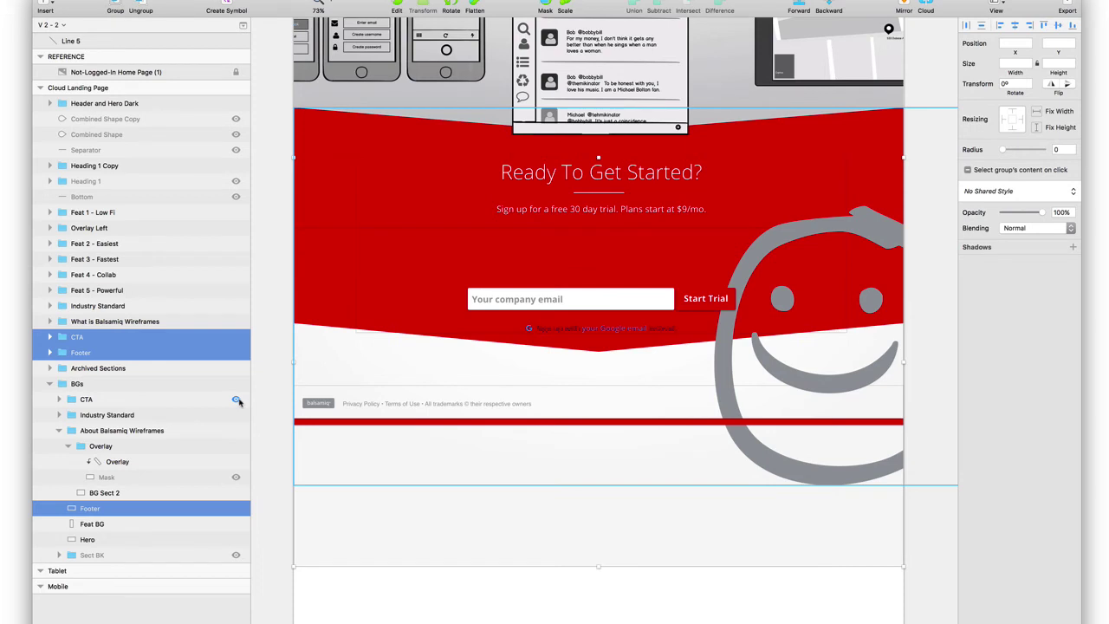
key(shift+Down)
key(shift+Down)
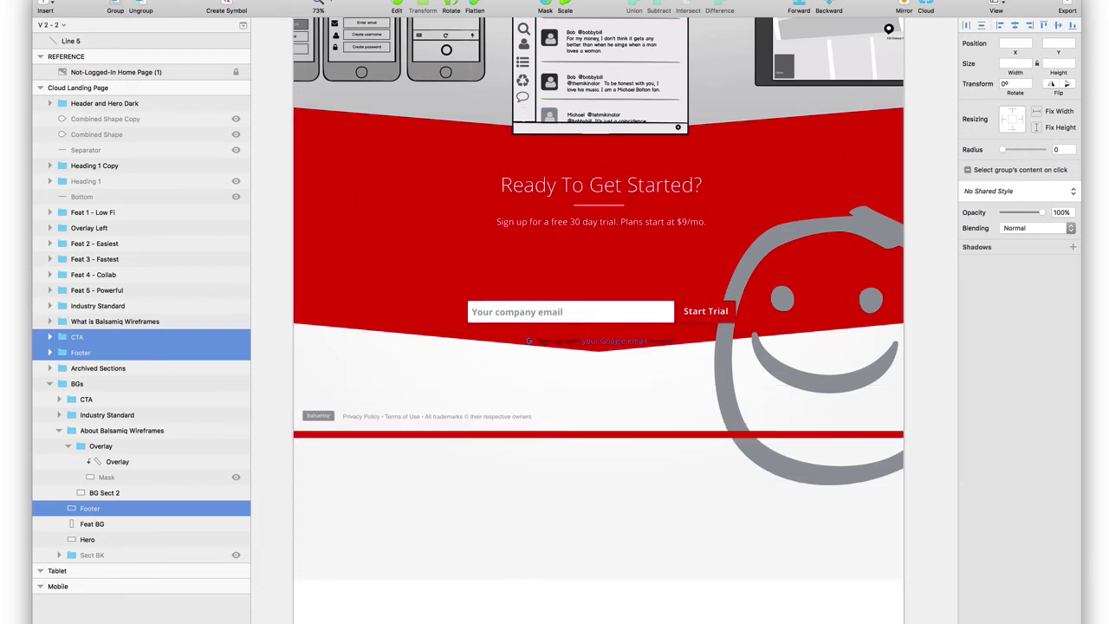
key(shift+Up)
key(shift+Up)
Step: Select the inner CTA form group and nudge the email form and footer slightly lower
click(50, 337)
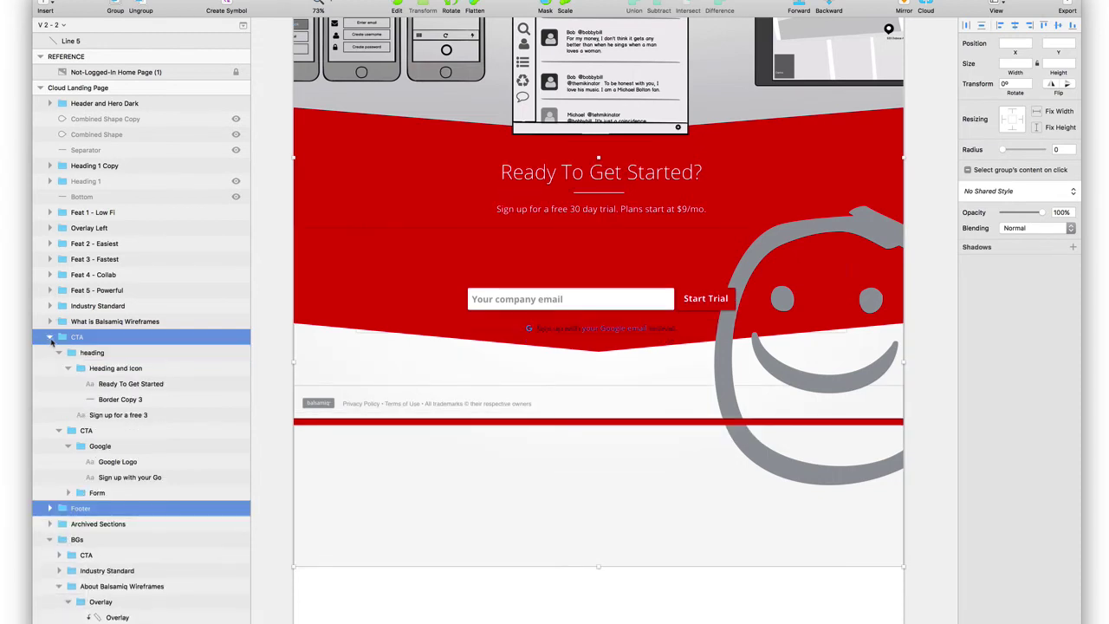
click(236, 431)
click(236, 431)
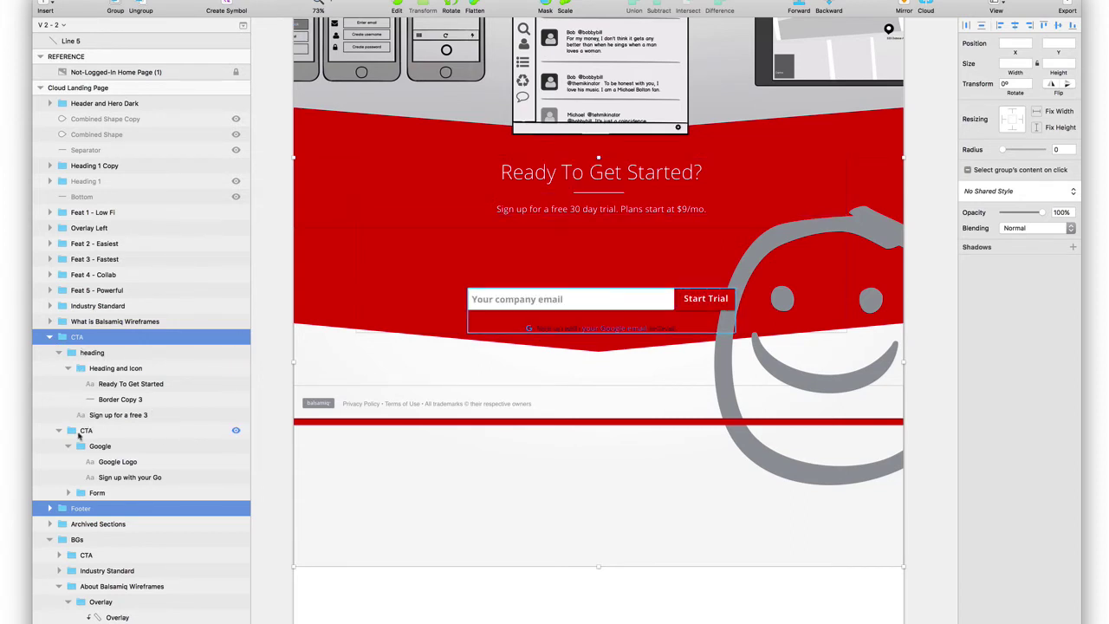
super+click(78, 436)
super+click(70, 340)
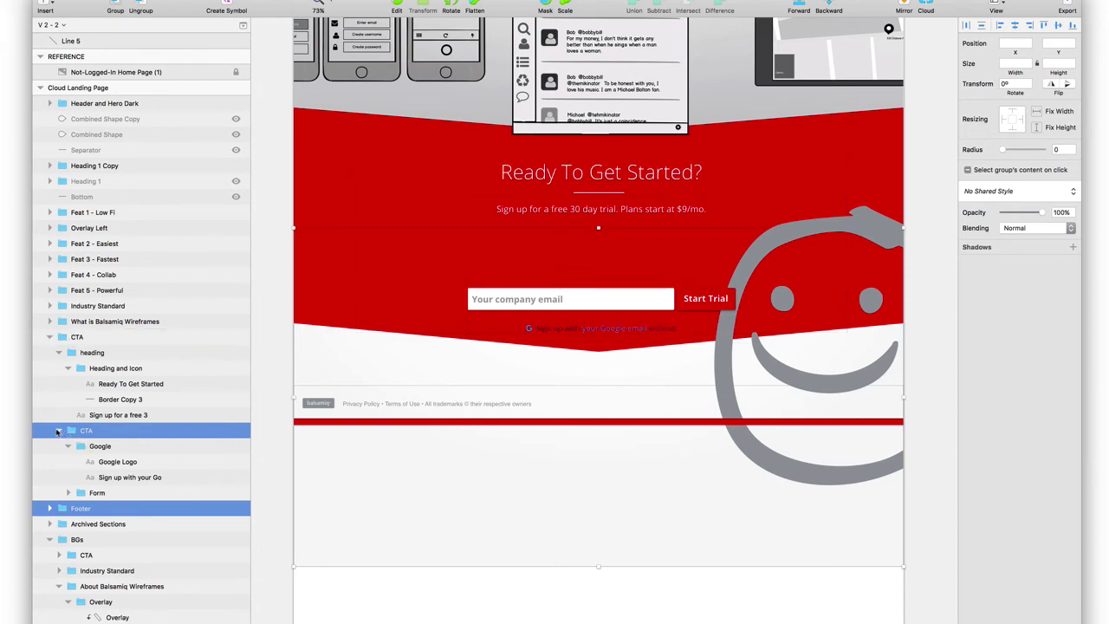
key(shift+Down)
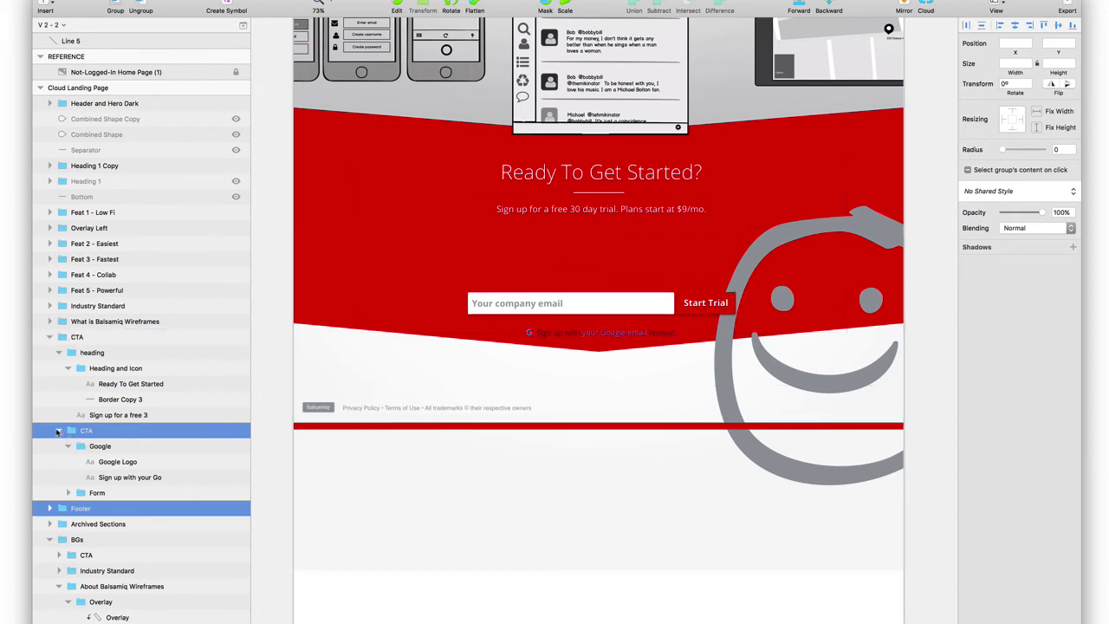
key(shift+Down)
key(shift+Down)
key(shift+Down)
key(shift+Down)
key(shift+Up)
key(shift+Up)
key(shift+Up)
key(shift+Up)
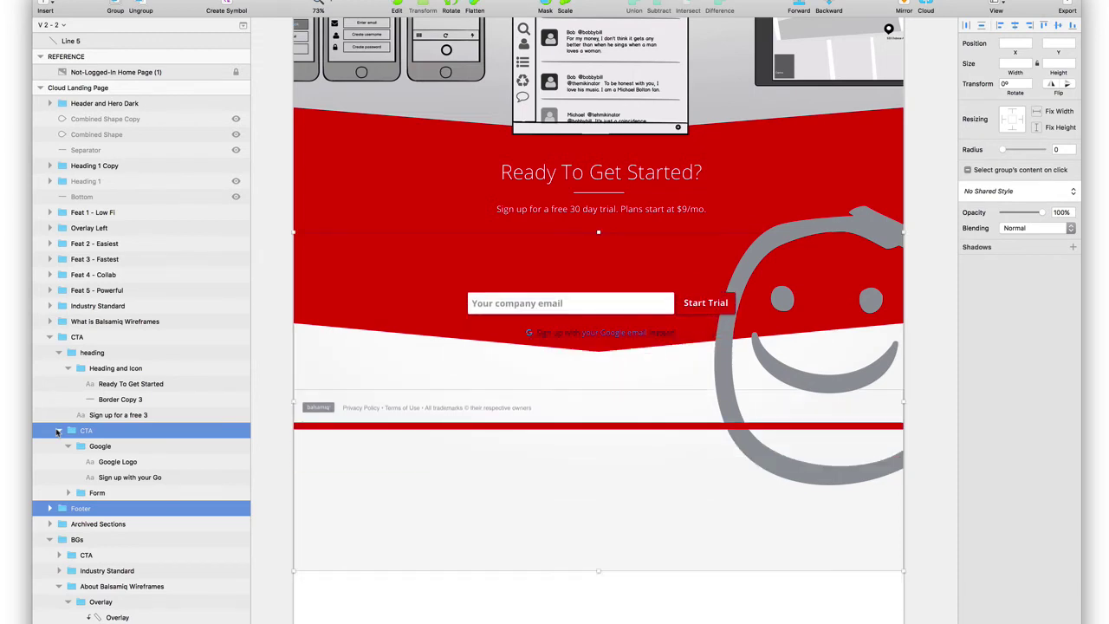
Step: Add the BottomBG smiley, shift form, smiley and footer lower, and trim the artboard to height 7116
click(59, 555)
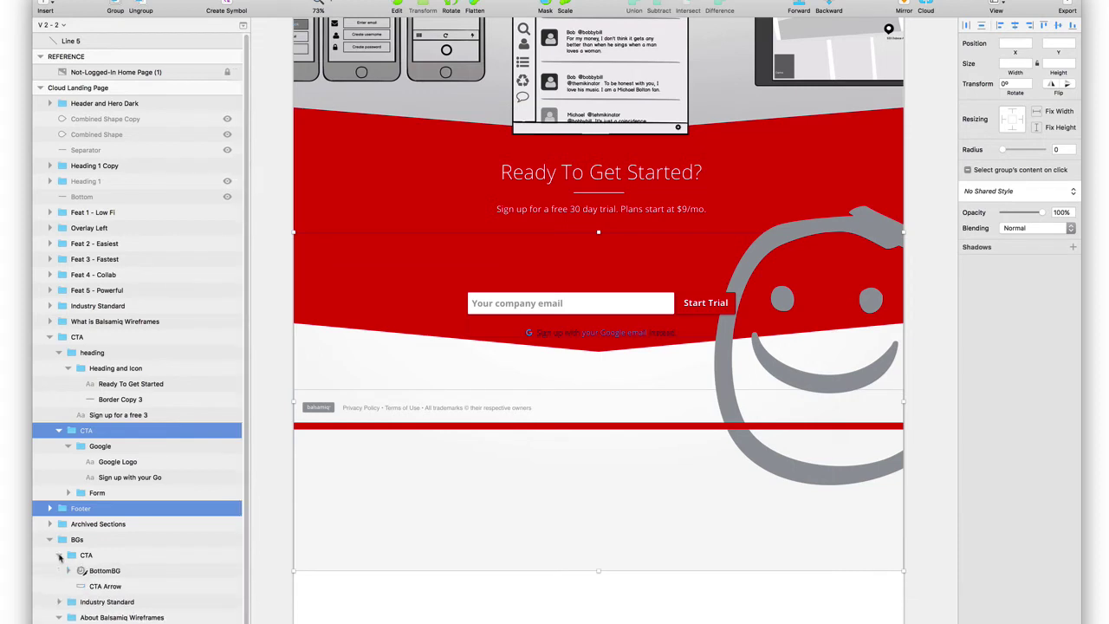
click(227, 571)
click(227, 571)
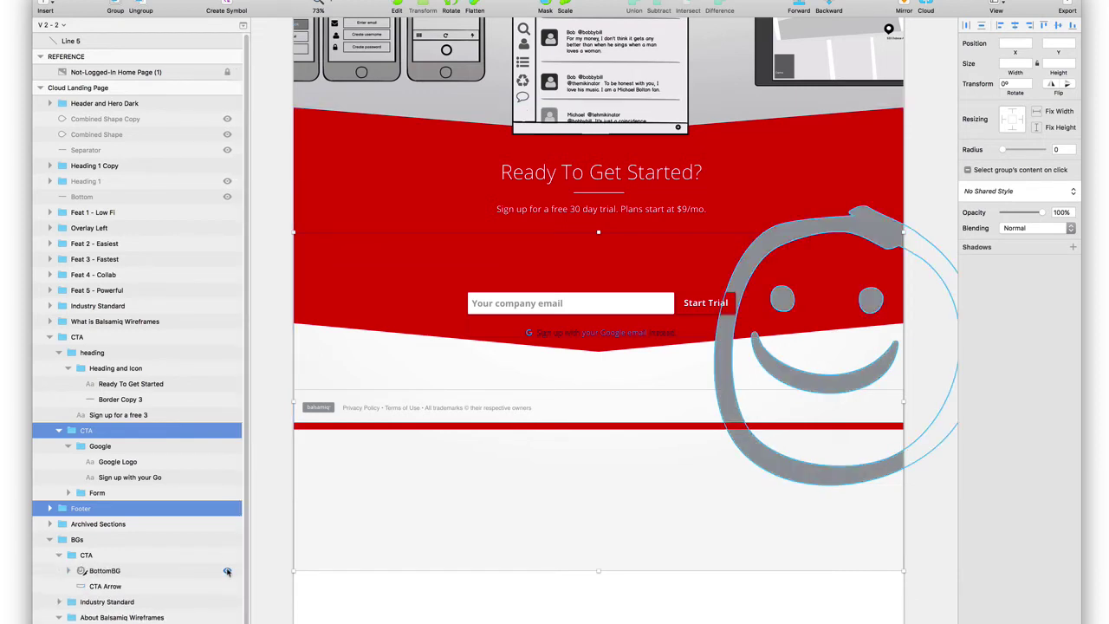
click(178, 573)
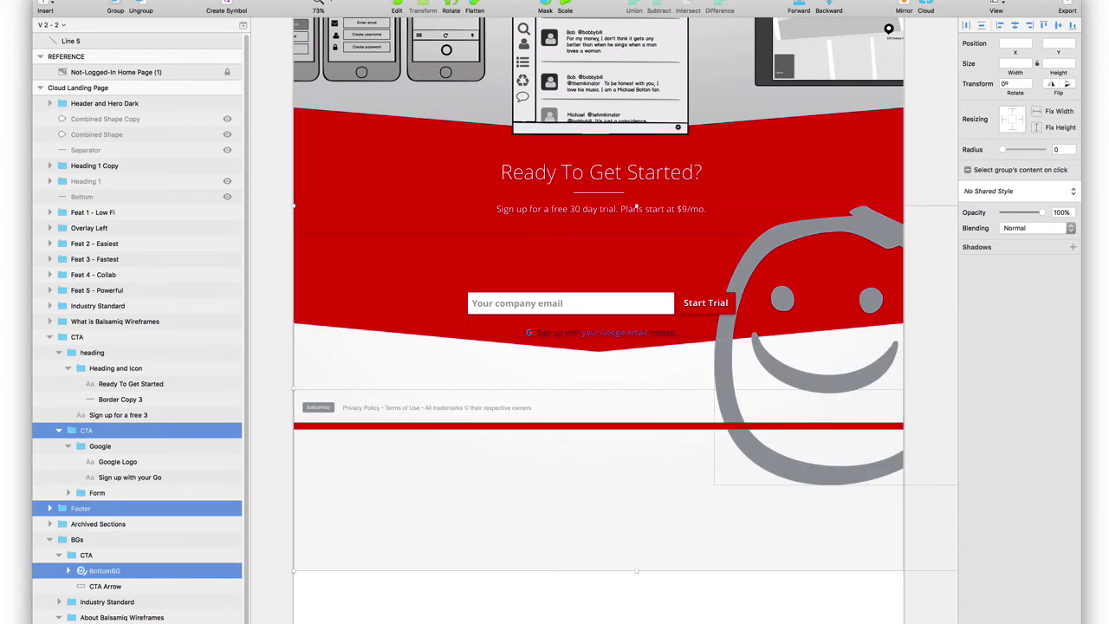
key(shift+Down)
key(shift+Down)
key(shift+Down)
key(shift+Down)
key(shift+Down)
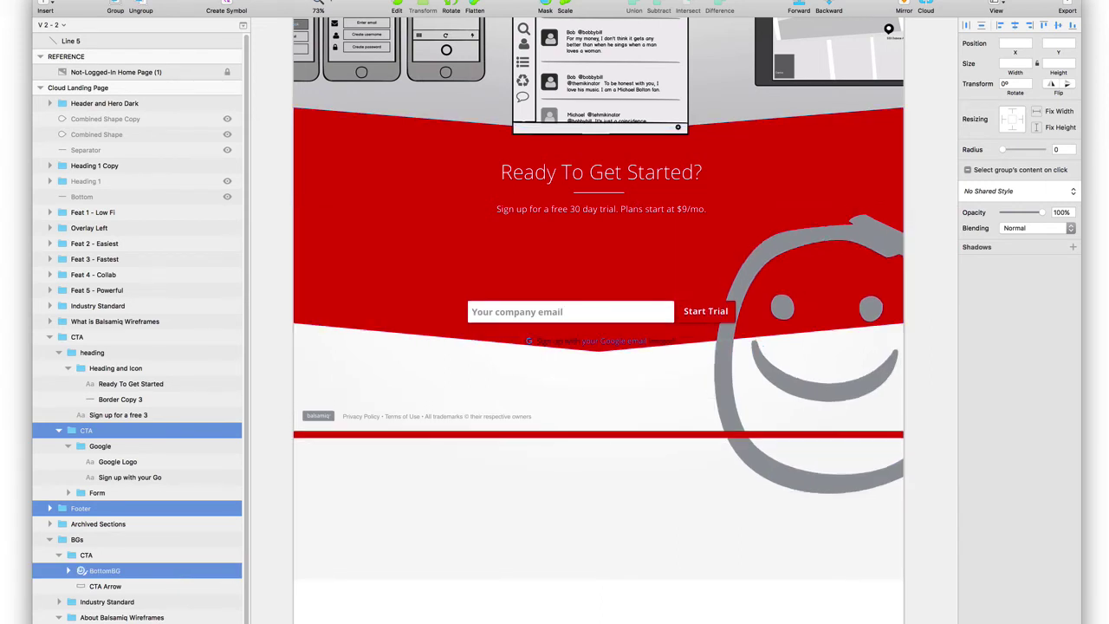
key(shift+Down)
key(shift+Down)
key(shift+Down)
key(shift+Down)
key(shift+Down)
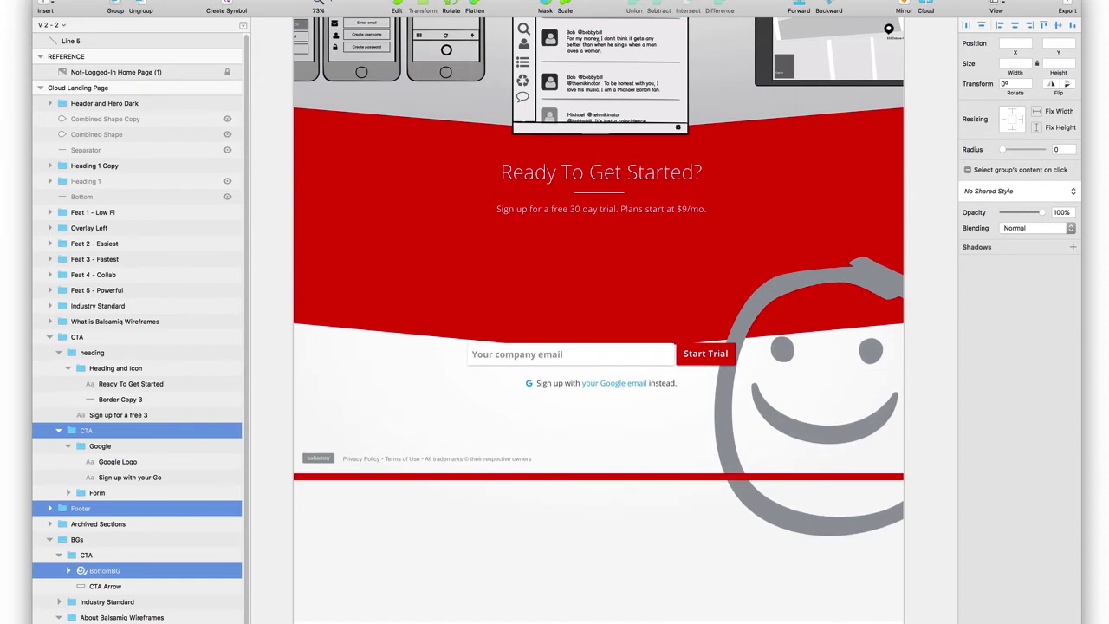
key(shift+Down)
key(shift+Down)
key(shift+Down)
key(shift+Down)
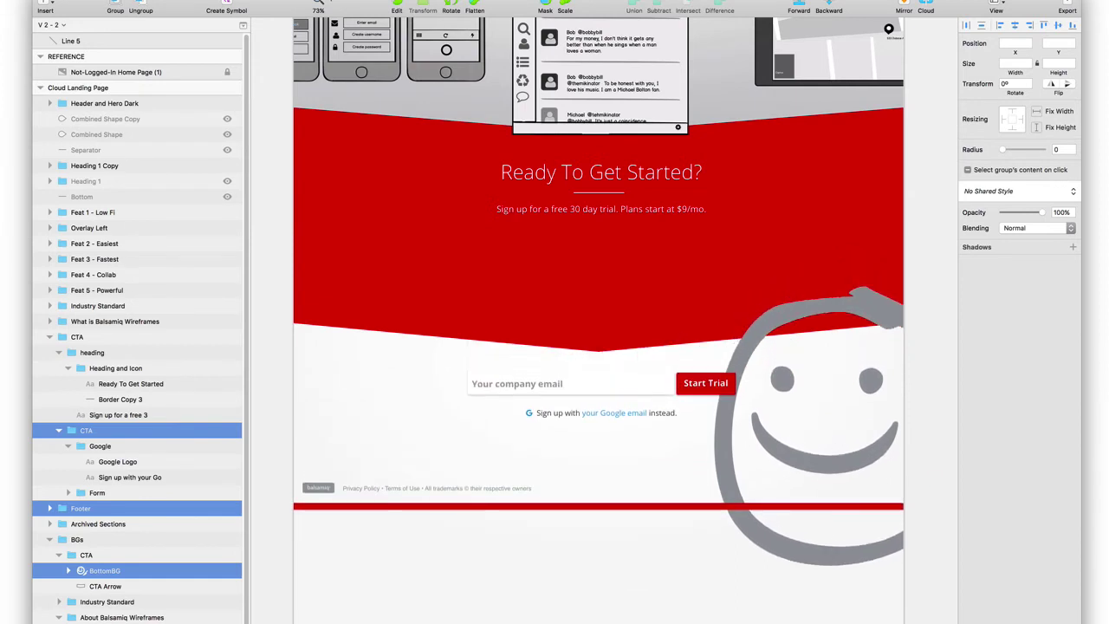
key(Up)
key(Up)
key(Up)
key(Up)
key(Up)
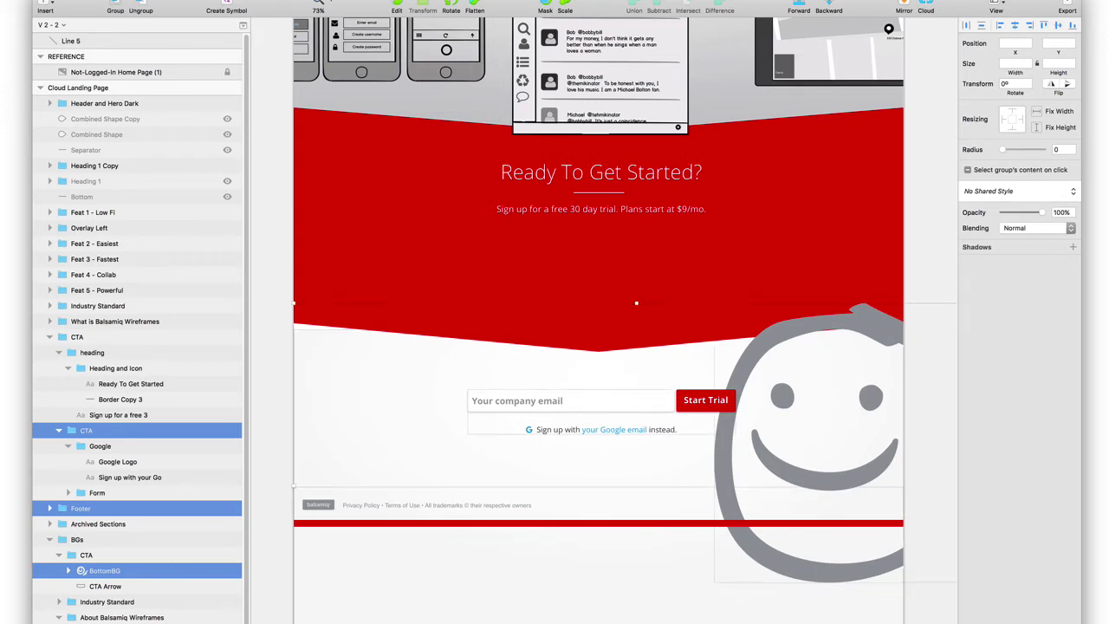
click(81, 90)
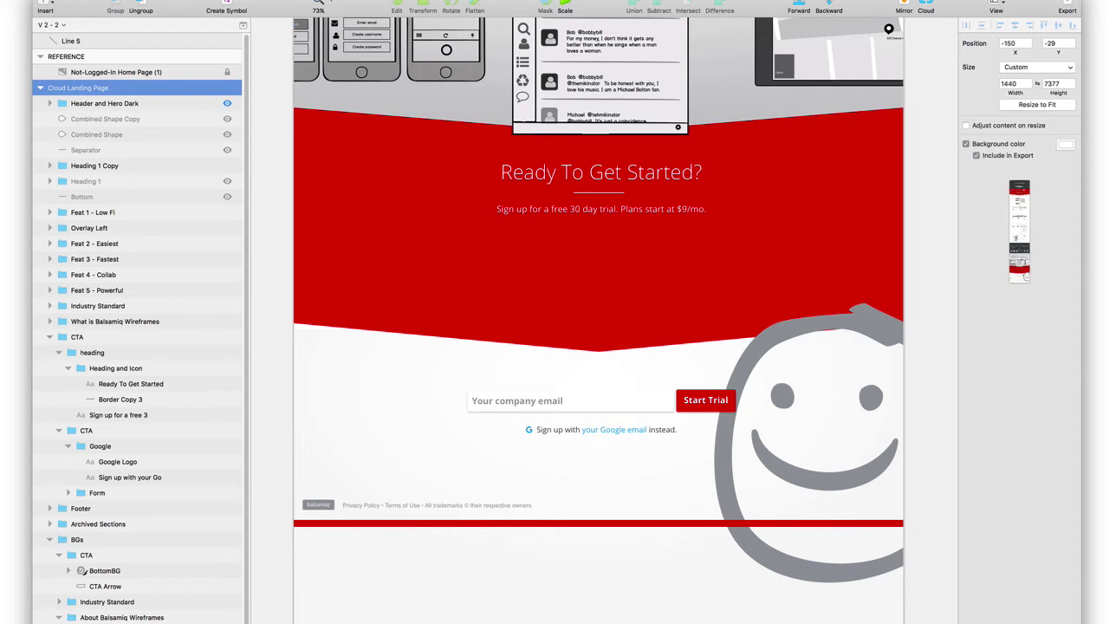
drag(597, 616, 595, 529)
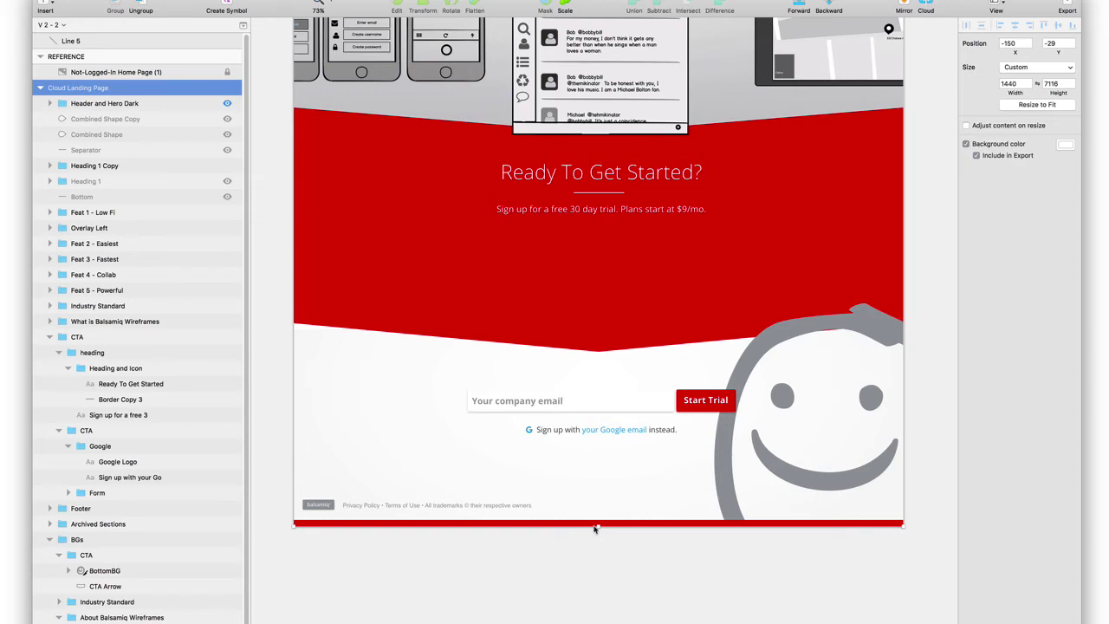
key(super+Tab)
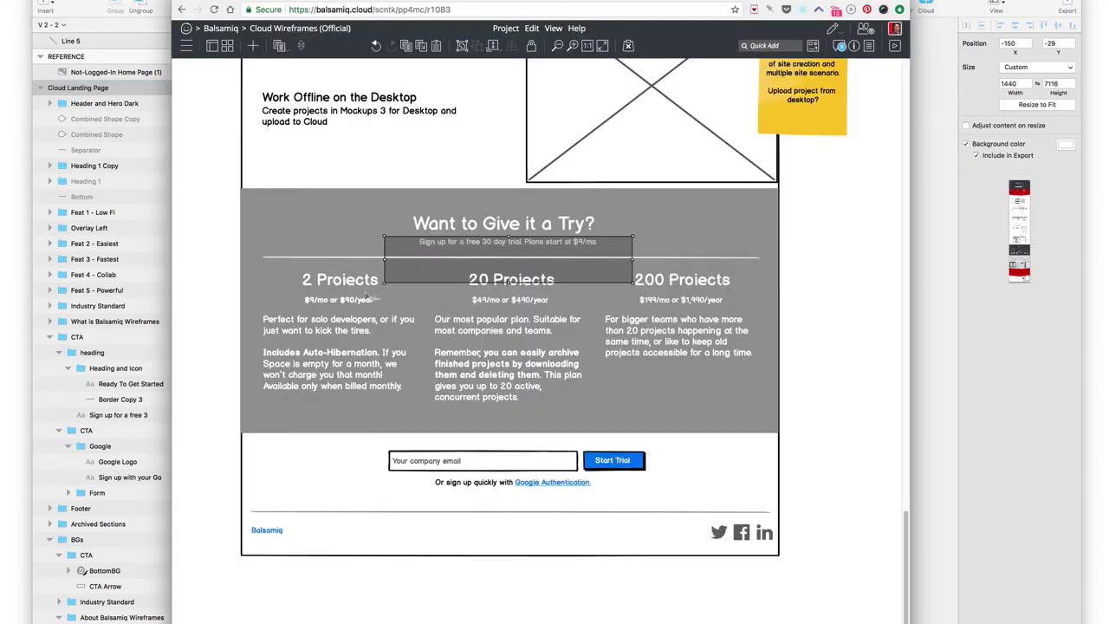
click(342, 282)
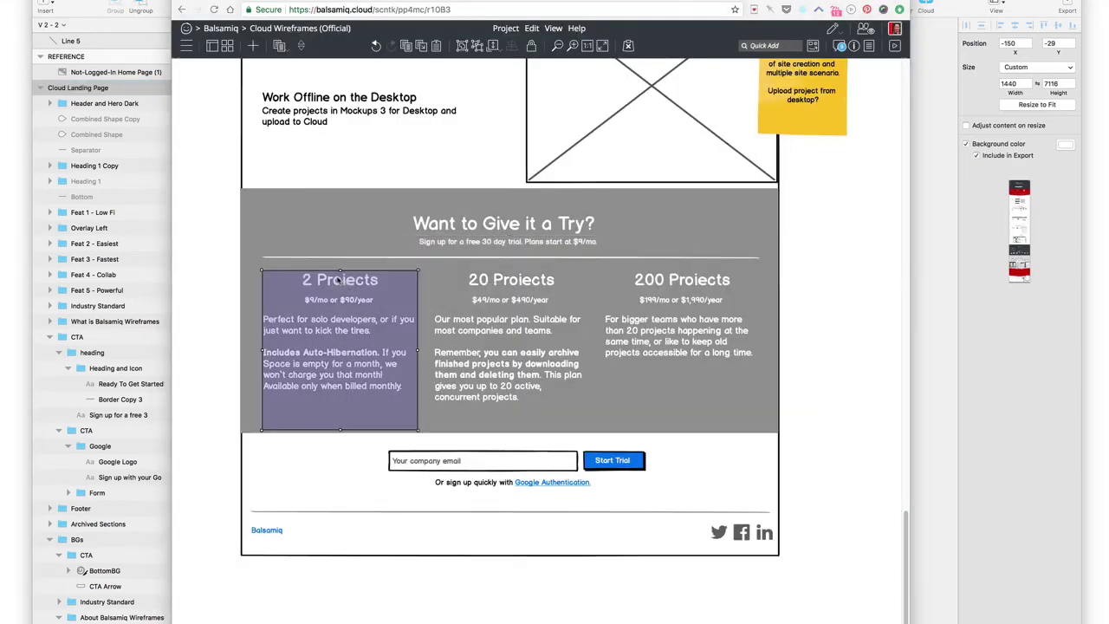
key(super+Tab)
key(super+Tab)
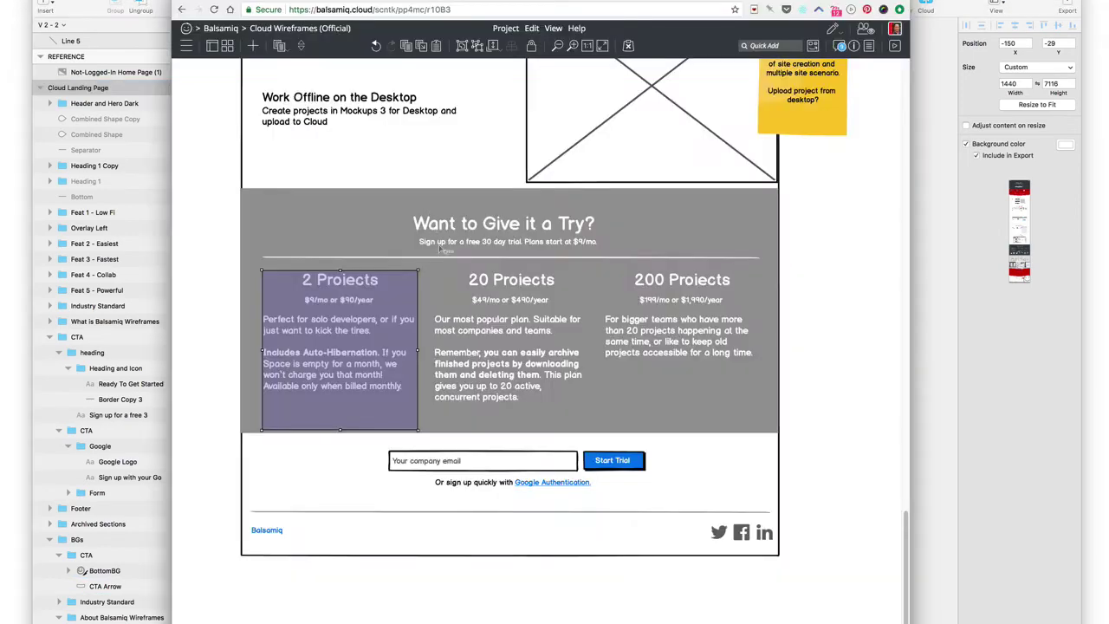
click(451, 221)
click(451, 222)
key(super+c)
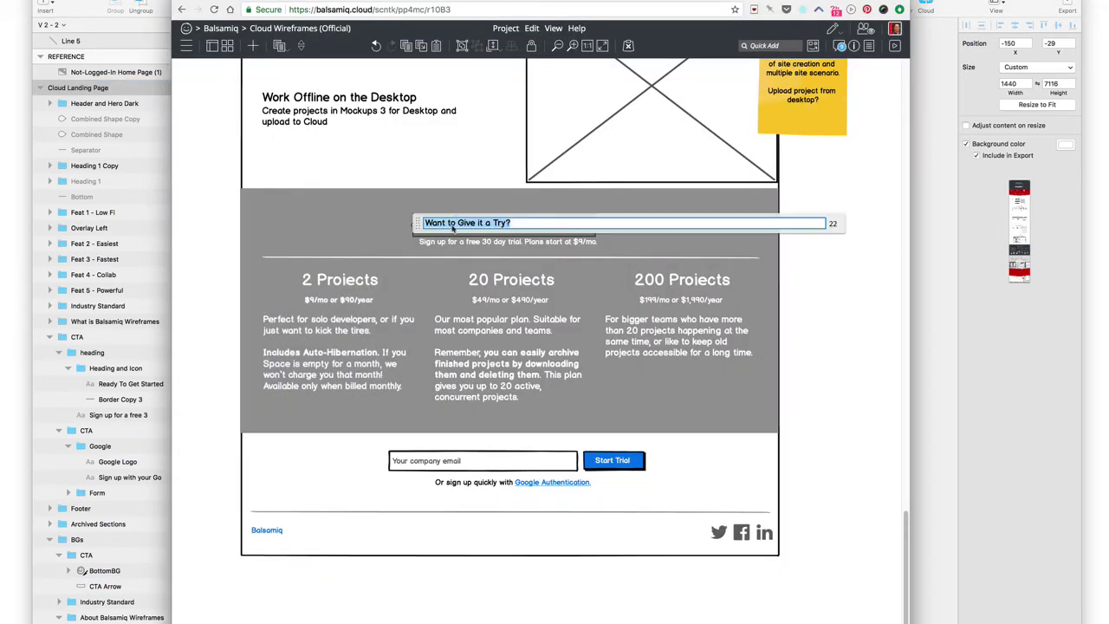
key(super+Tab)
Step: Paste 'Want to Give it a Try?' over the Ready To Get Started? heading text
double_click(572, 175)
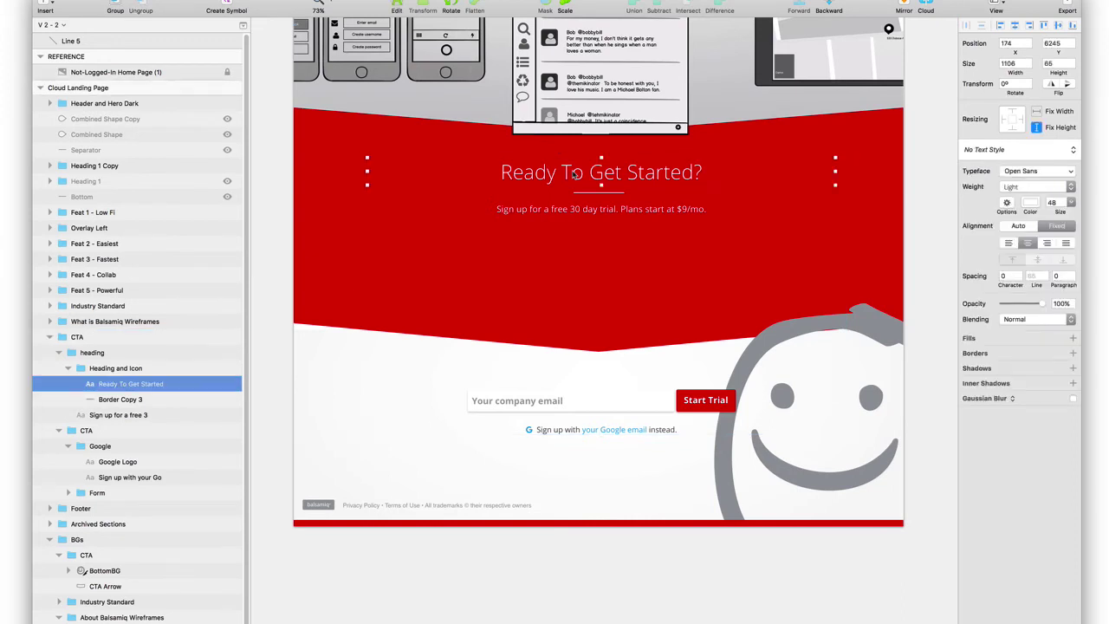
double_click(573, 174)
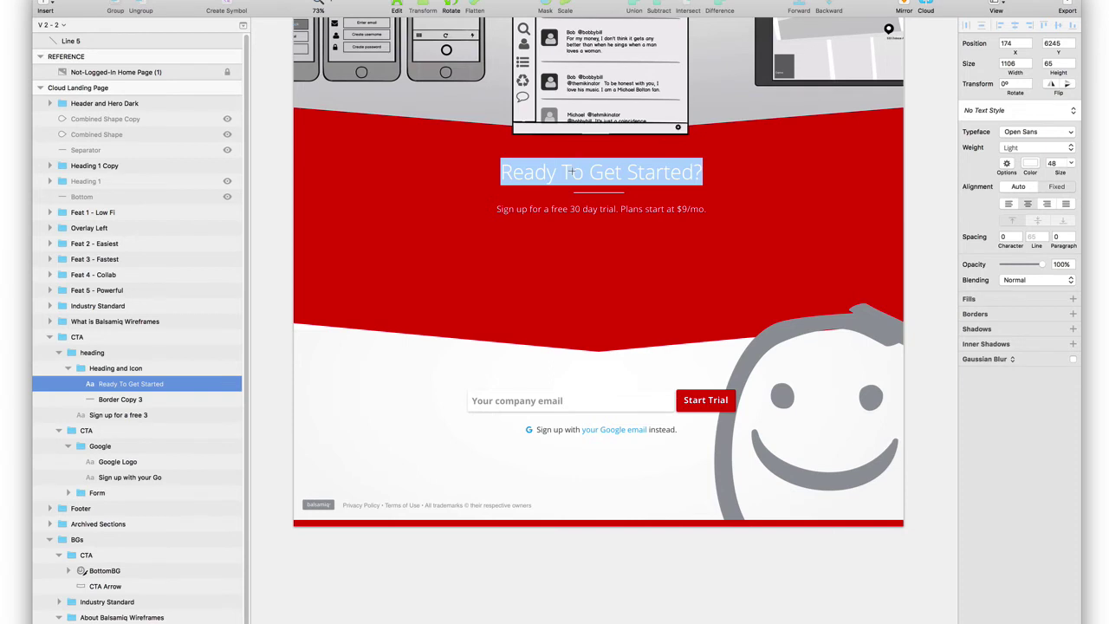
key(super+v)
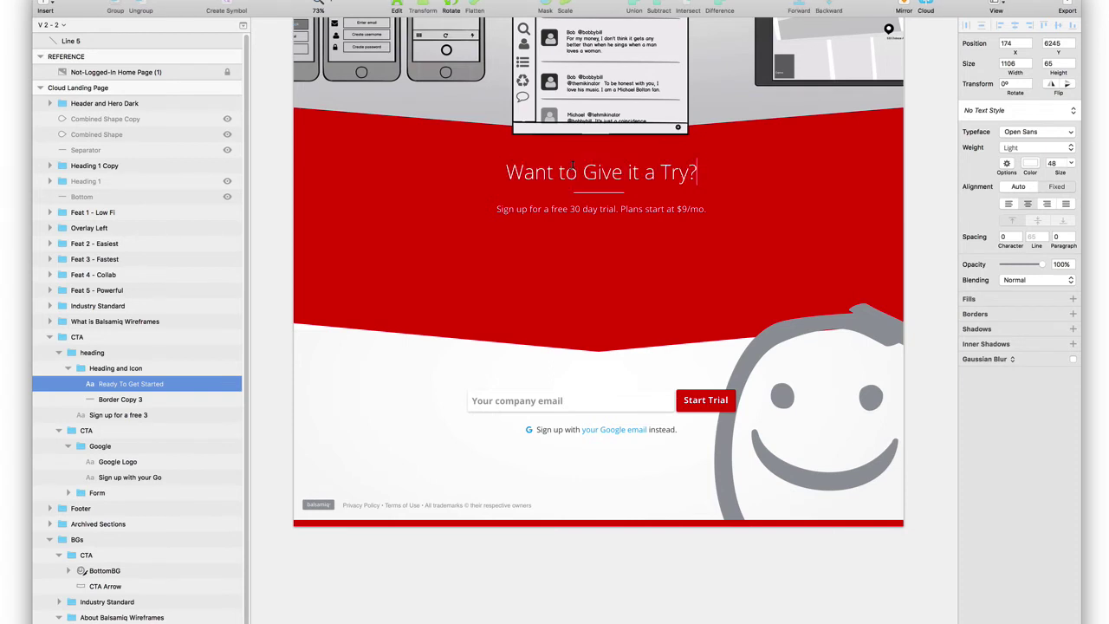
key(Escape)
Step: In Balsamiq, select the 2 Projects pricing text through the Auto-Hibernation note, copy it, and return to Sketch
key(super+Tab)
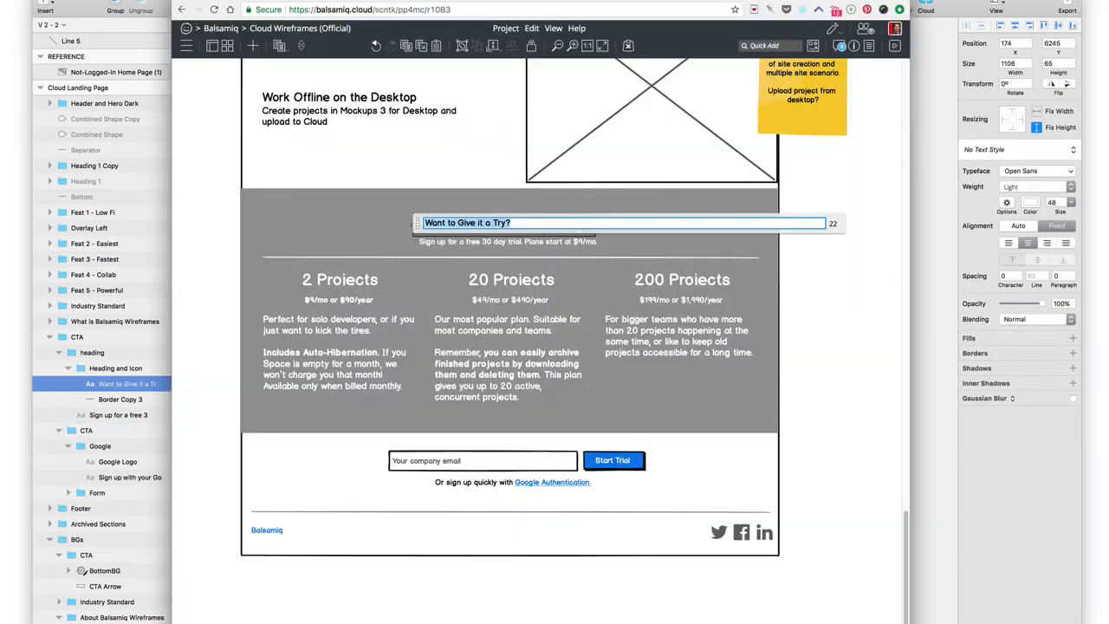
key(Return)
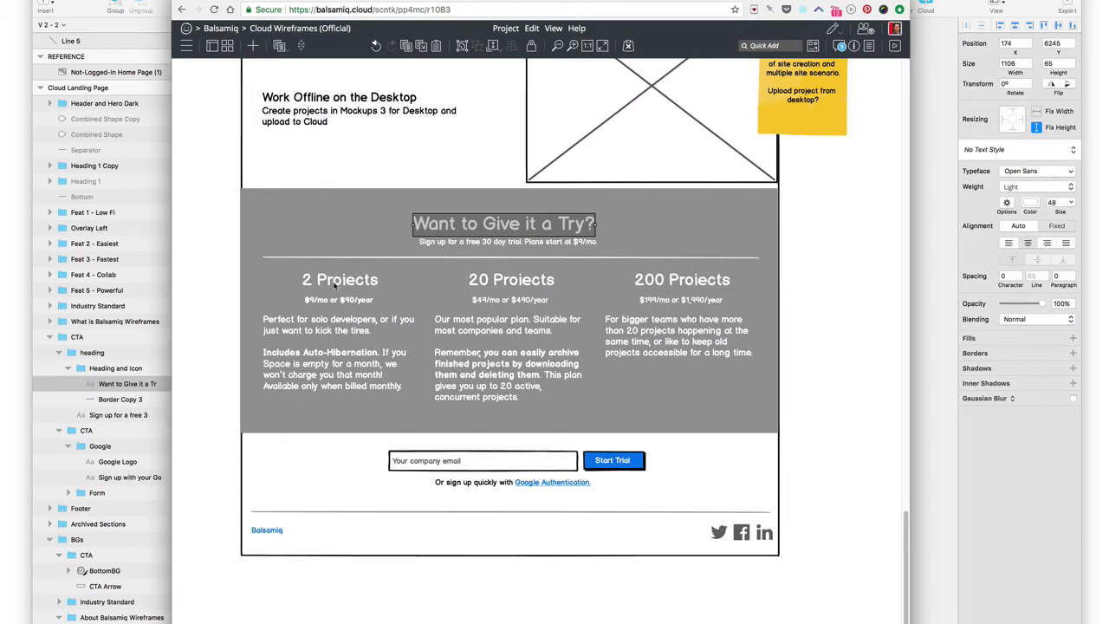
double_click(335, 286)
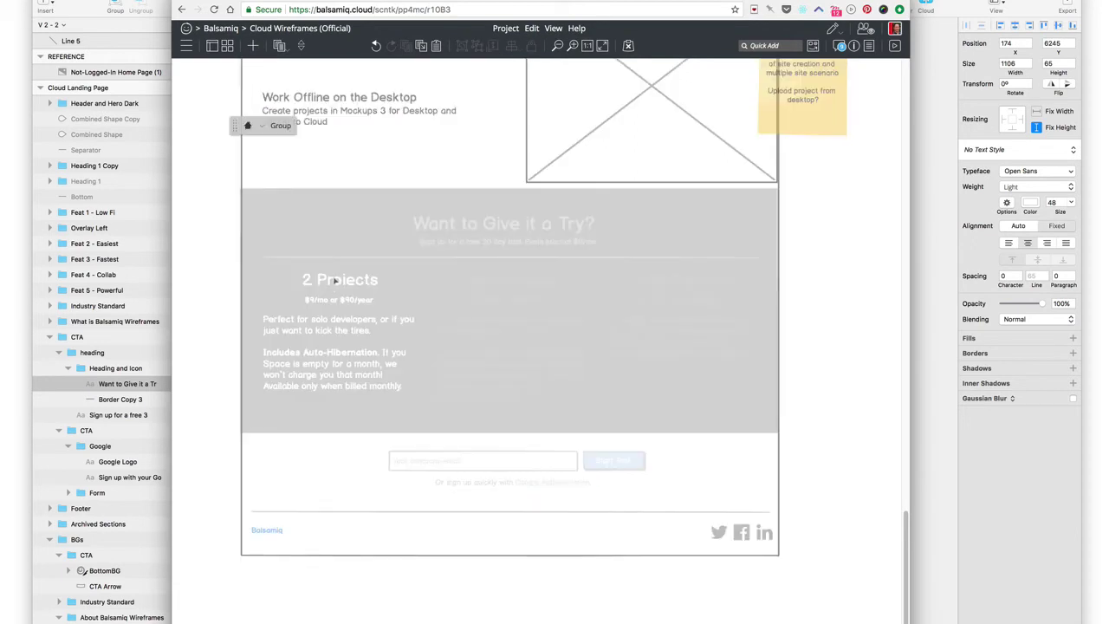
double_click(334, 282)
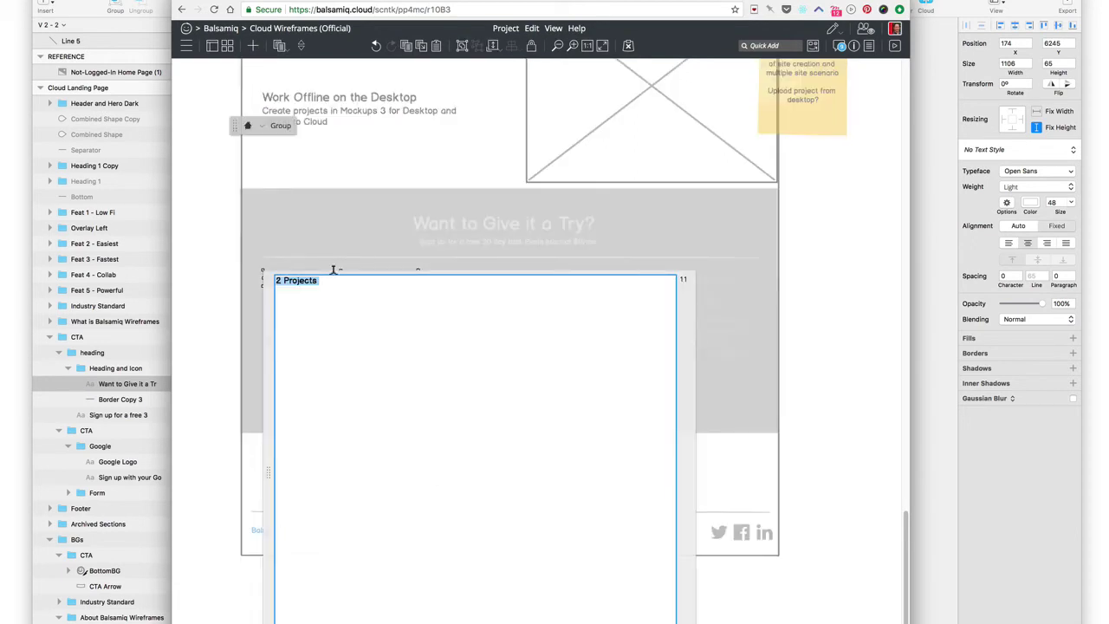
click(227, 309)
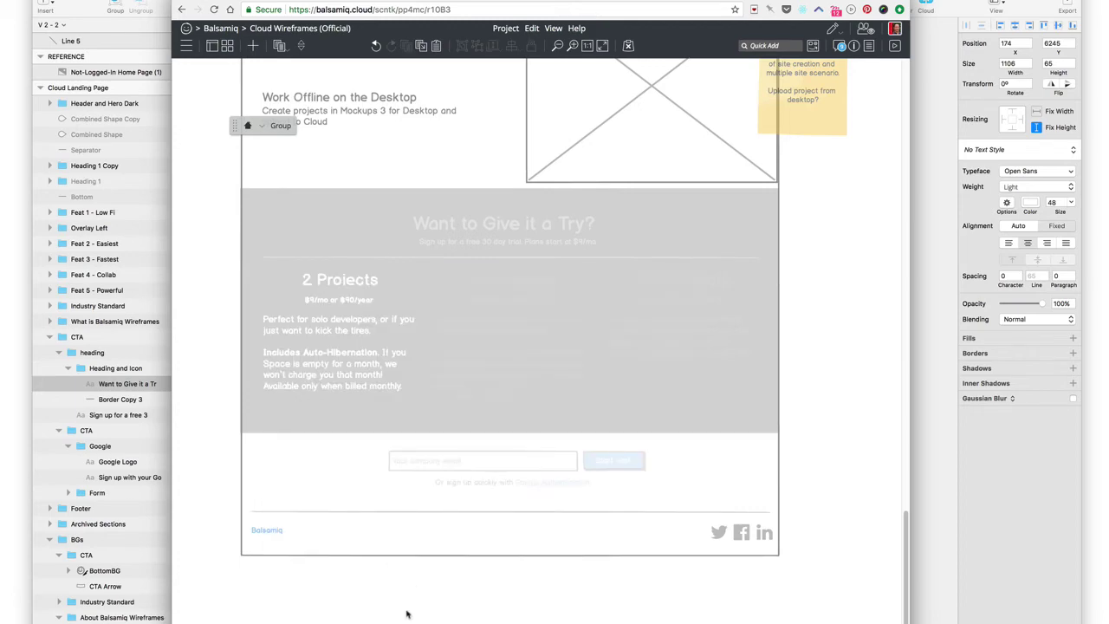
click(367, 539)
scroll(645, 370, right, 10)
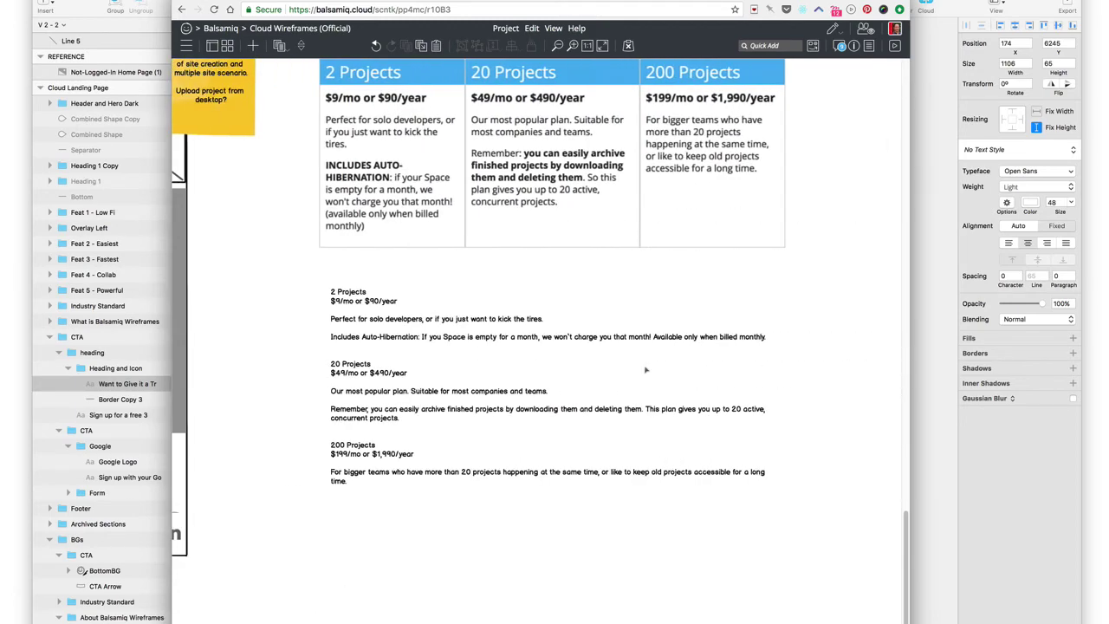
double_click(364, 323)
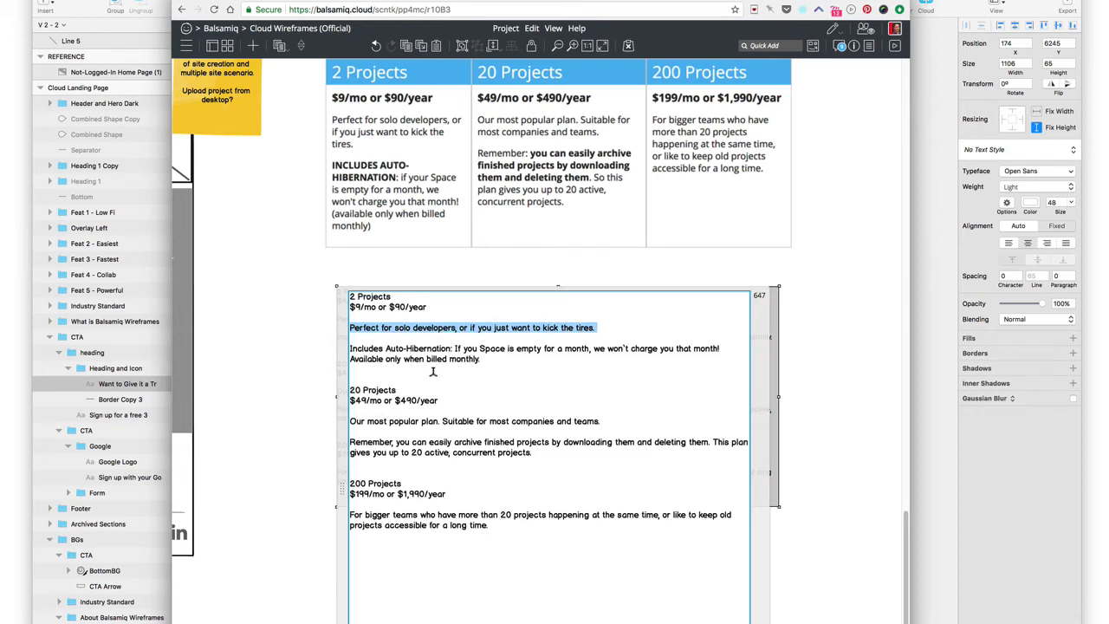
drag(490, 359, 270, 273)
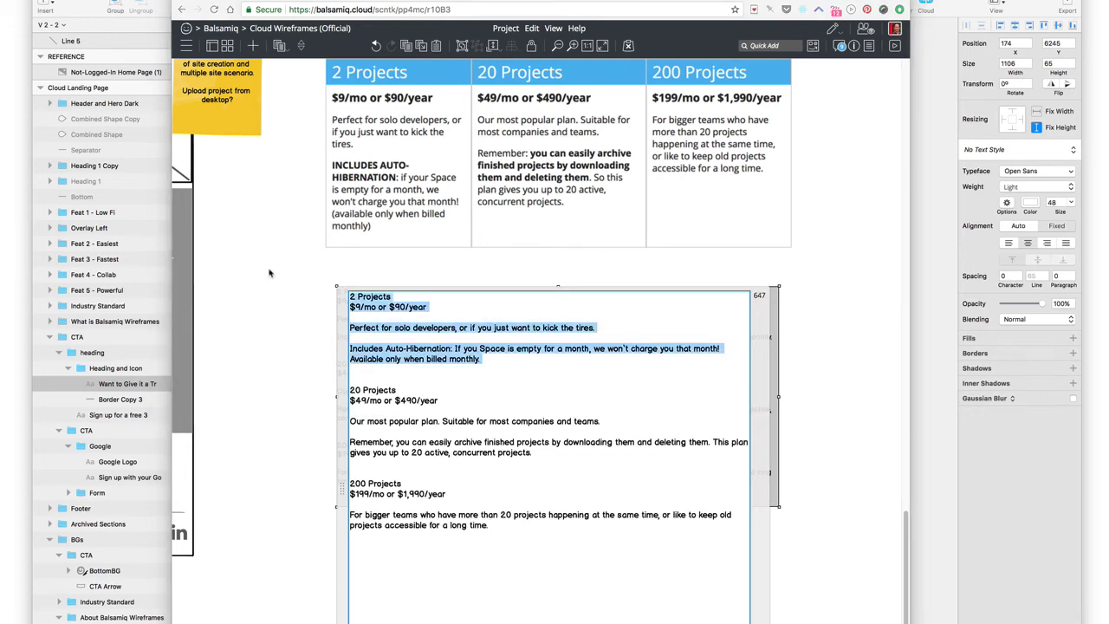
key(super+Tab)
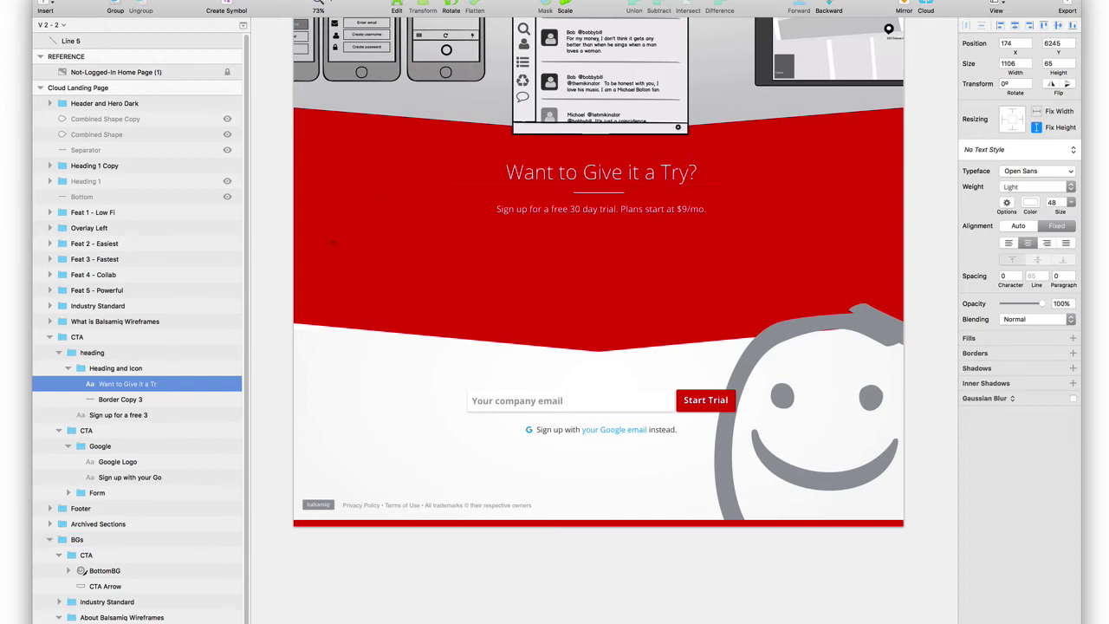
Step: Draw a text box in the red CTA area, paste the pricing text, and set it to 16 pt
drag(324, 236, 510, 360)
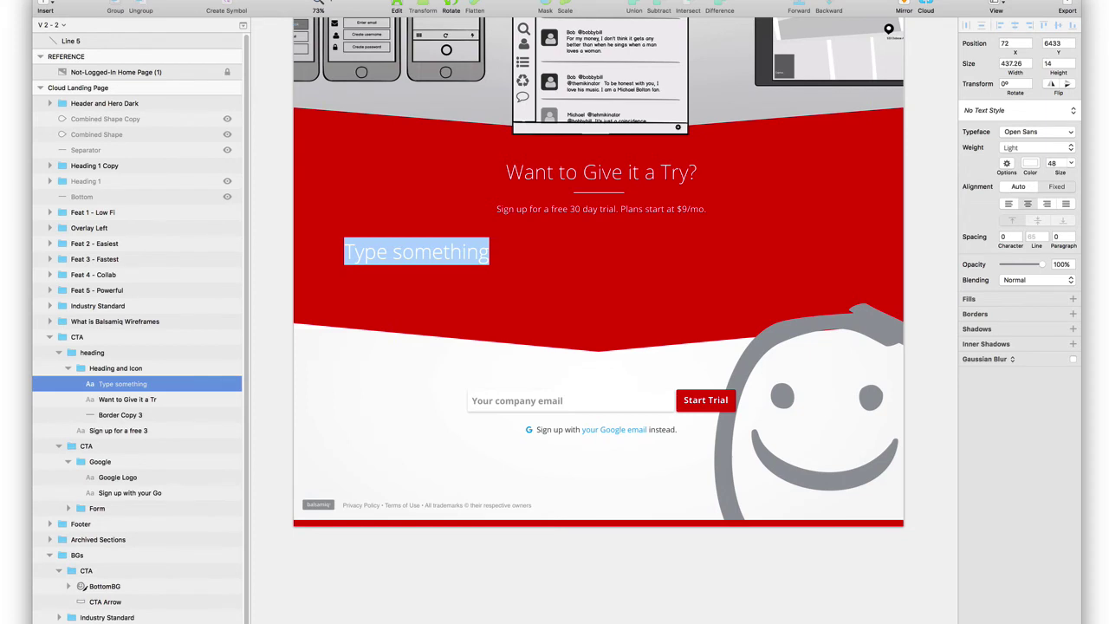
key(super+v)
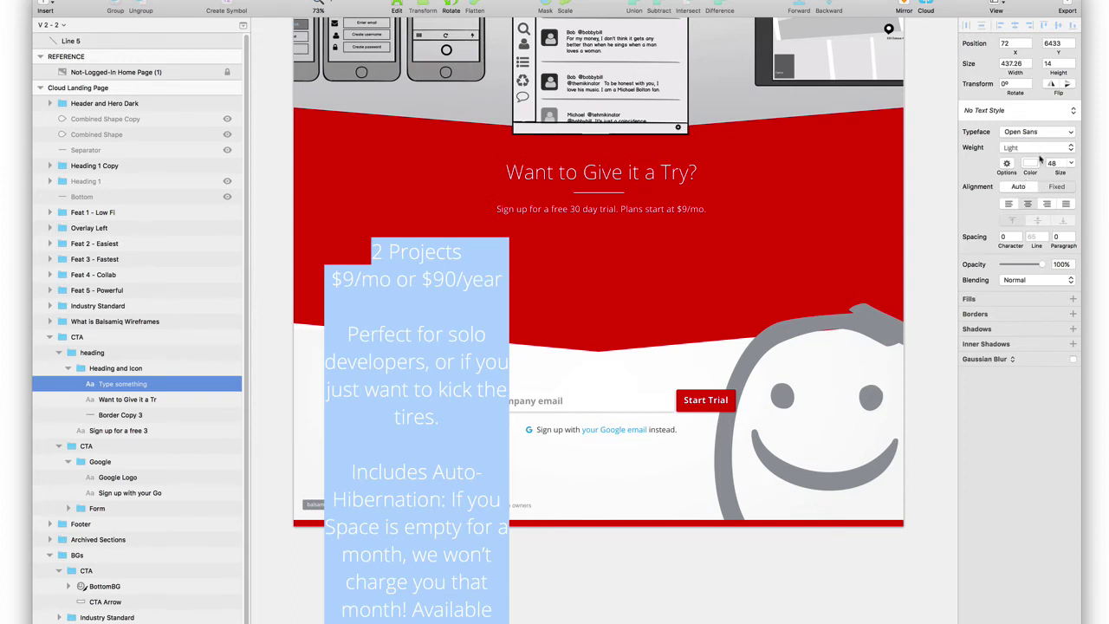
click(1054, 163)
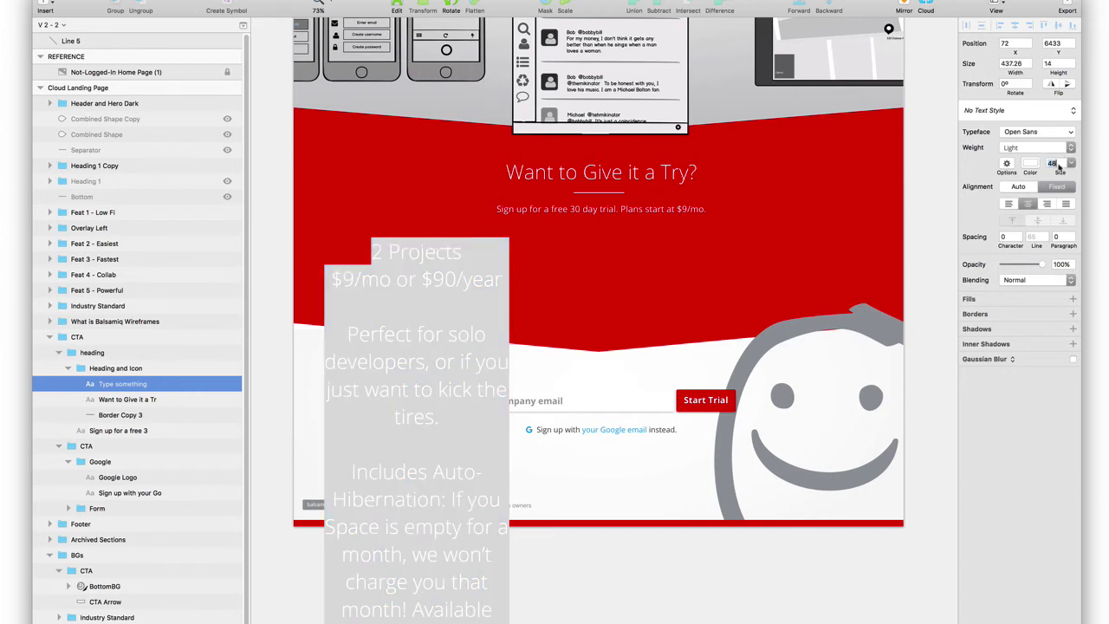
click(1071, 163)
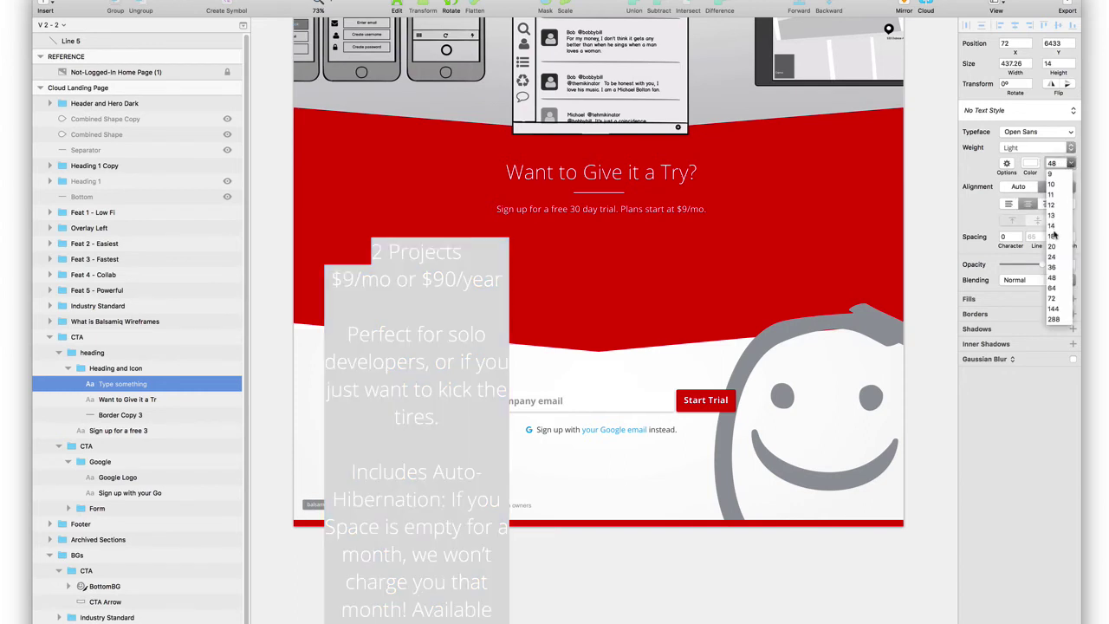
click(1052, 225)
key(Up)
key(Up)
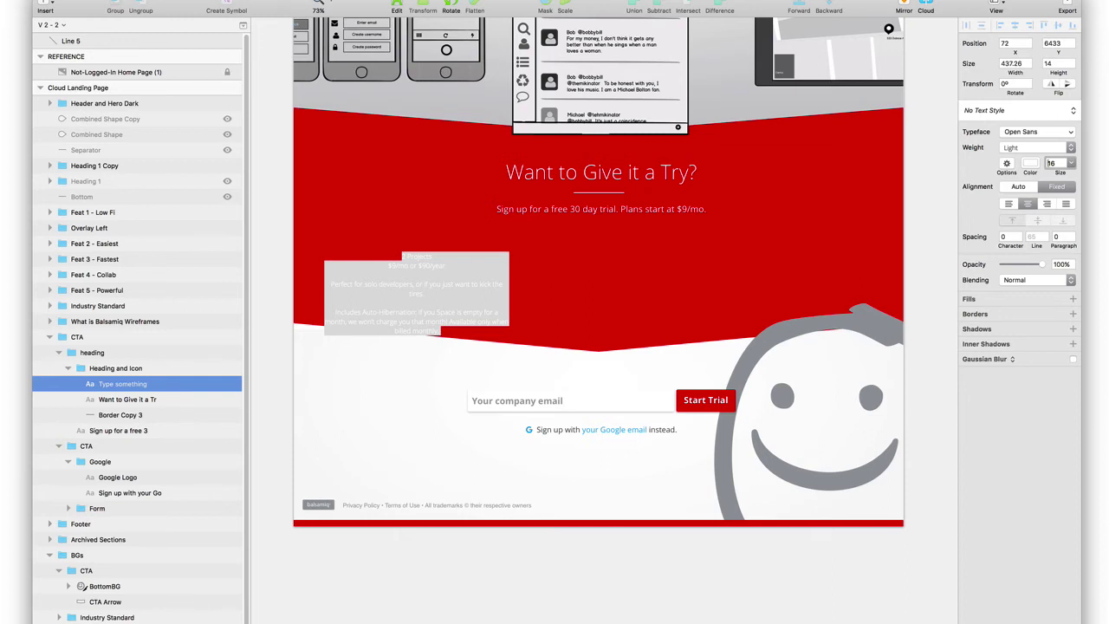
Step: Enlarge the 2 Projects heading line to 20 pt or more
click(407, 255)
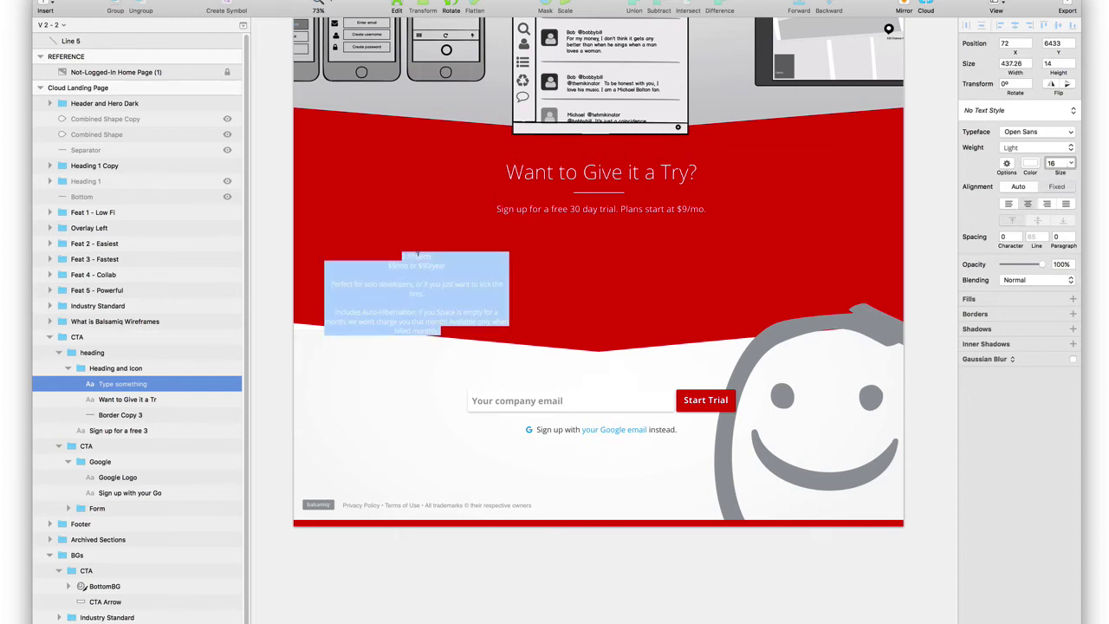
click(417, 259)
triple_click(417, 260)
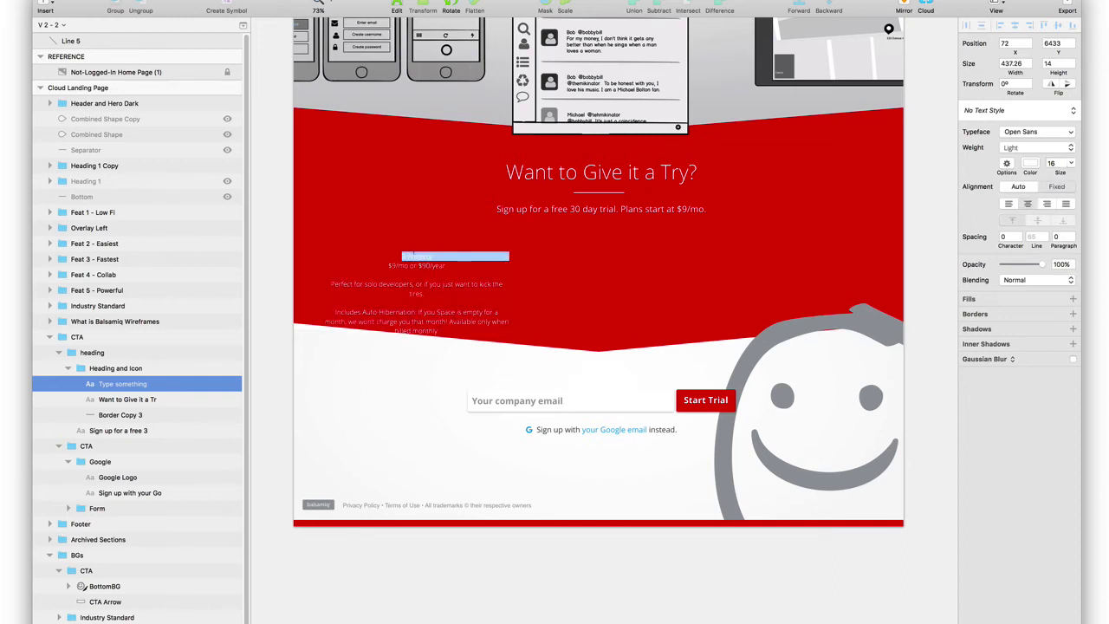
click(1052, 162)
key(Up)
key(Up)
key(Up)
key(Up)
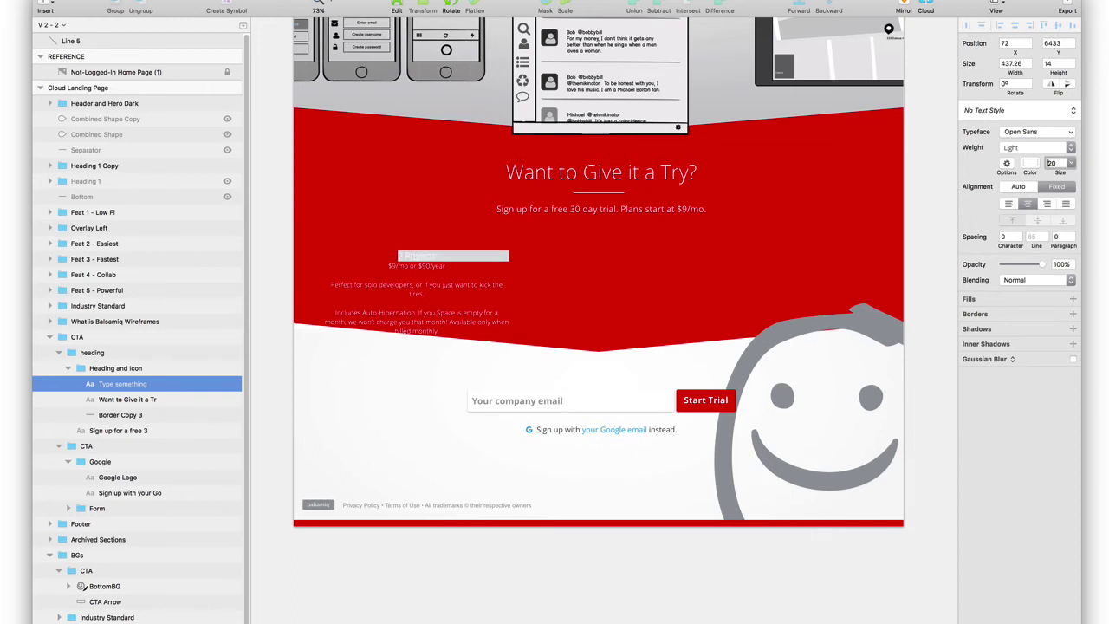
key(Up)
key(Up)
key(Up)
key(Up)
key(Up)
key(Up)
key(Up)
key(Up)
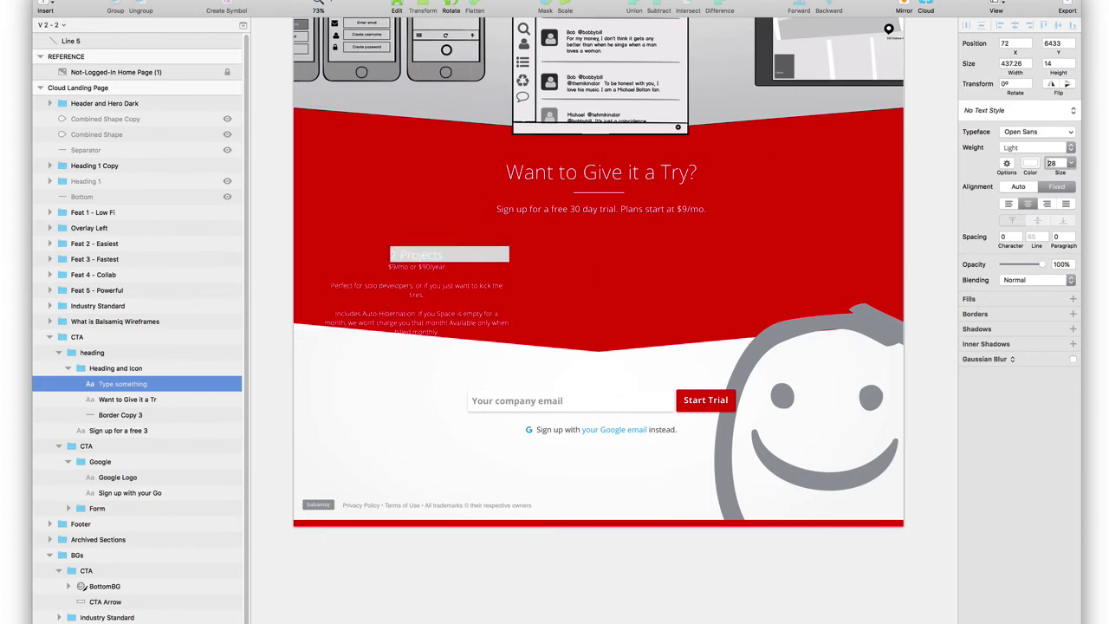
key(Escape)
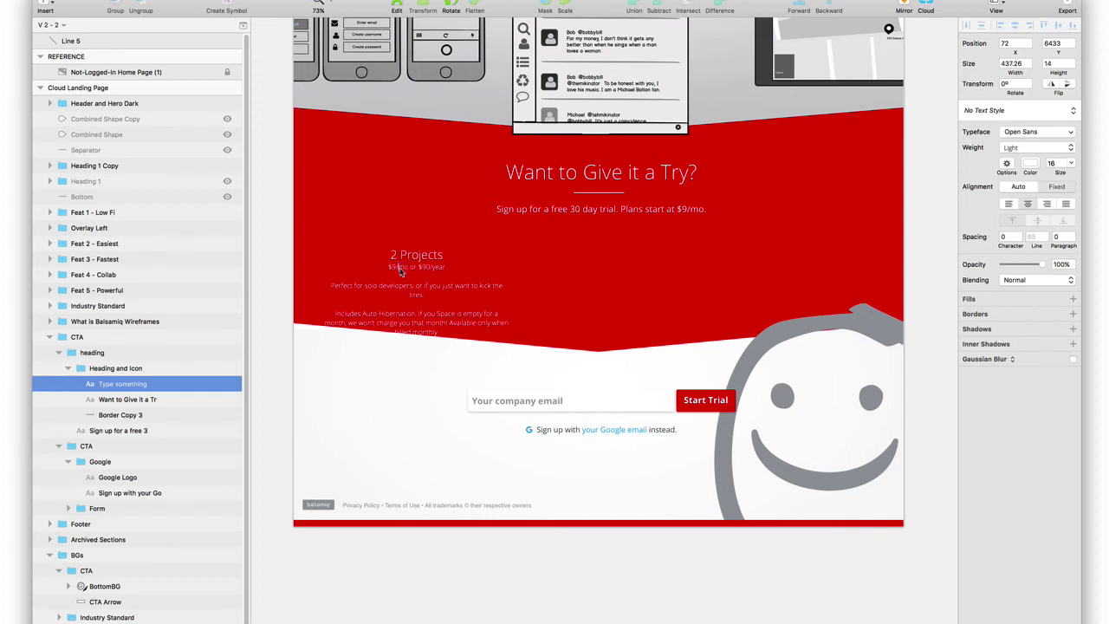
Step: Enlarge the $9/mo or $90/year price line to 21 pt
double_click(394, 265)
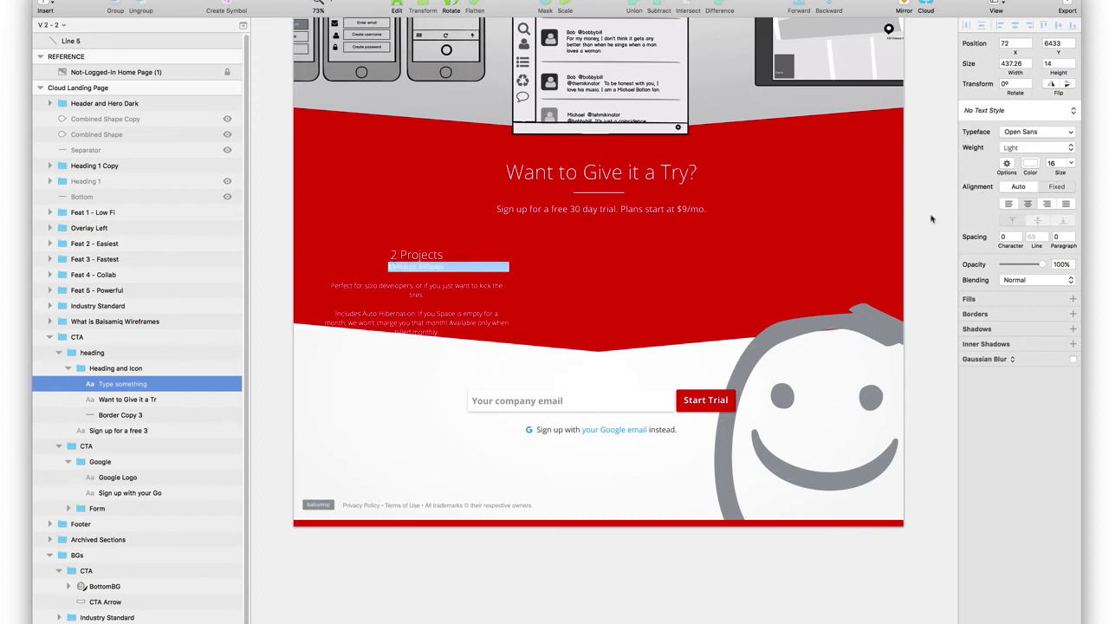
click(1054, 162)
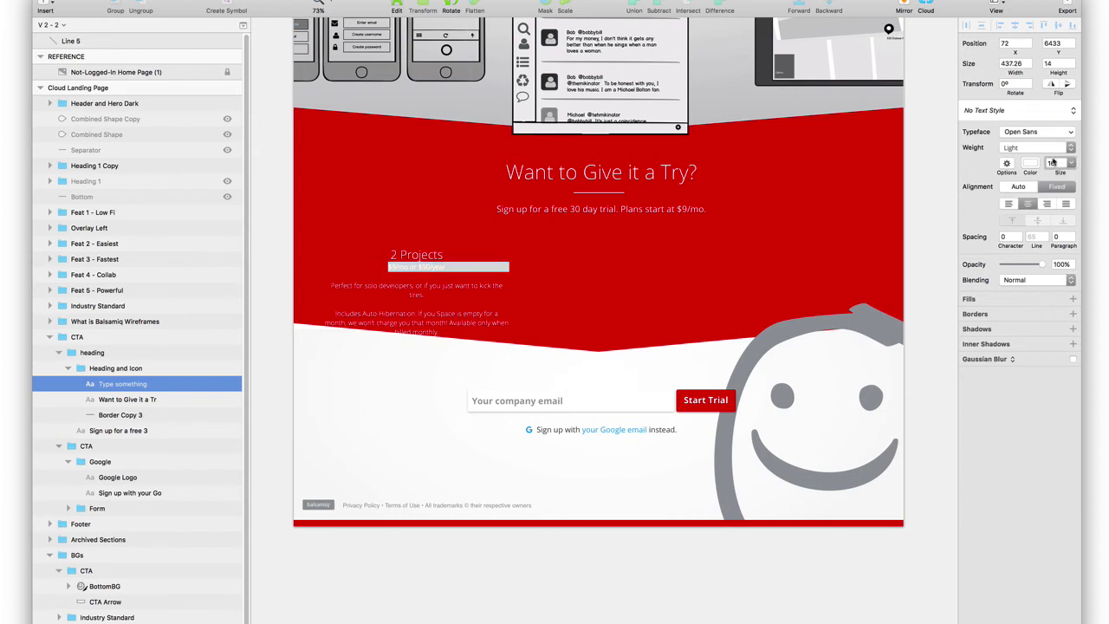
key(Up)
key(Up)
key(Up)
key(Up)
key(Up)
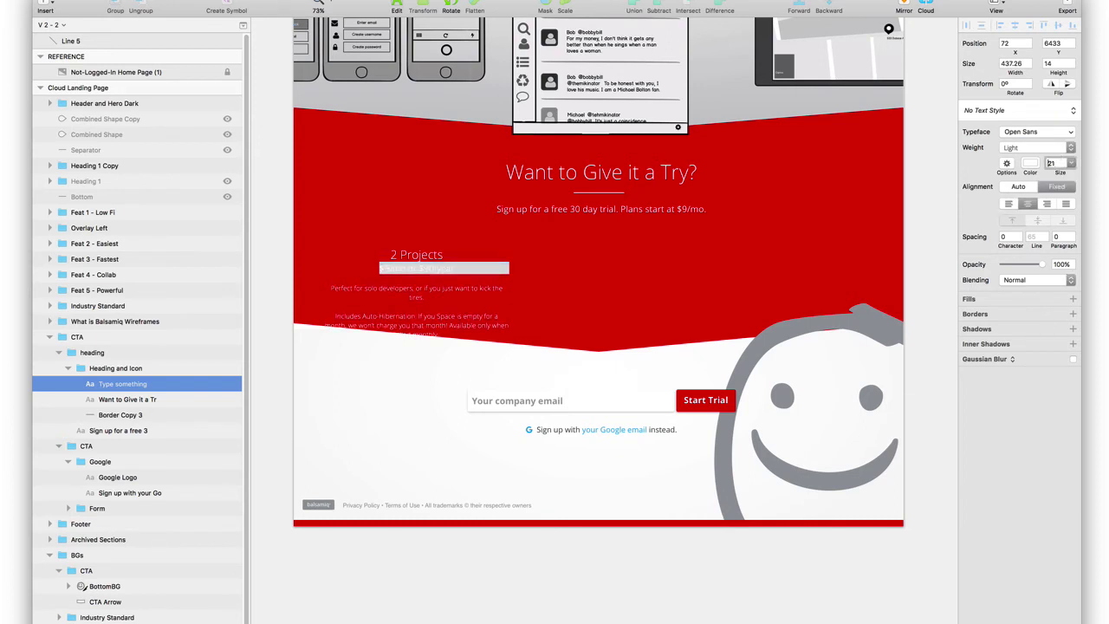
key(Return)
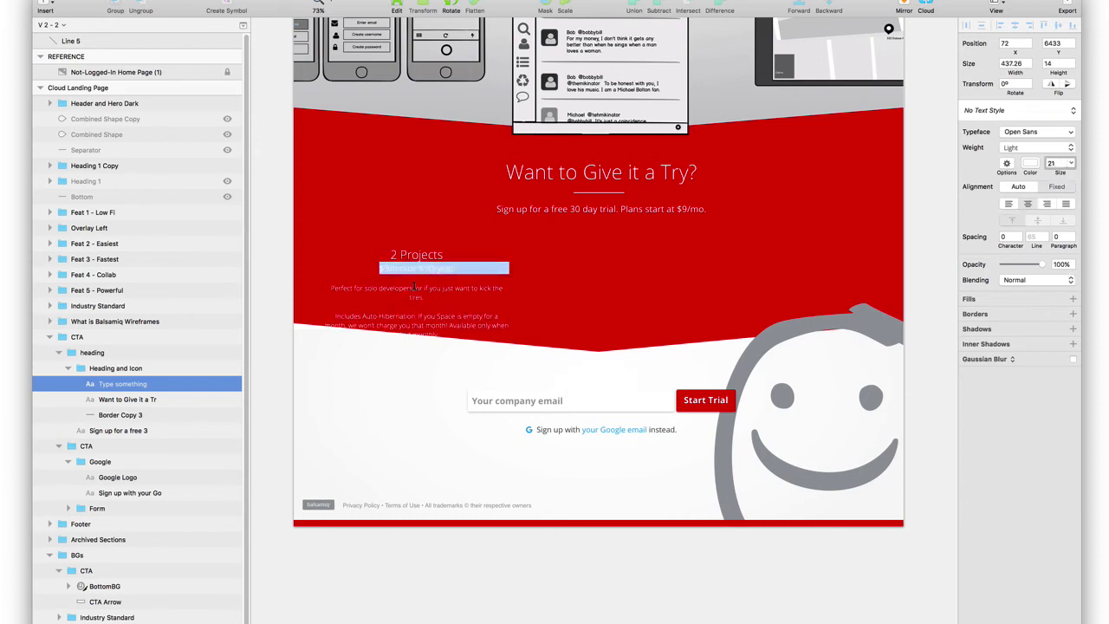
Step: Left-align the Perfect for solo developers and Auto-Hibernation description paragraphs
double_click(434, 288)
triple_click(432, 287)
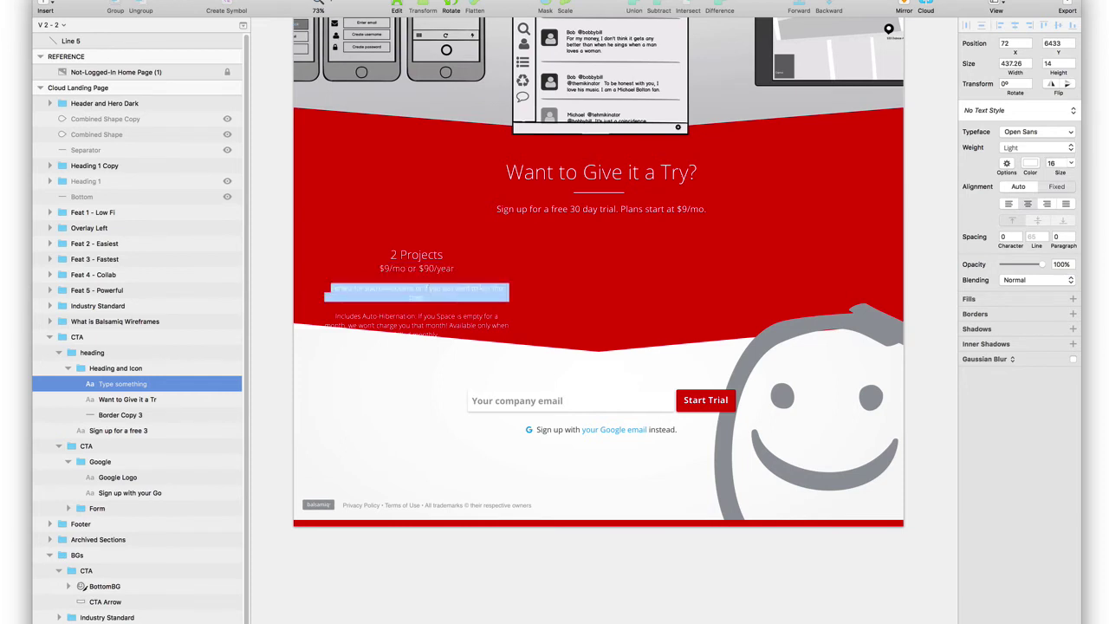
key(shift+Down)
key(shift+Down)
key(shift+Down)
key(shift+Down)
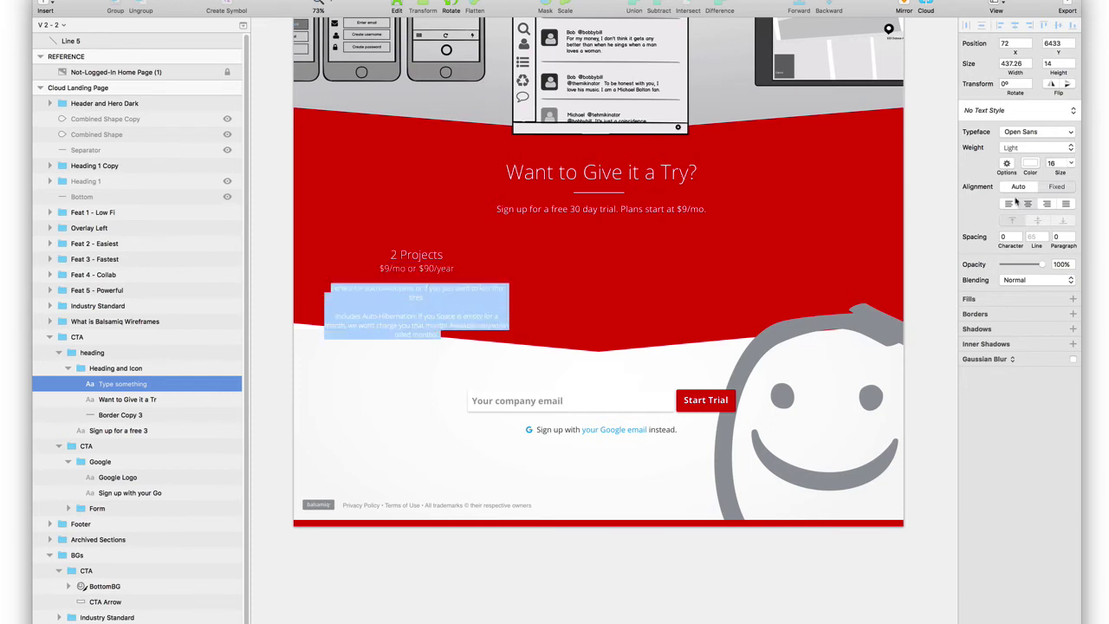
click(1008, 203)
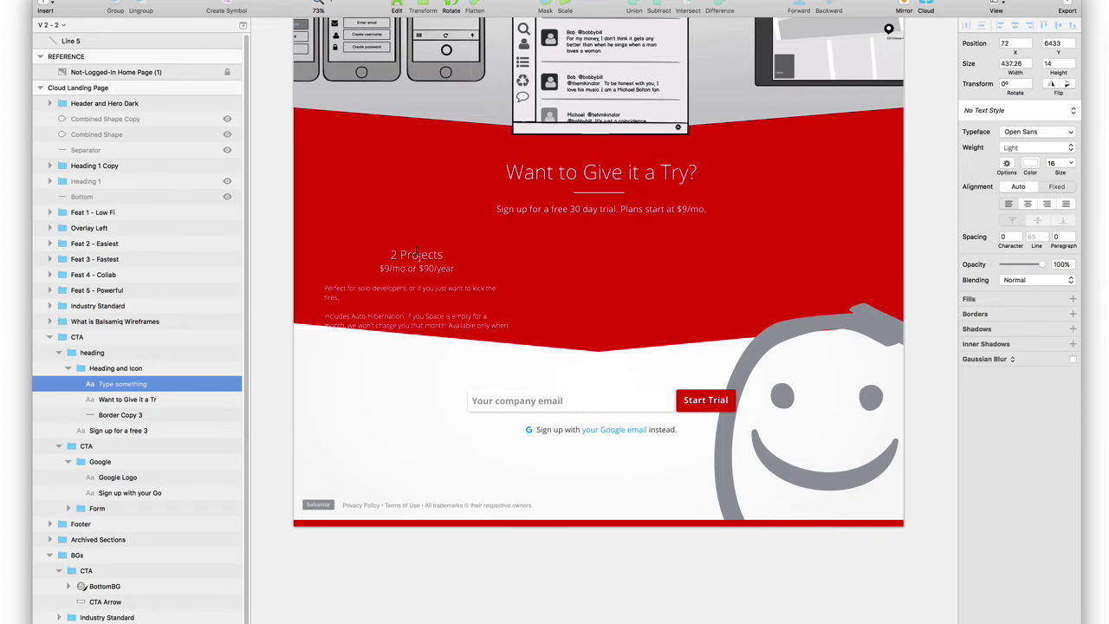
key(super+a)
Step: Move the 2 Projects text box up about 10 px
key(Escape)
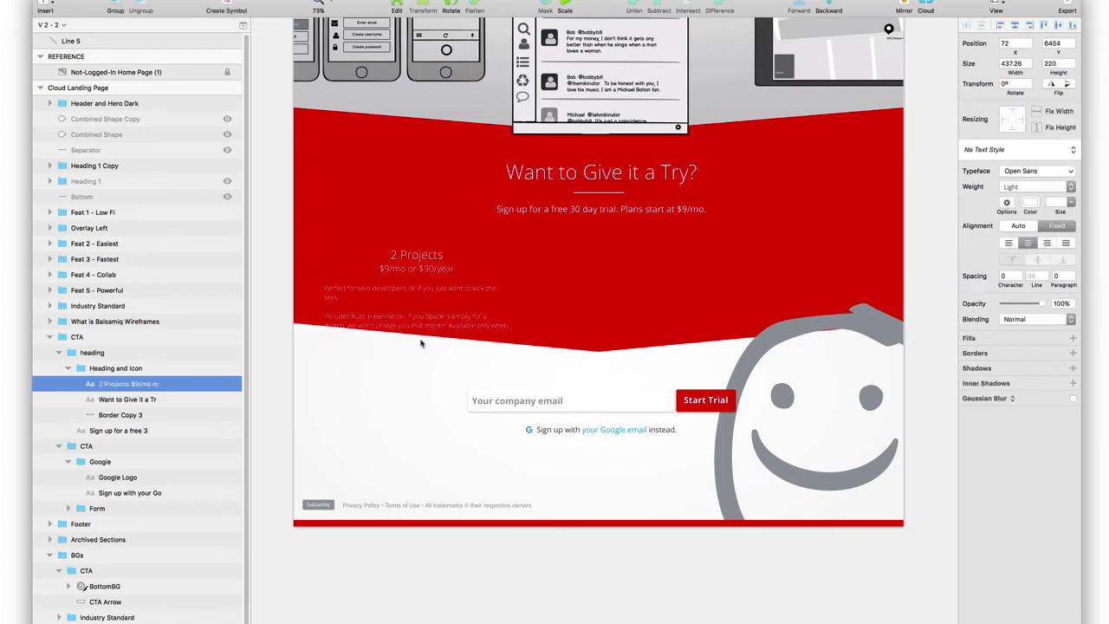
drag(400, 283, 400, 275)
click(693, 323)
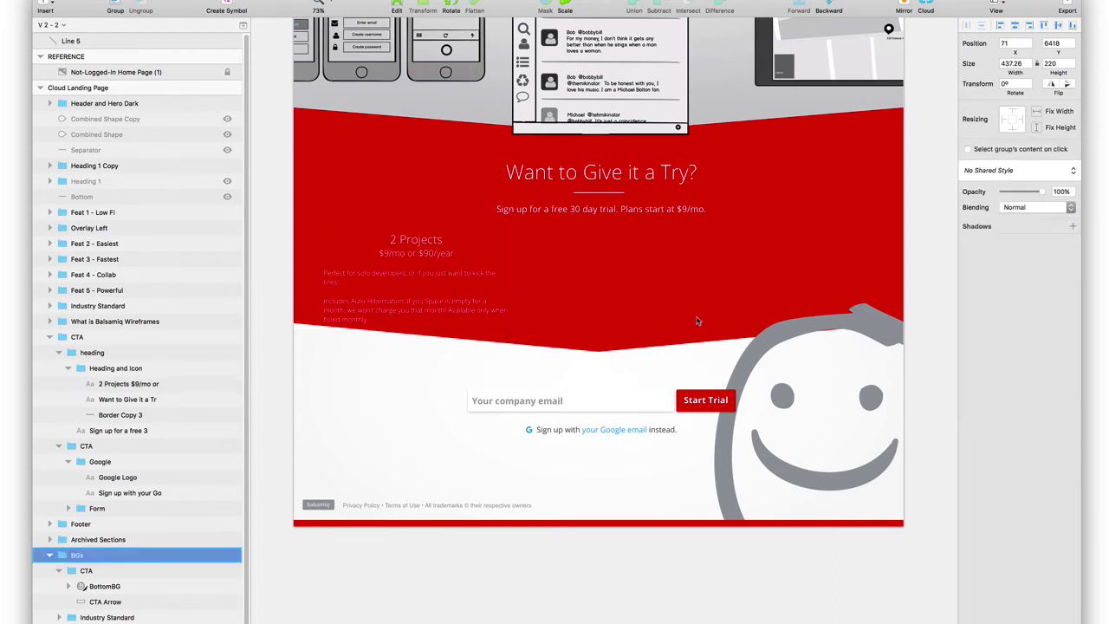
click(691, 325)
Step: Pull the red CTA Arrow shape's lower edge about 37 px further down
click(849, 264)
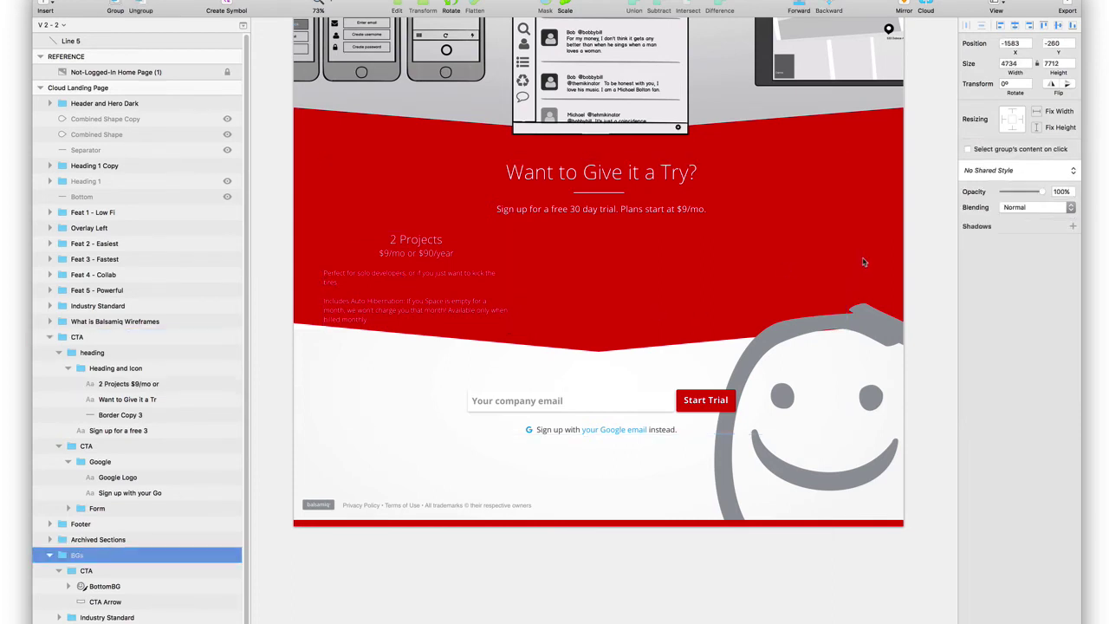
click(836, 118)
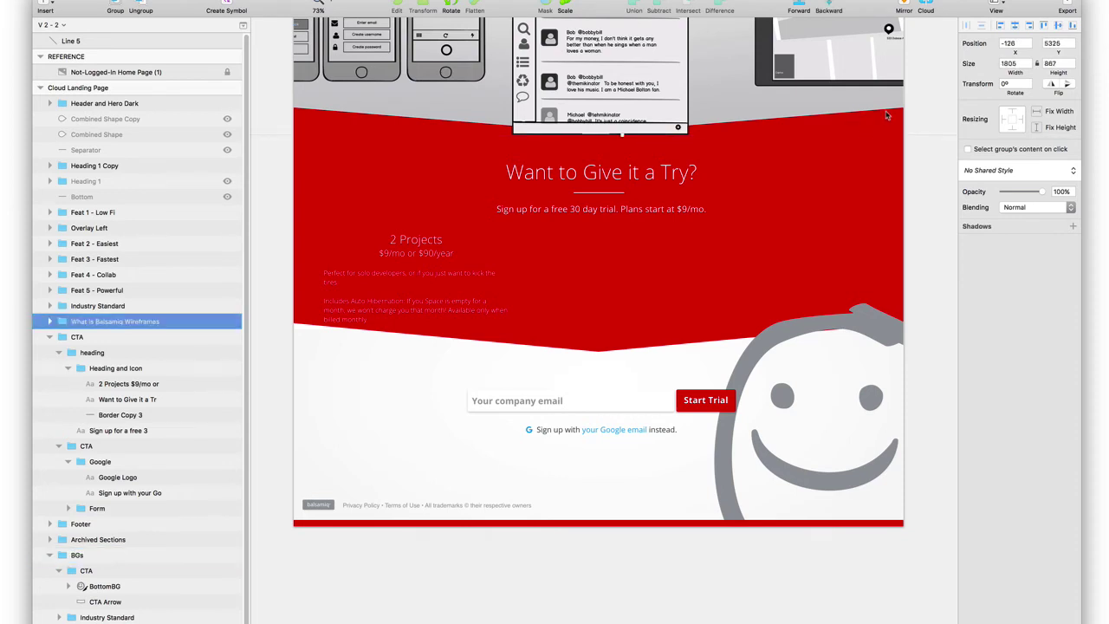
click(886, 116)
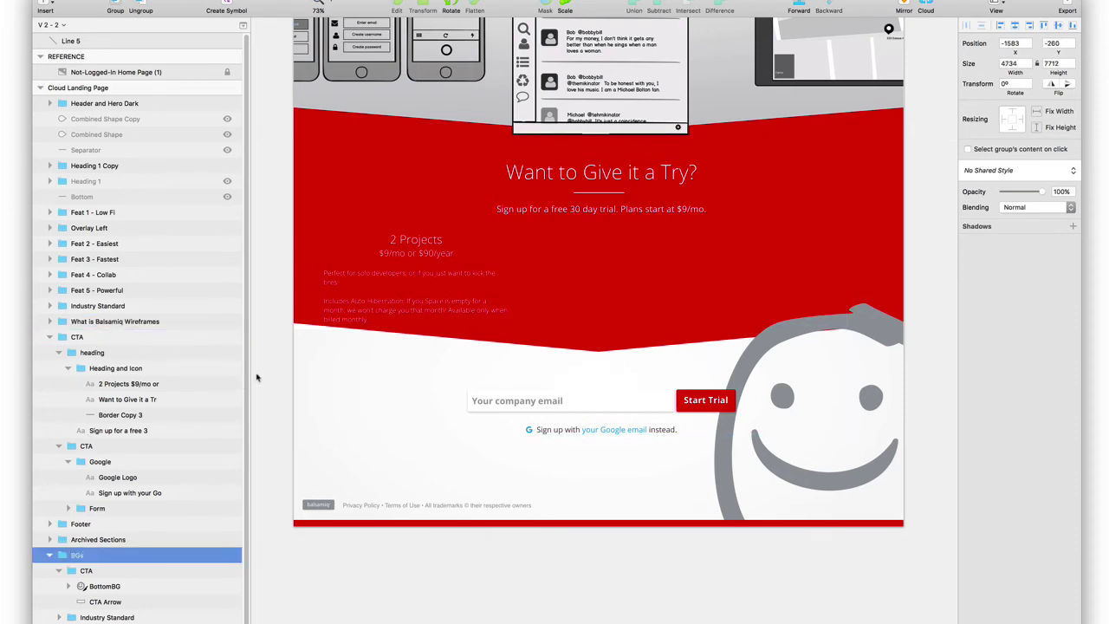
click(299, 296)
double_click(298, 296)
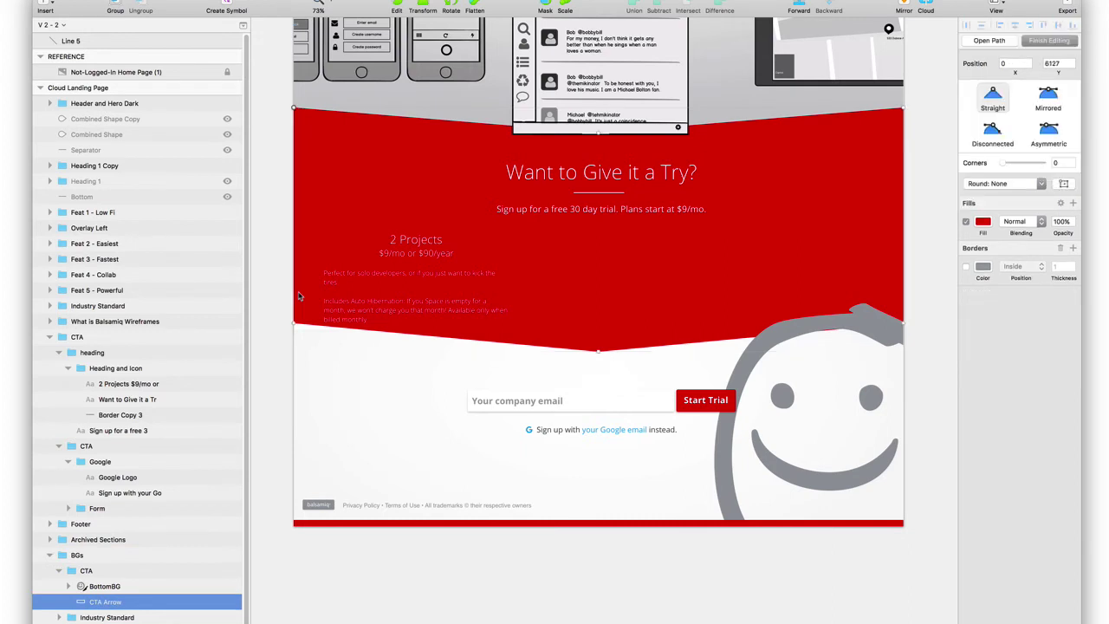
drag(299, 328, 295, 323)
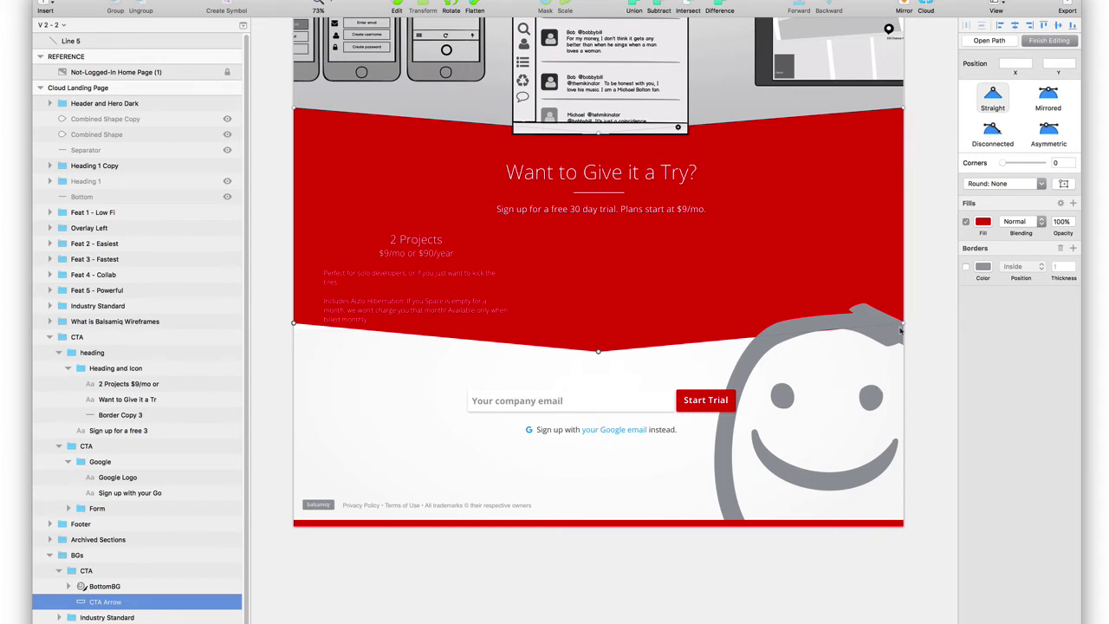
drag(903, 327, 907, 354)
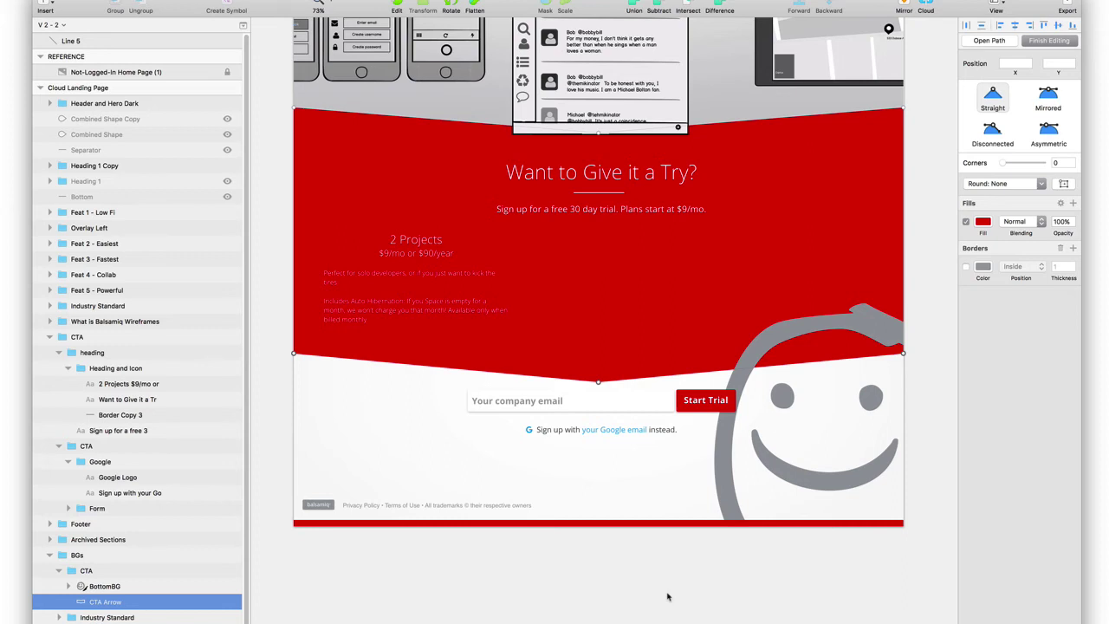
key(Escape)
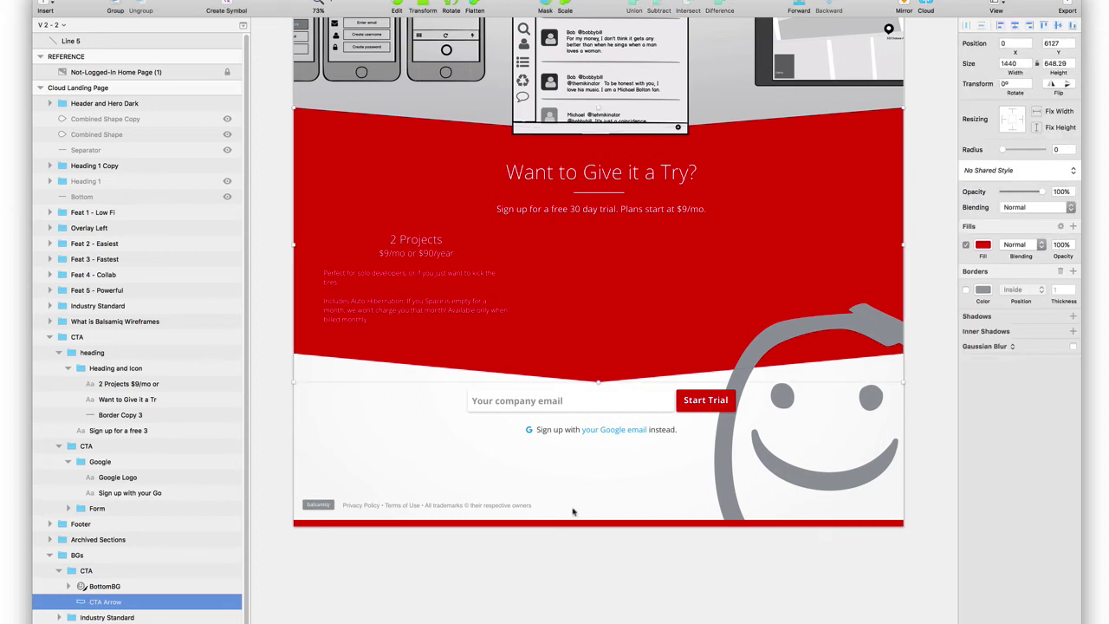
Step: Make the $9/mo or $90/year price line bold
click(526, 609)
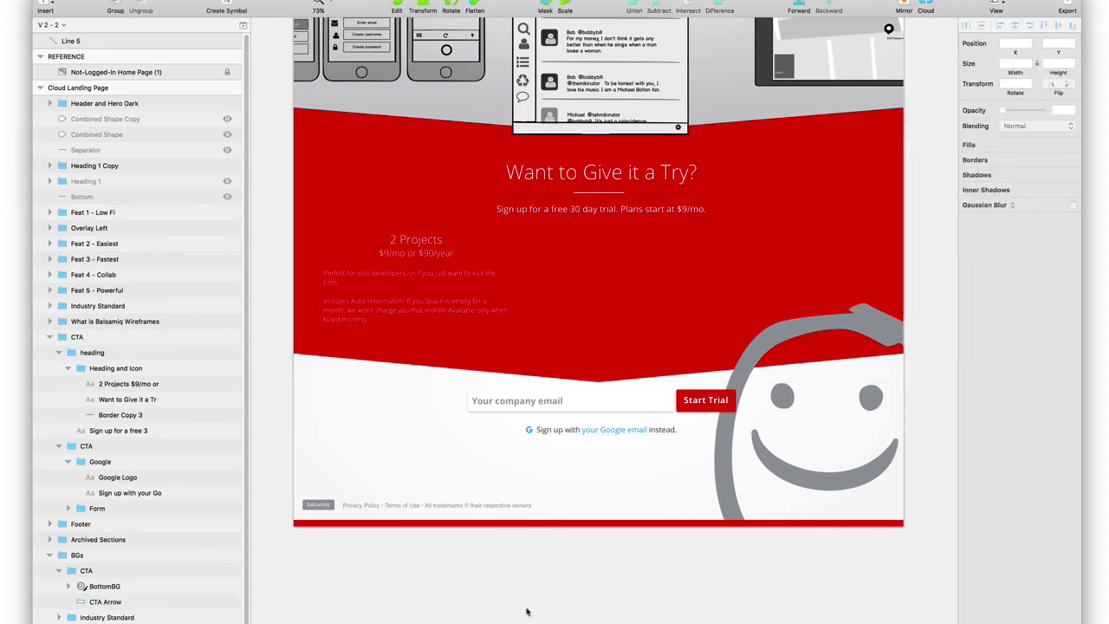
click(614, 194)
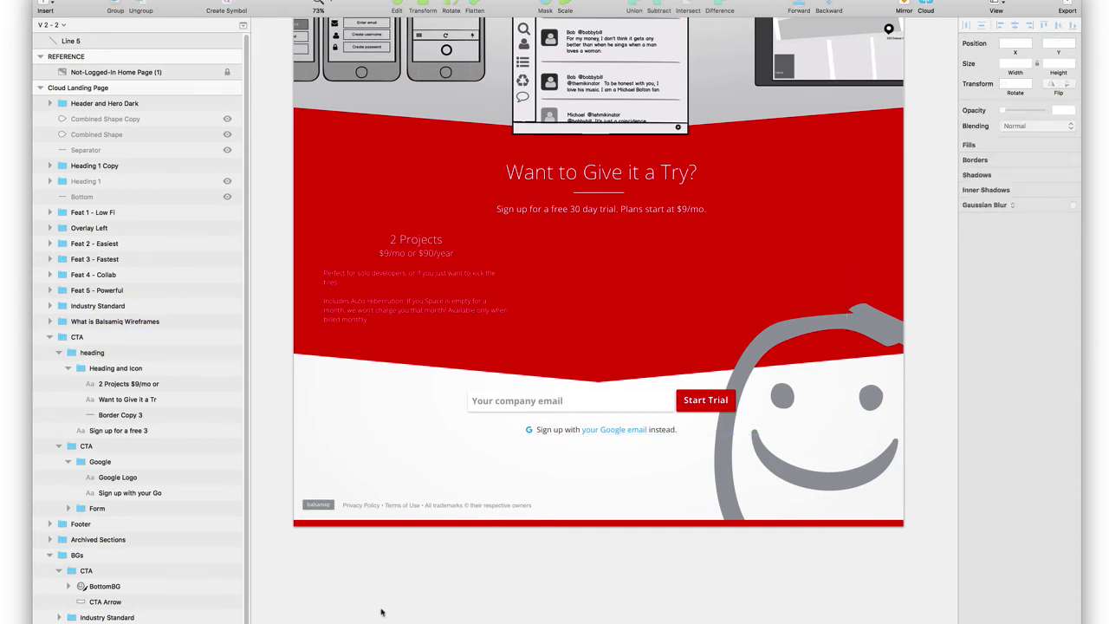
click(384, 300)
double_click(366, 302)
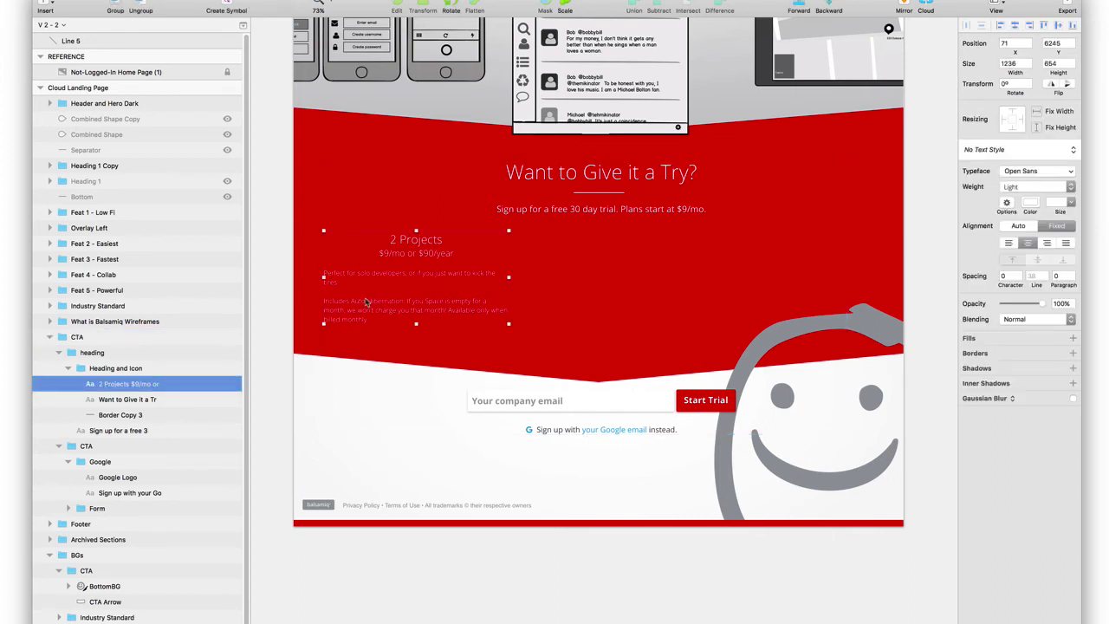
double_click(392, 251)
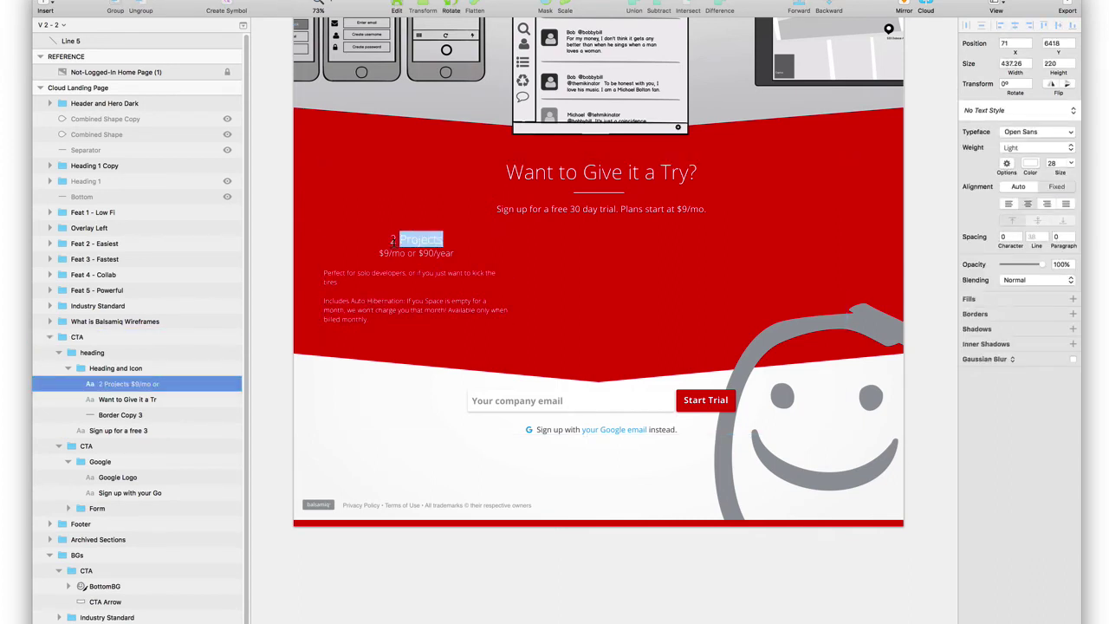
triple_click(393, 250)
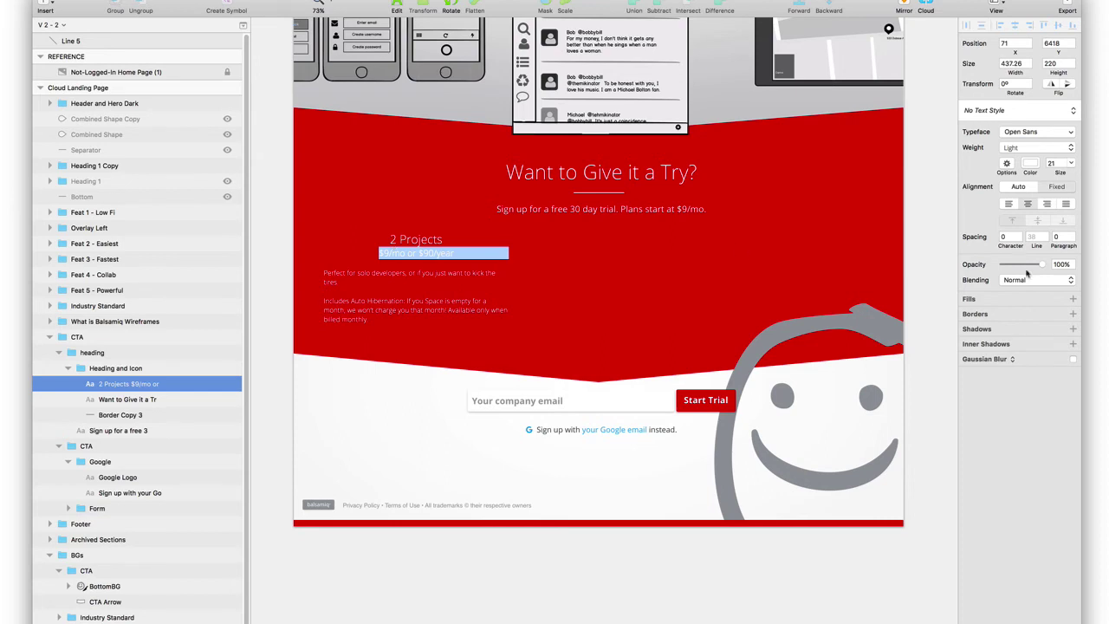
key(Escape)
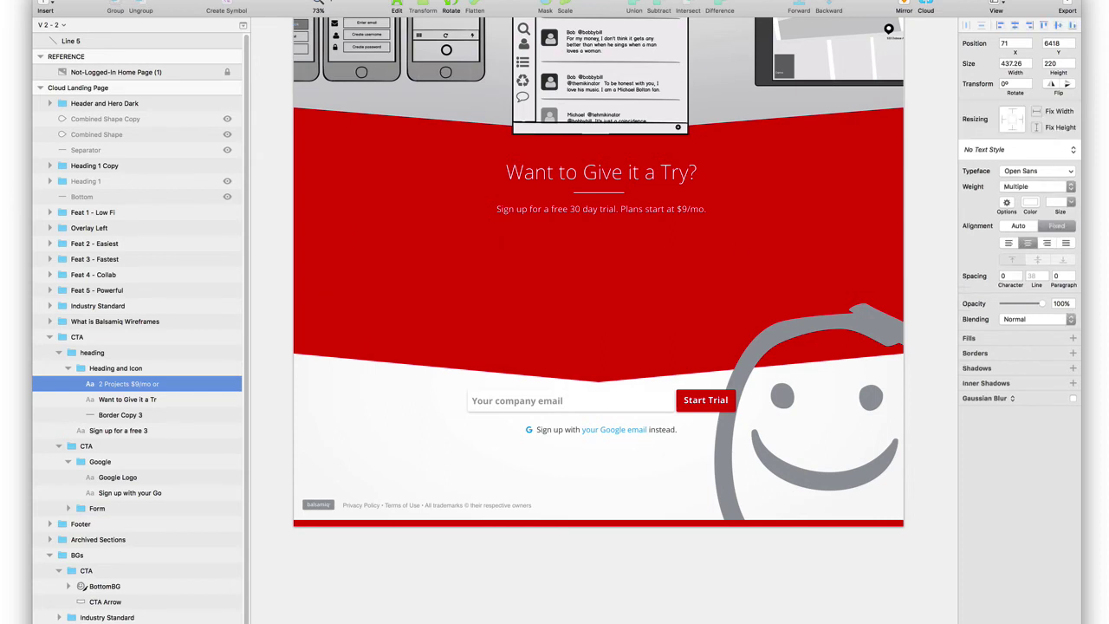
click(418, 559)
Step: Bold the 2 in the 2 Projects heading
click(413, 286)
double_click(395, 242)
double_click(393, 239)
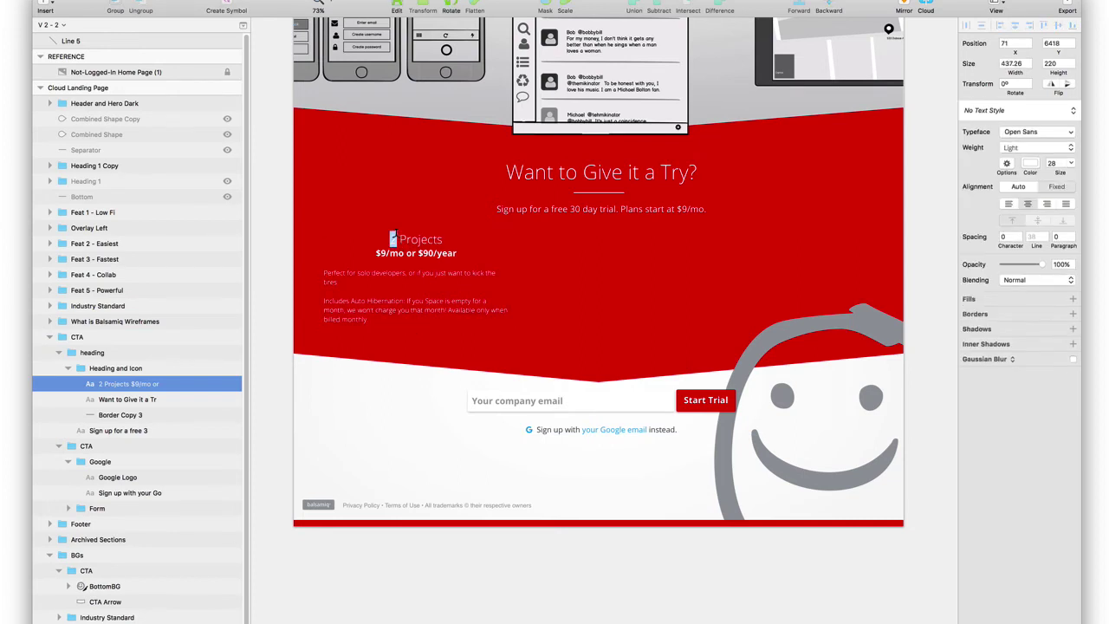
key(Escape)
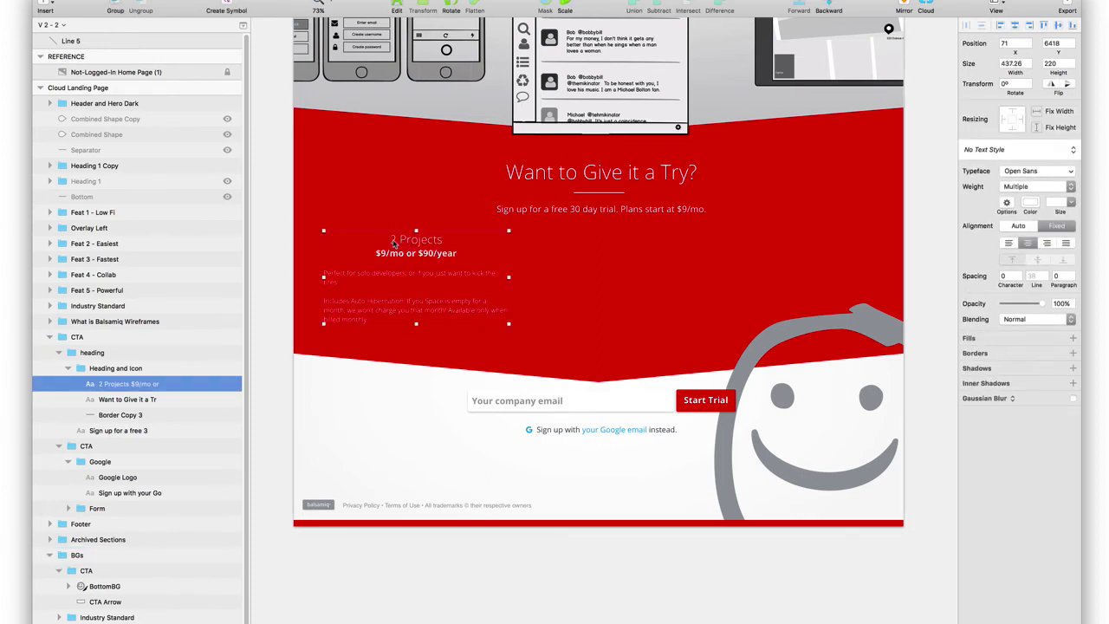
key(Return)
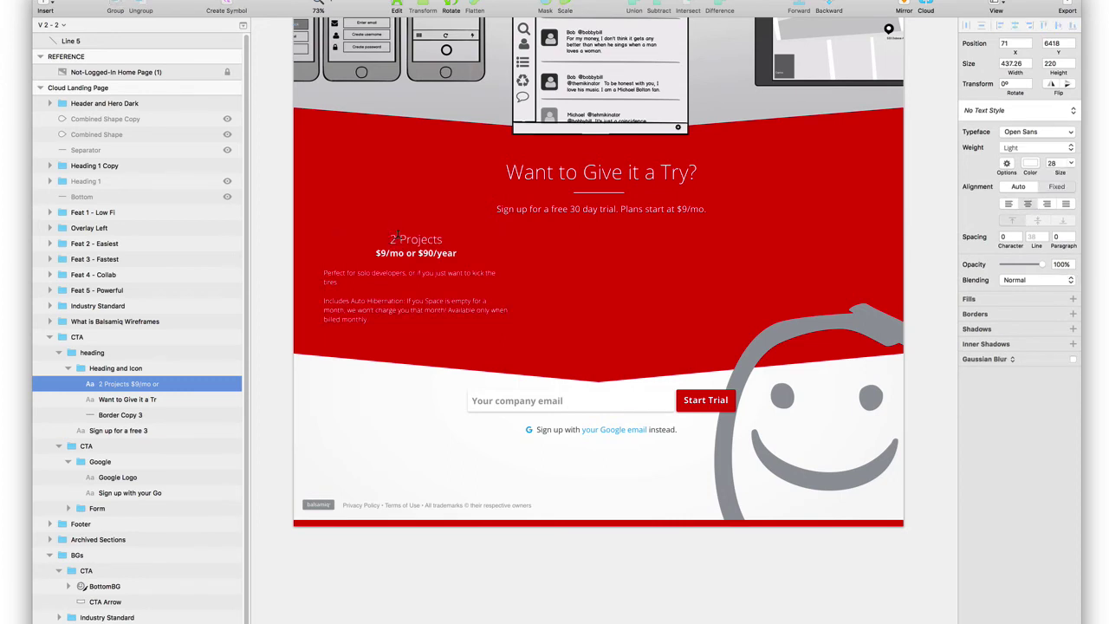
double_click(392, 239)
key(super+b)
key(Escape)
click(475, 489)
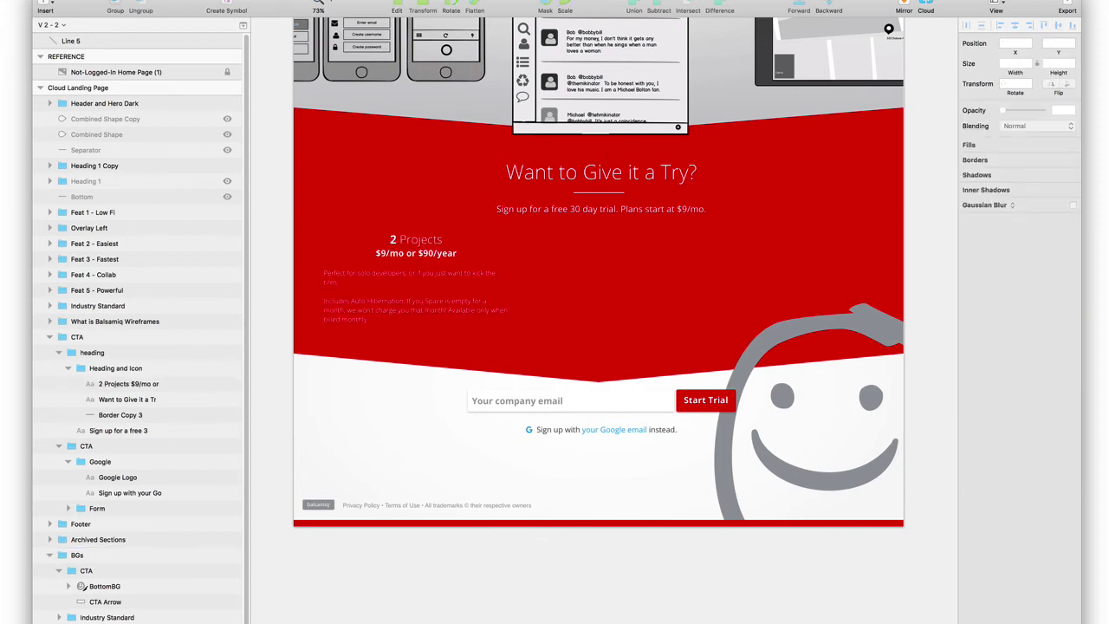
Step: Extend the bold formatting to the whole 2 Projects heading
super+click(414, 244)
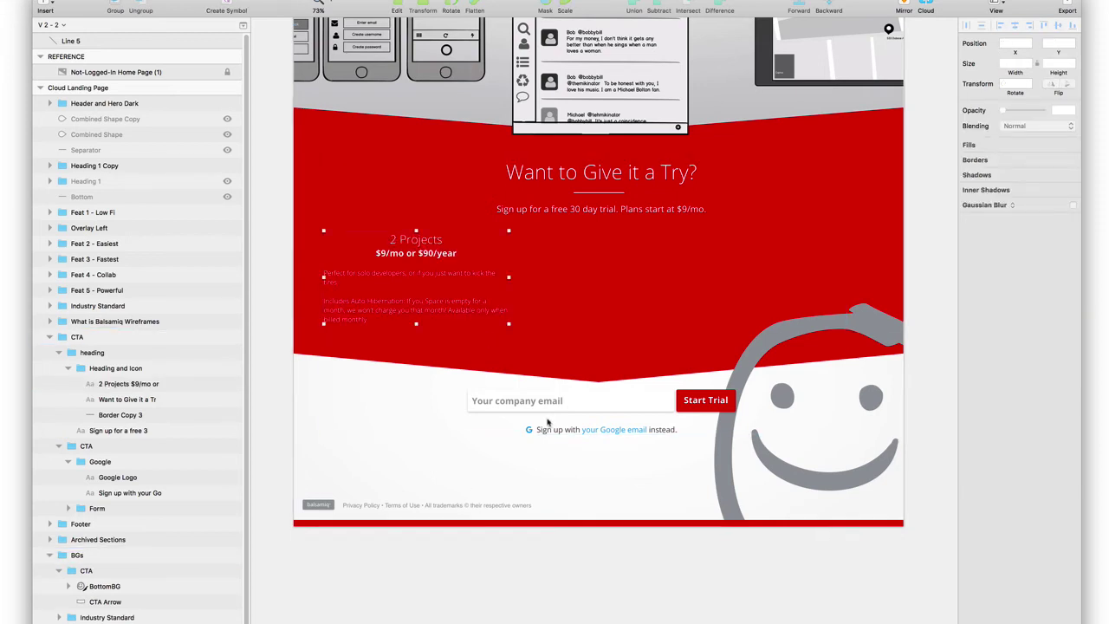
double_click(414, 232)
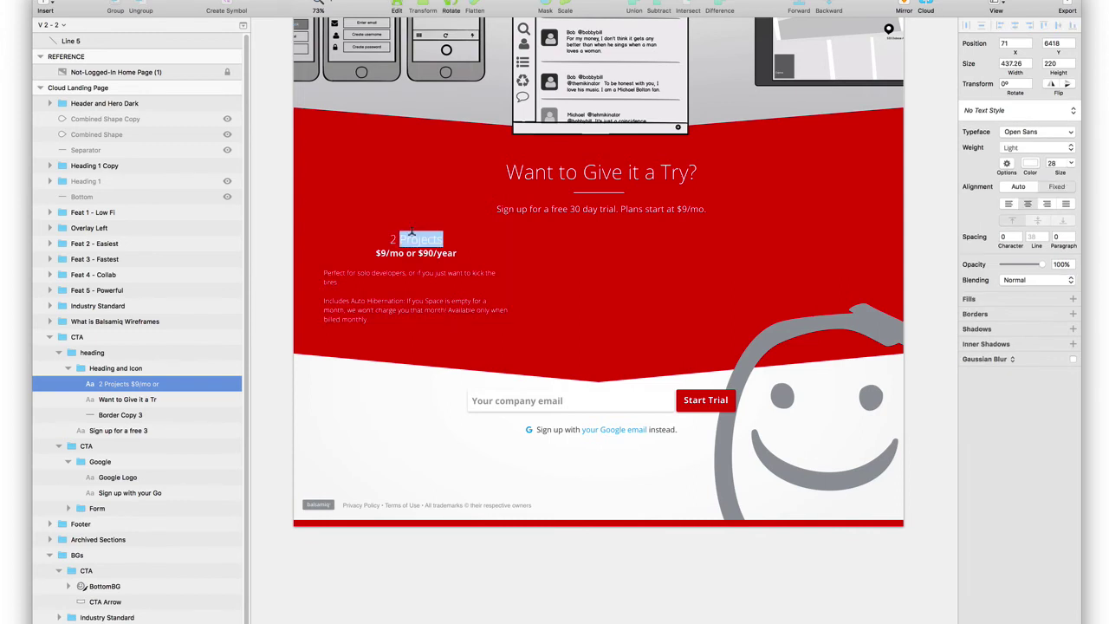
triple_click(412, 232)
key(Escape)
click(534, 500)
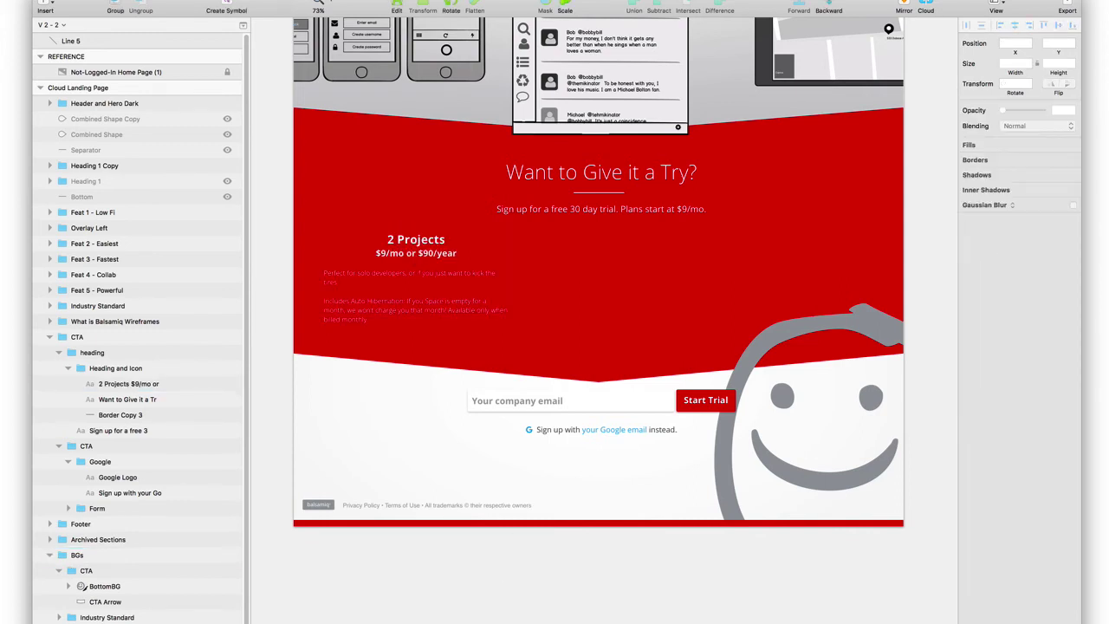
click(407, 252)
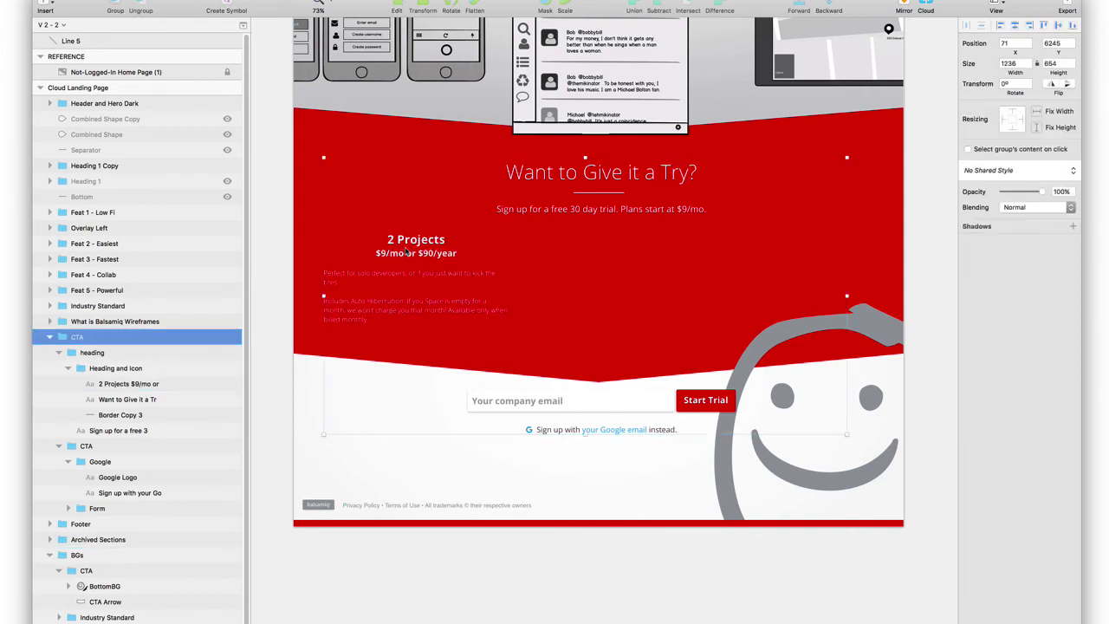
Step: Select the BottomBG, CTA form and Footer layers together, testing a 10 px downward nudge
click(83, 526)
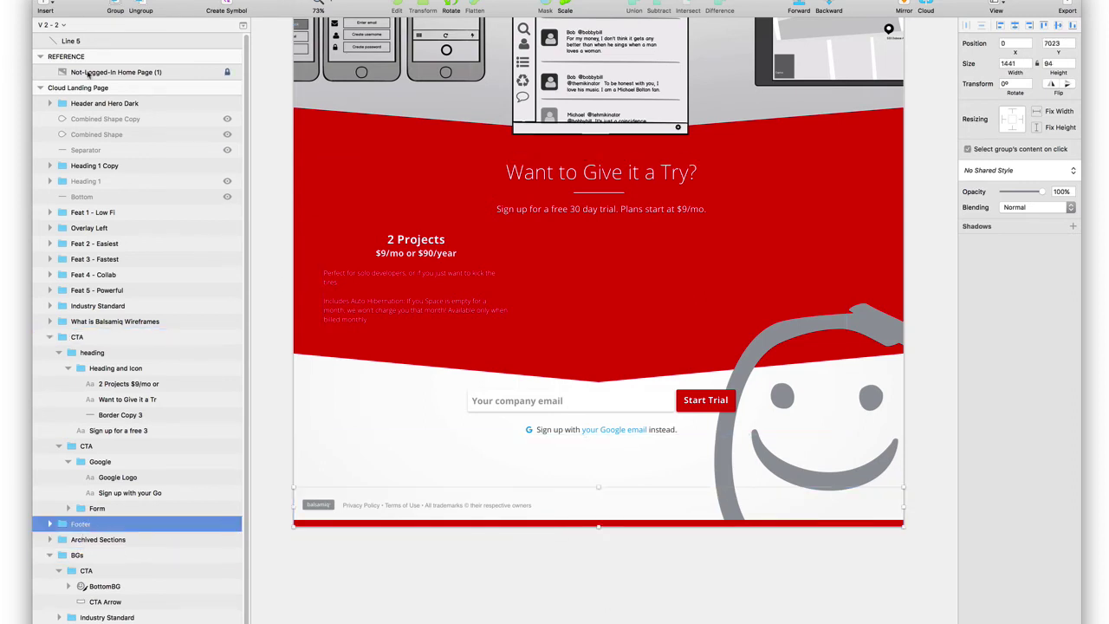
key(shift+Down)
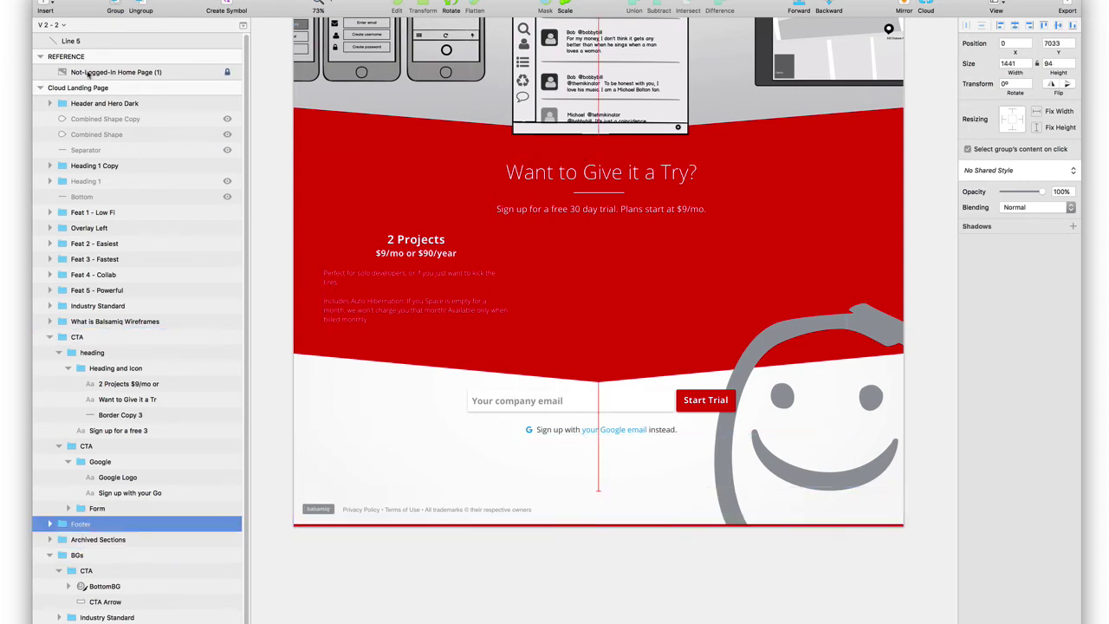
key(super+z)
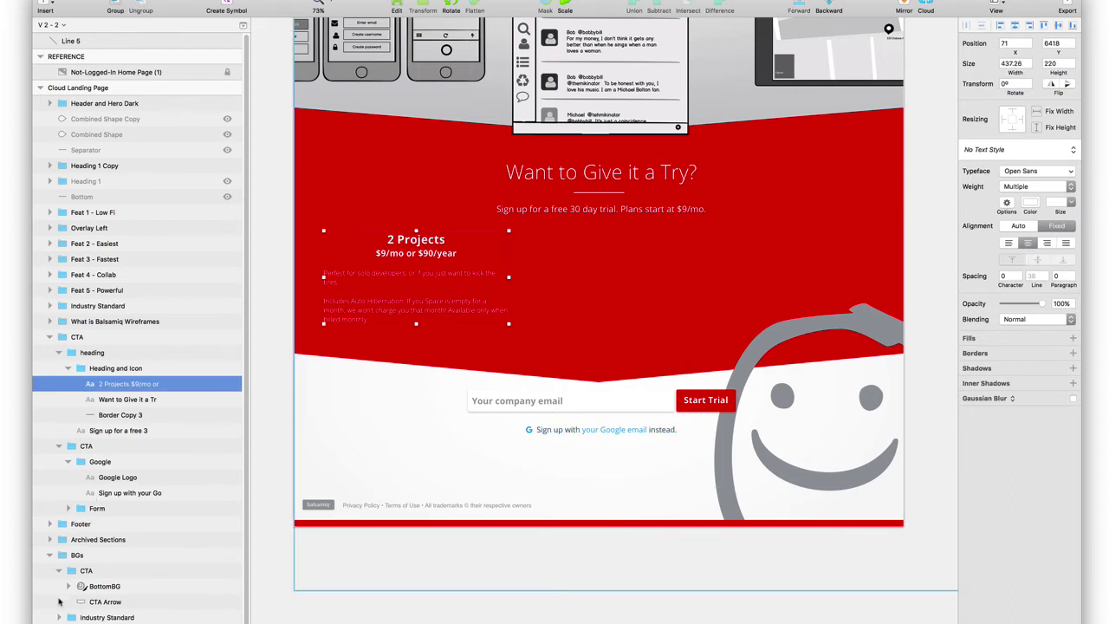
shift+click(91, 587)
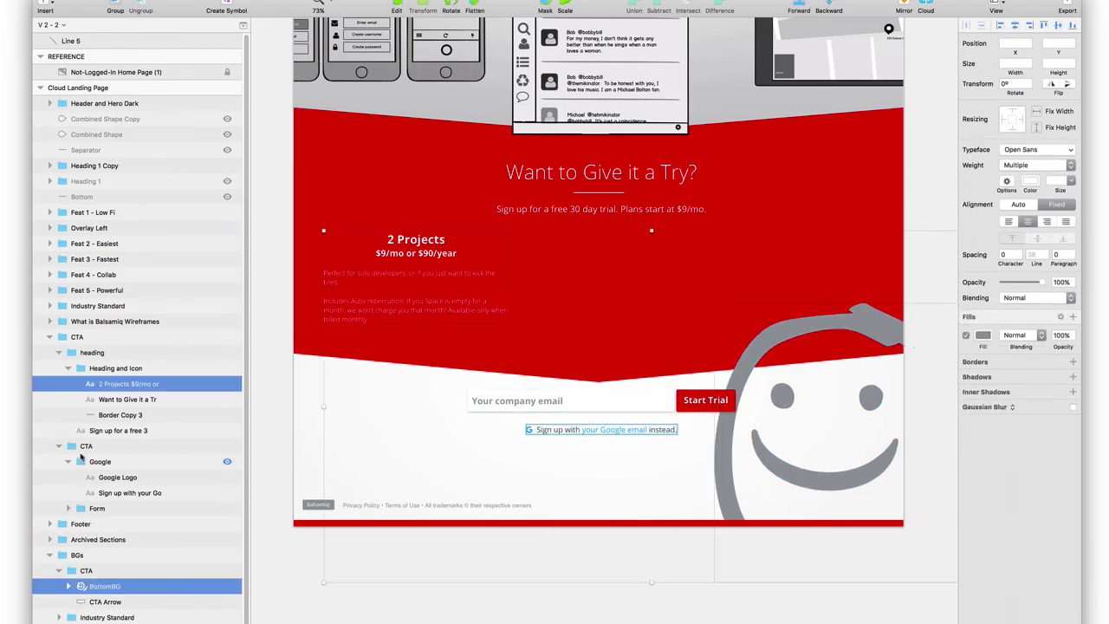
shift+click(82, 446)
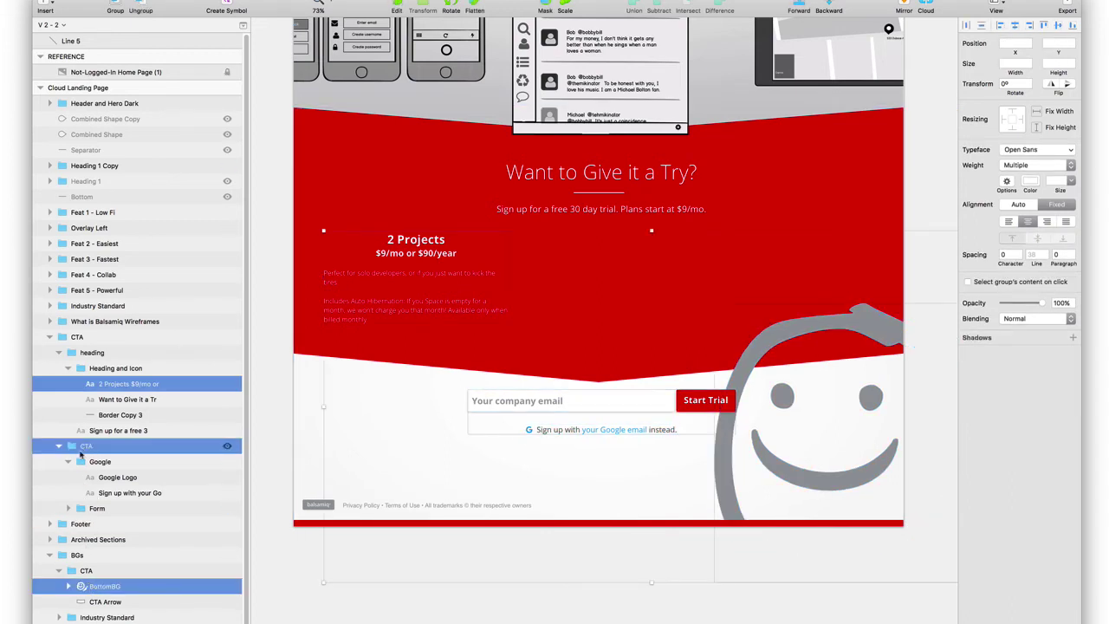
shift+click(77, 525)
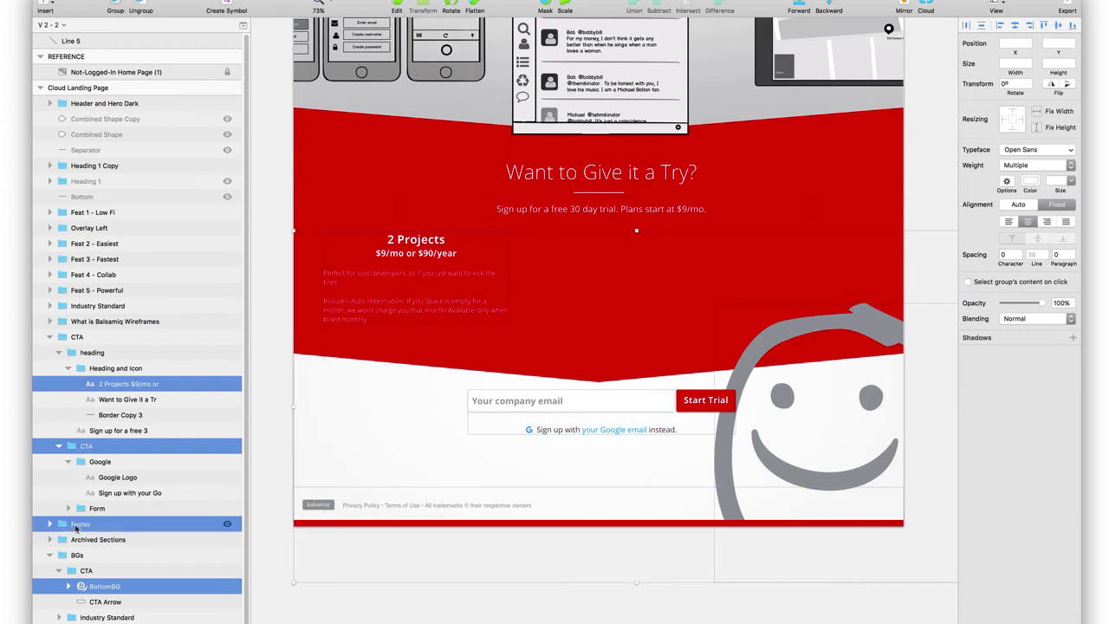
key(shift+Down)
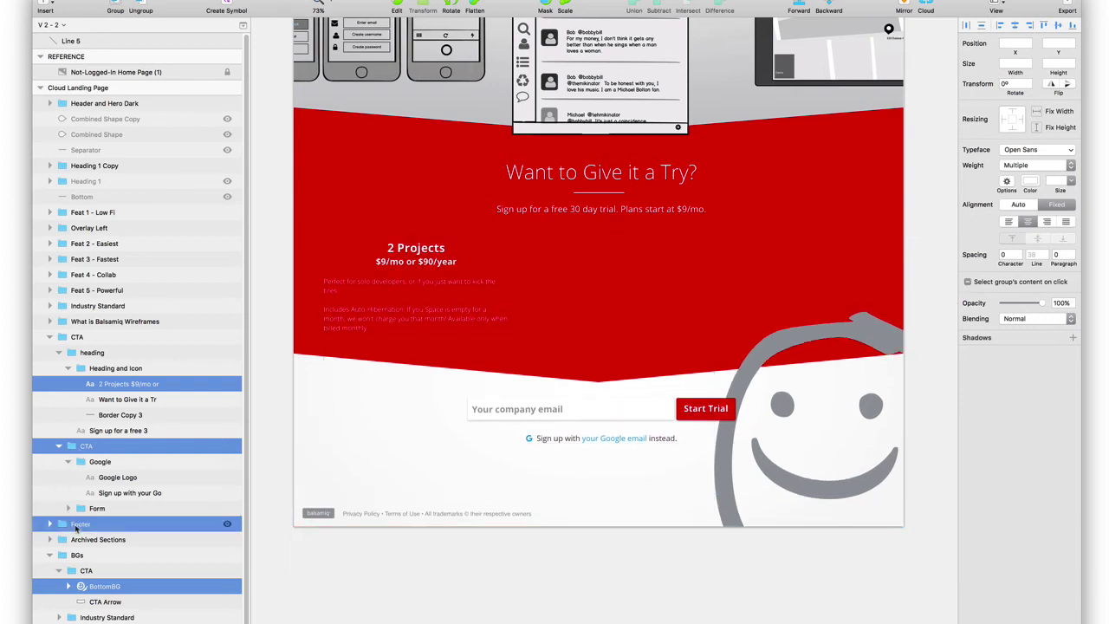
key(shift+Up)
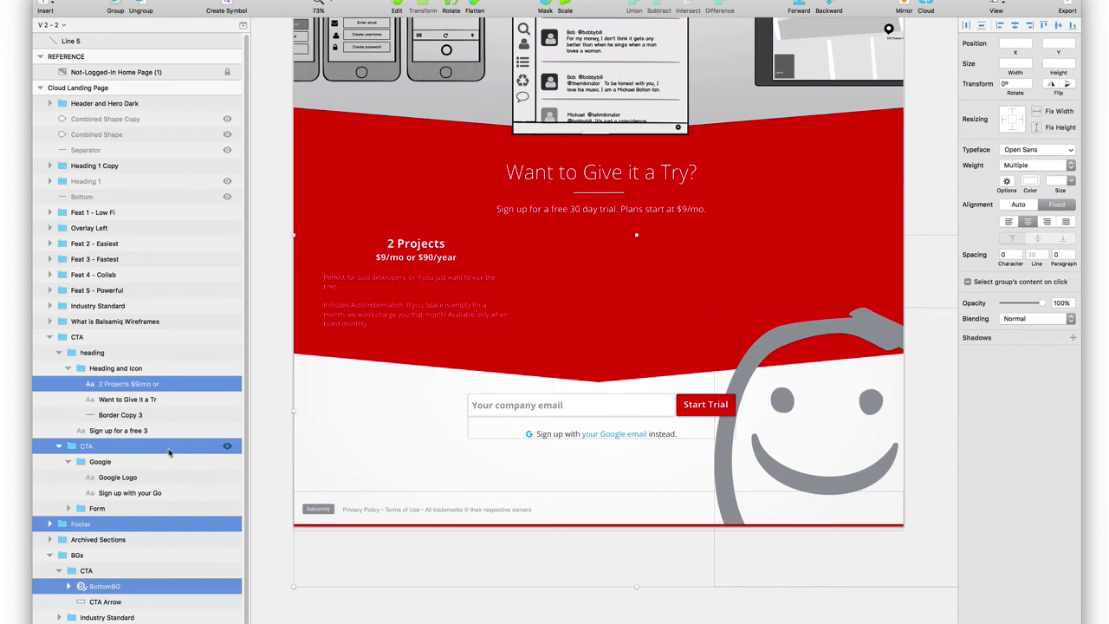
Step: Move the form, smiley background and footer down about 11 px and lengthen the artboard to 7191
super+click(125, 387)
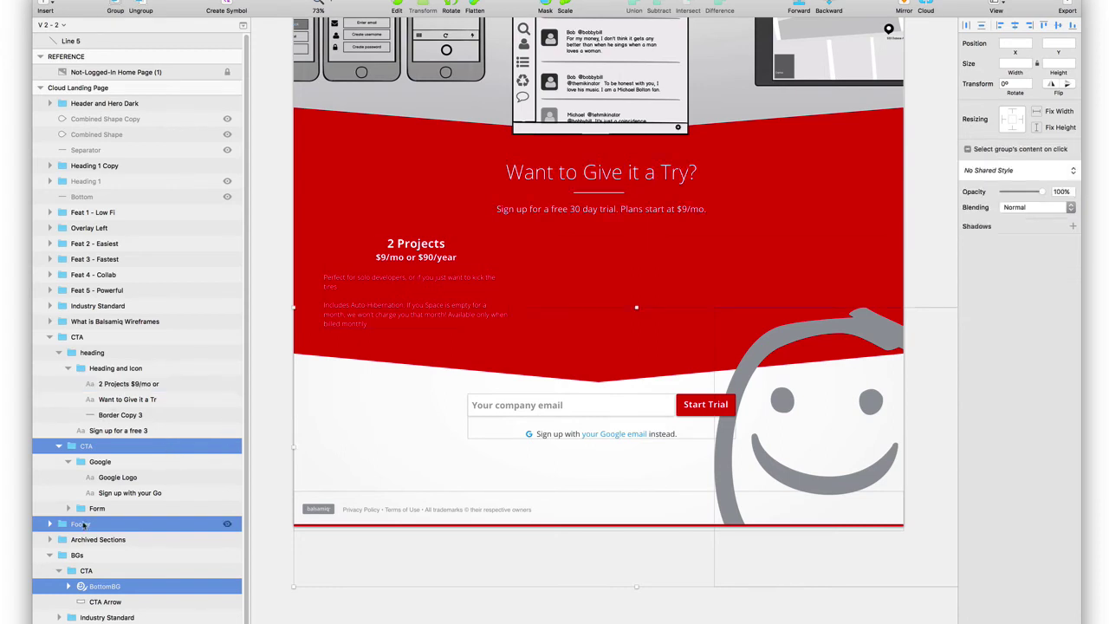
key(shift+Down)
key(shift+Down)
key(shift+Down)
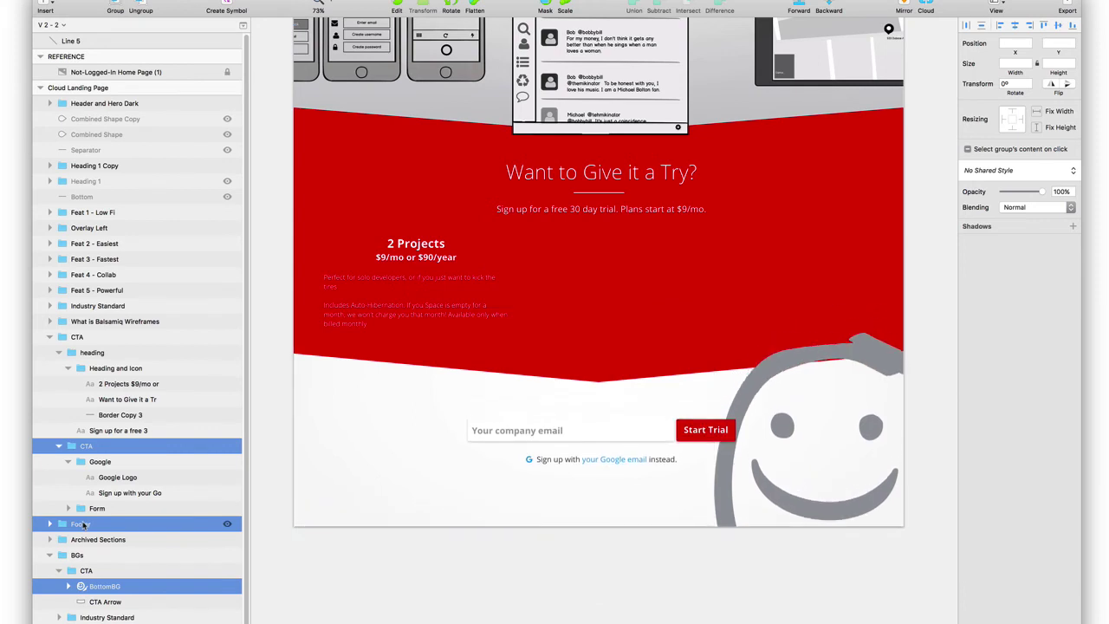
key(Down)
key(Down)
key(Down)
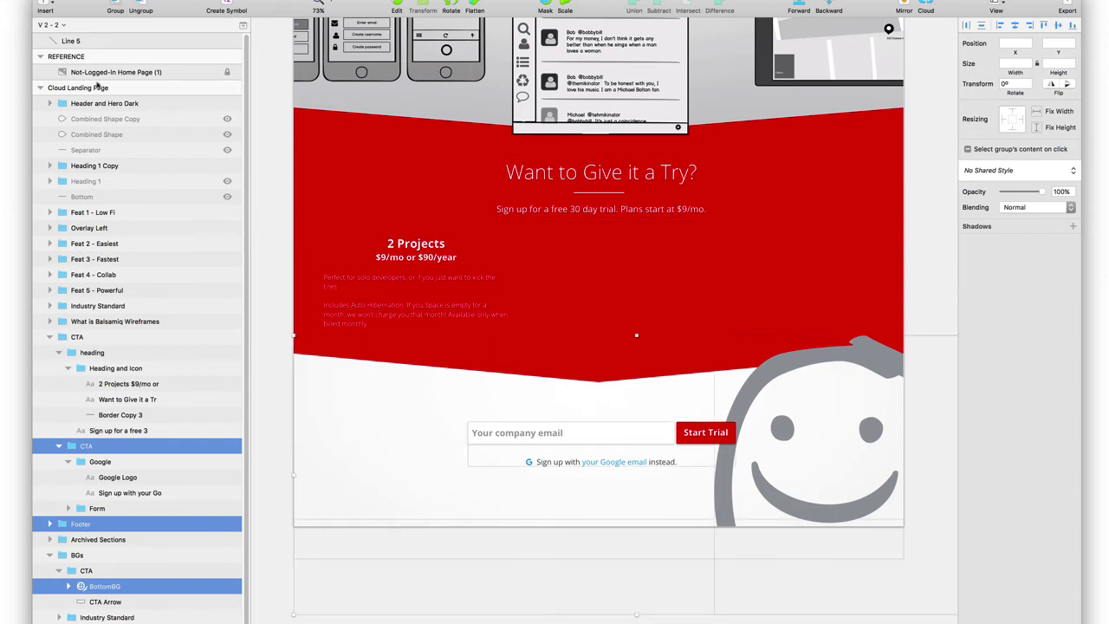
click(637, 531)
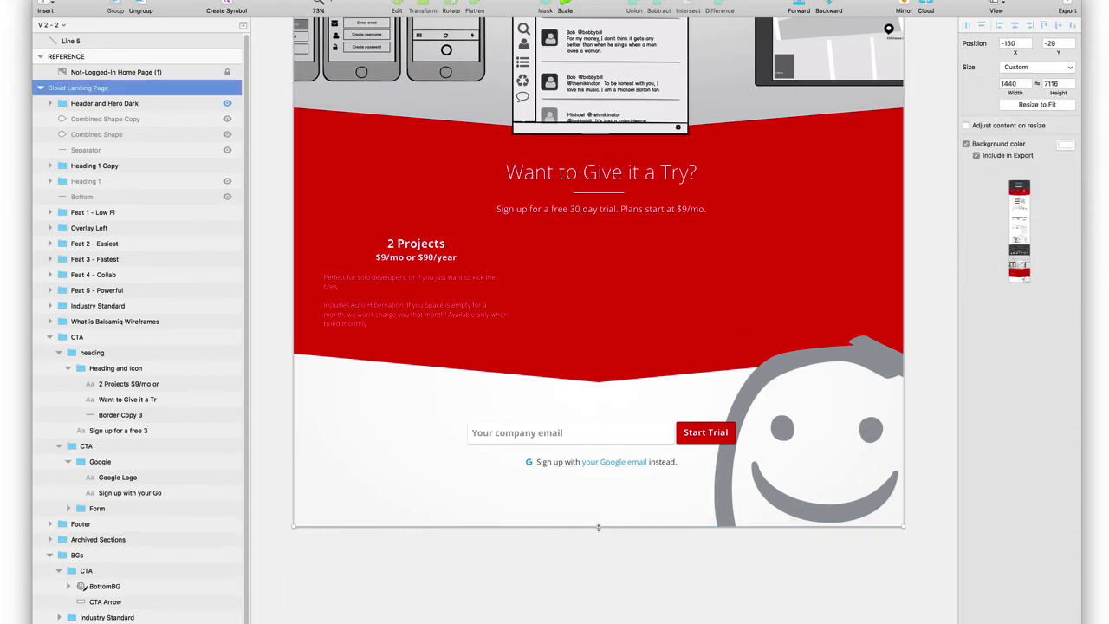
drag(598, 526, 596, 557)
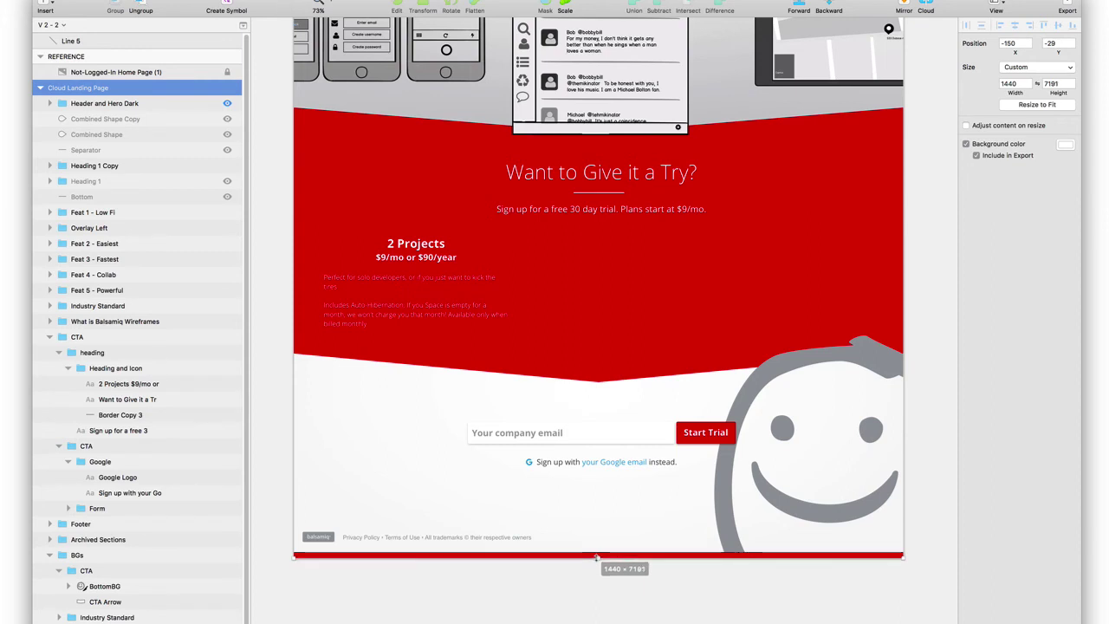
Step: Nudge the 2 Projects text block down to Y 6434 and turn on Show Layout
click(435, 249)
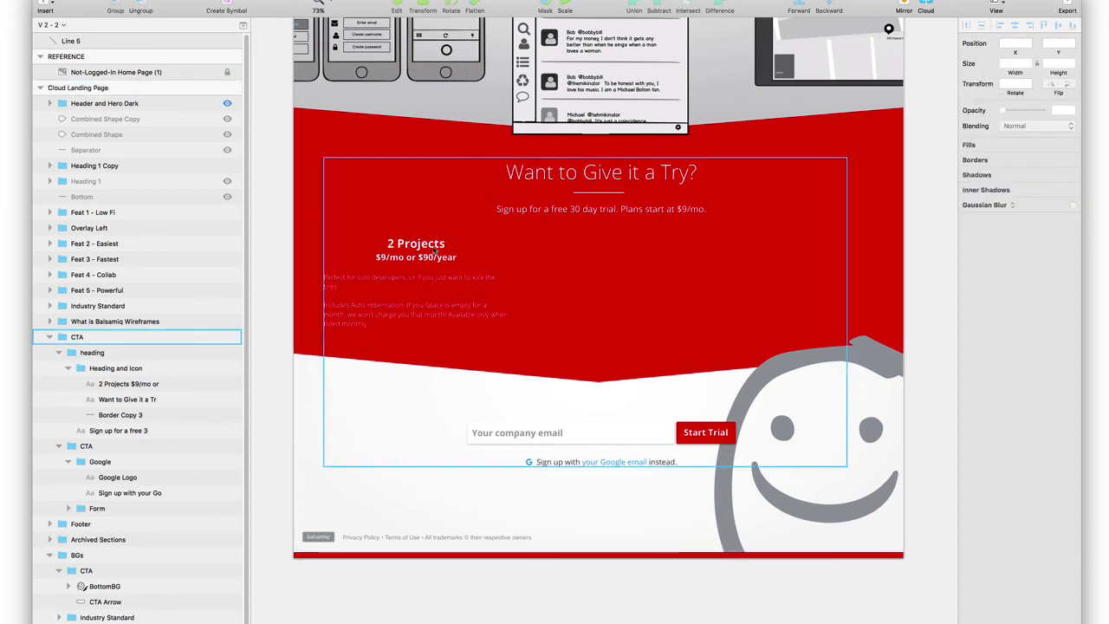
click(477, 606)
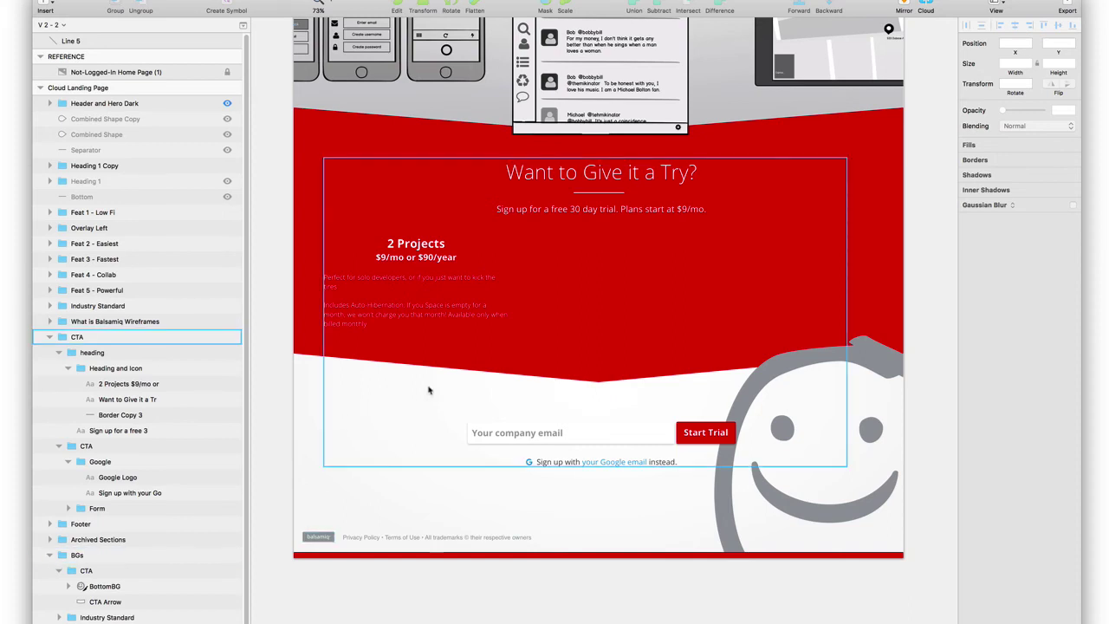
click(401, 282)
double_click(401, 281)
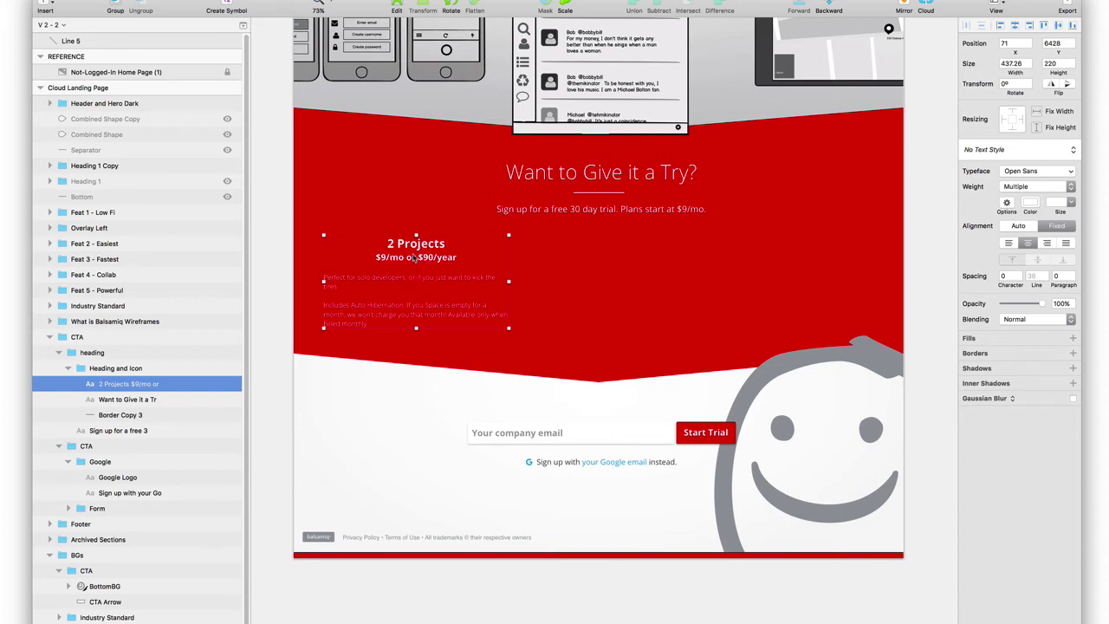
drag(414, 257, 413, 260)
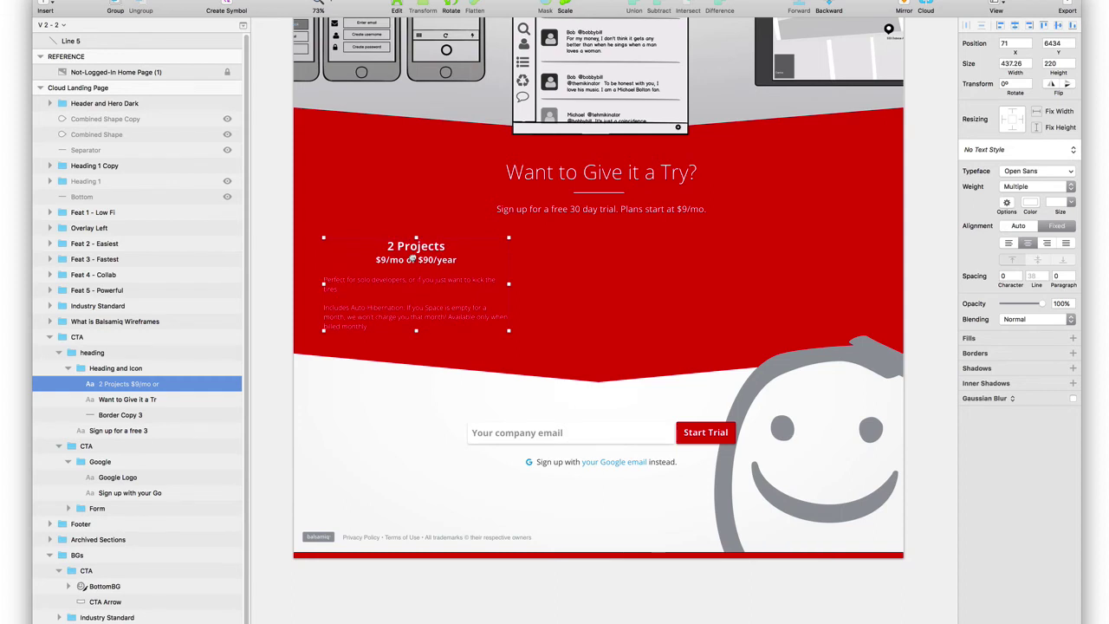
click(998, 5)
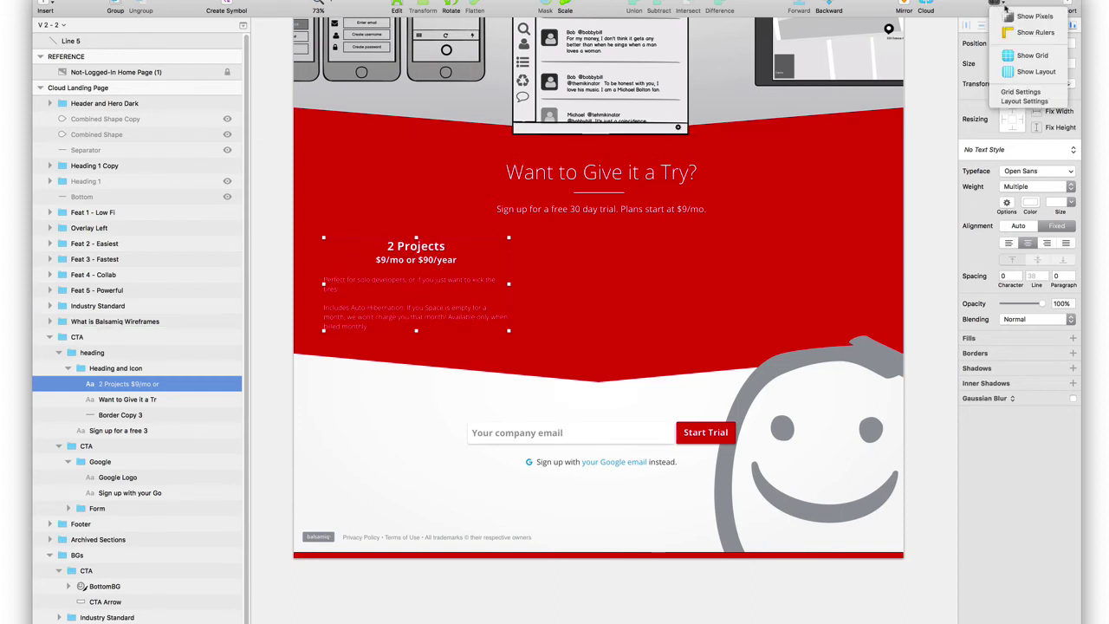
click(1037, 71)
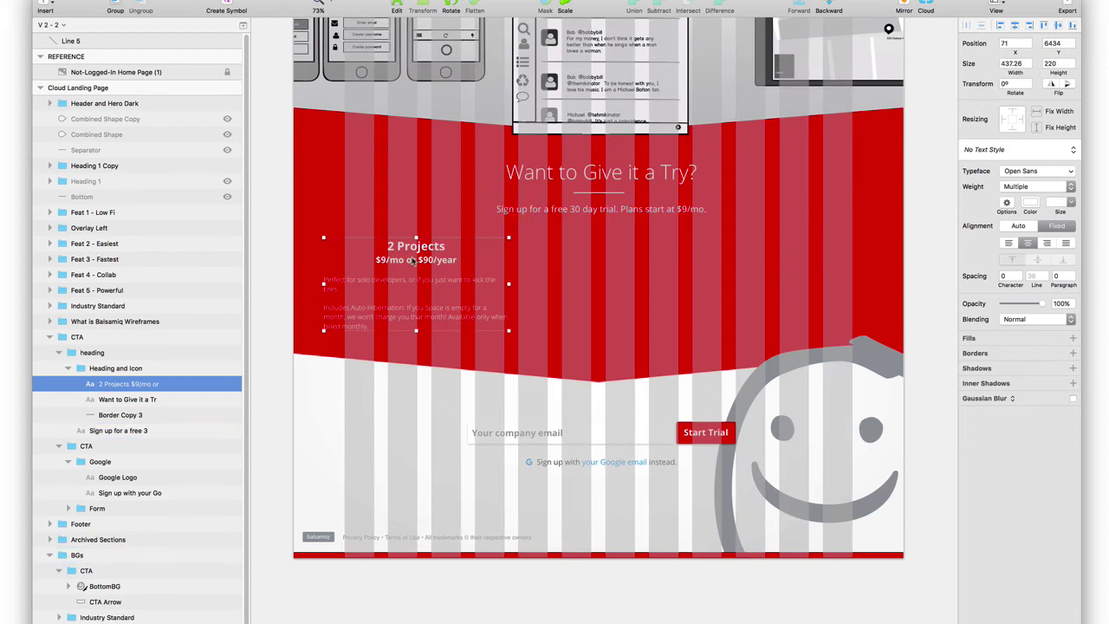
Step: Snap the 2 Projects text block onto a grid column and resize it to 373×255
drag(414, 259, 437, 260)
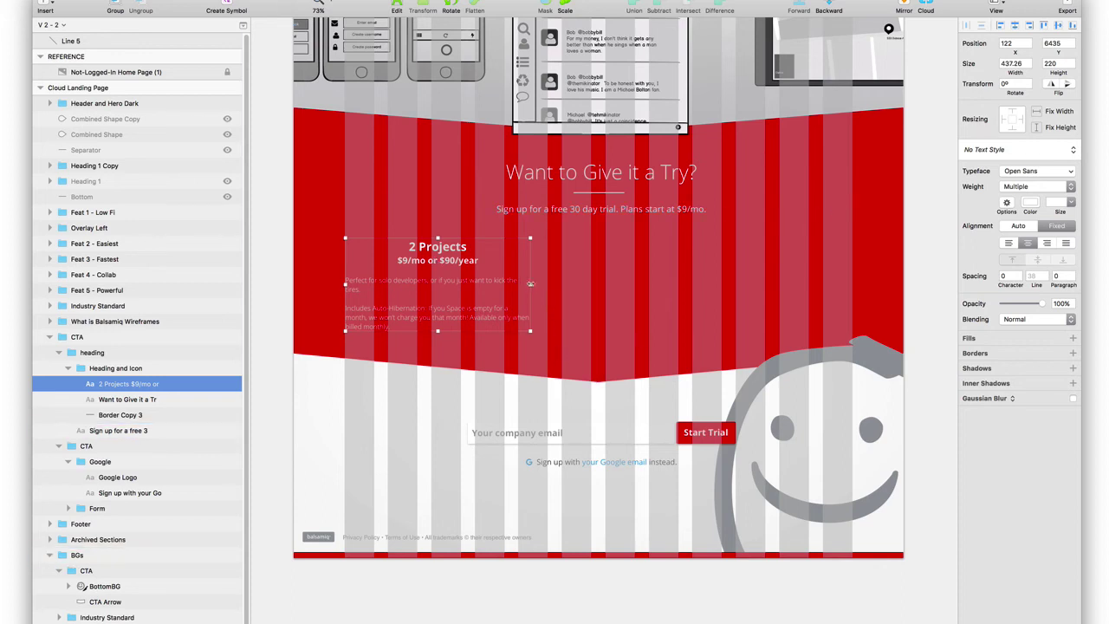
drag(530, 283, 502, 286)
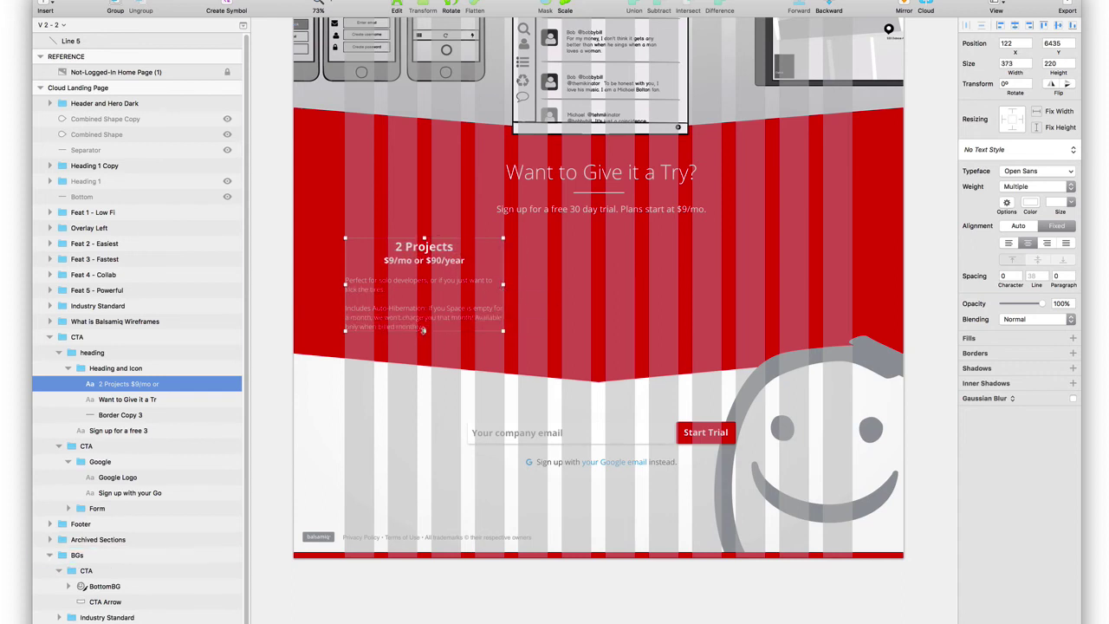
drag(423, 330, 424, 346)
Step: Duplicate the pricing block and place the copy in the second grid column
key(super+d)
key(shift+Right)
key(shift+Right)
key(shift+Right)
key(shift+Right)
key(shift+Right)
key(shift+Right)
key(shift+Right)
key(shift+Right)
key(shift+Right)
key(shift+Right)
key(shift+Right)
key(shift+Right)
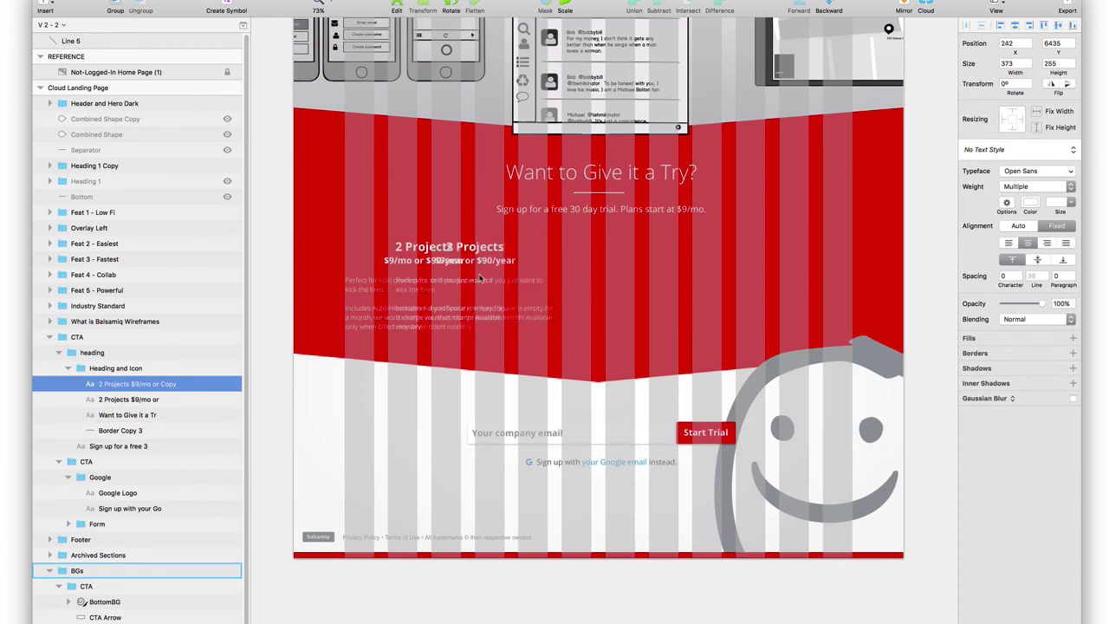
drag(494, 260, 787, 273)
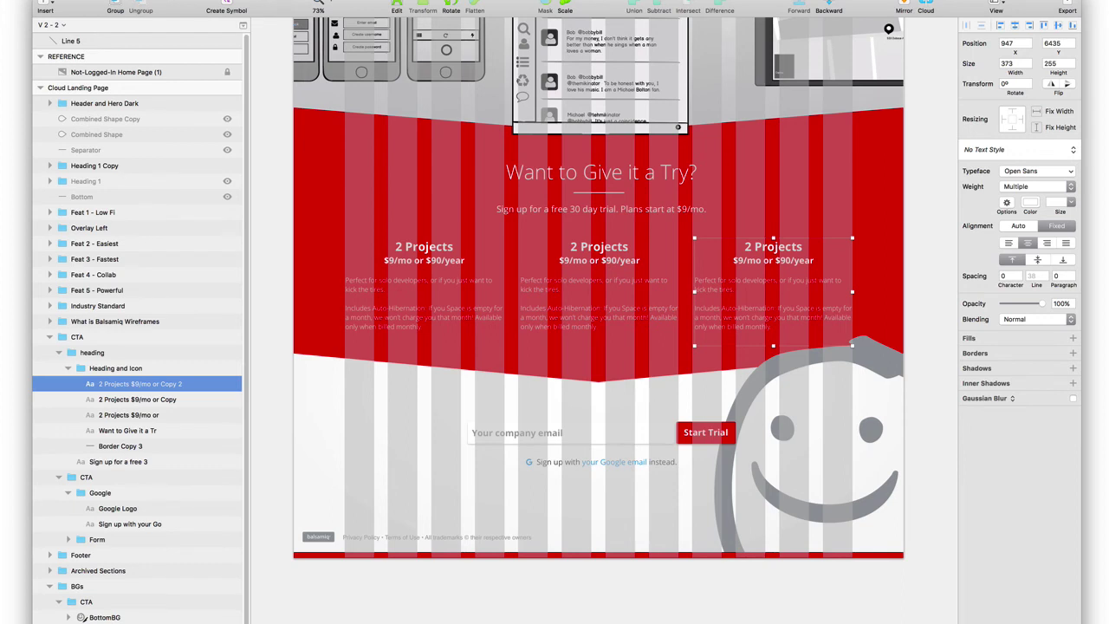
key(Escape)
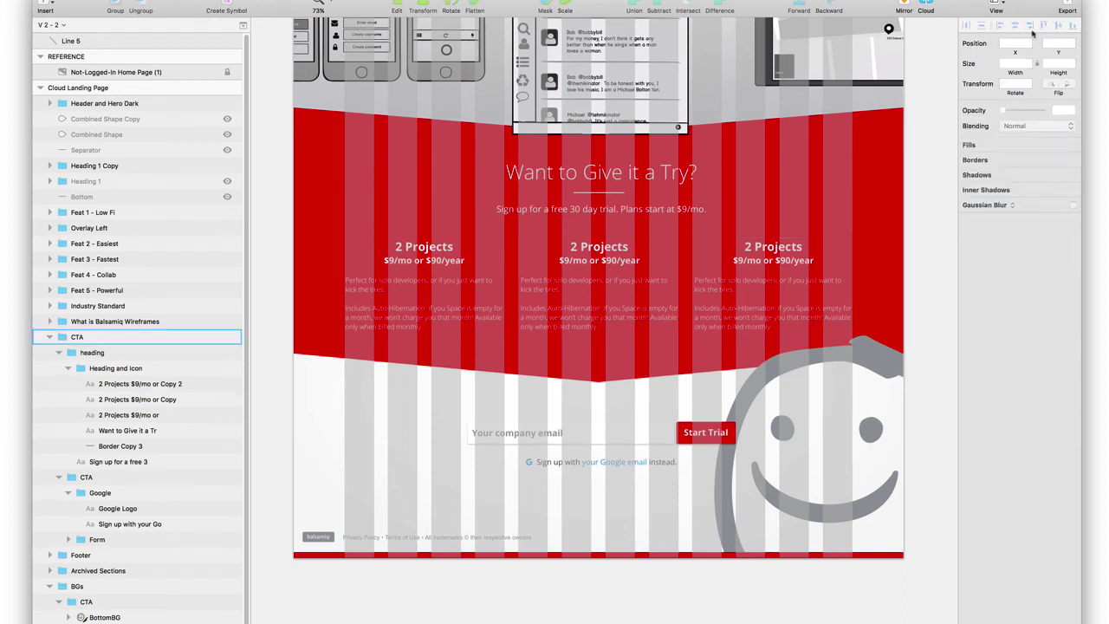
Step: Hide the layout grid and select the short divider under the heading
click(998, 4)
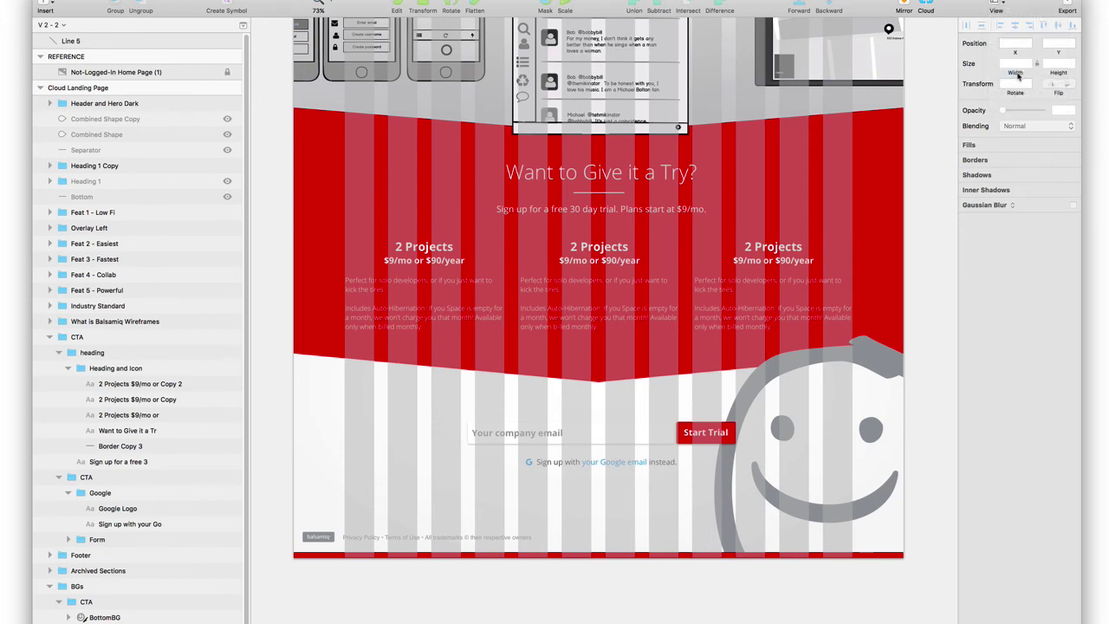
click(1020, 71)
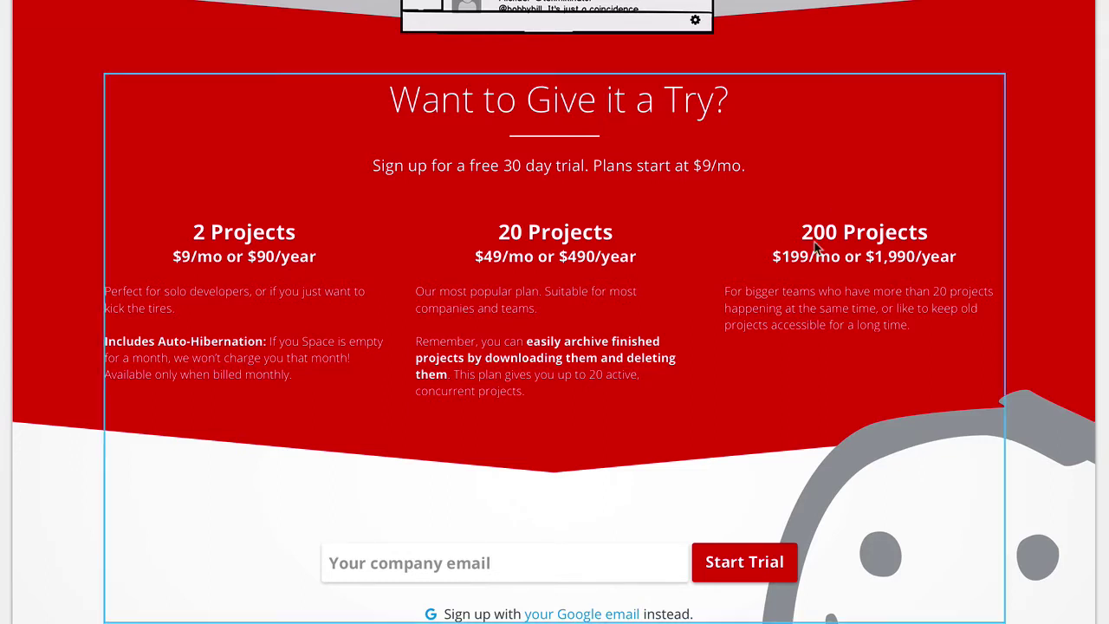
click(548, 138)
click(548, 138)
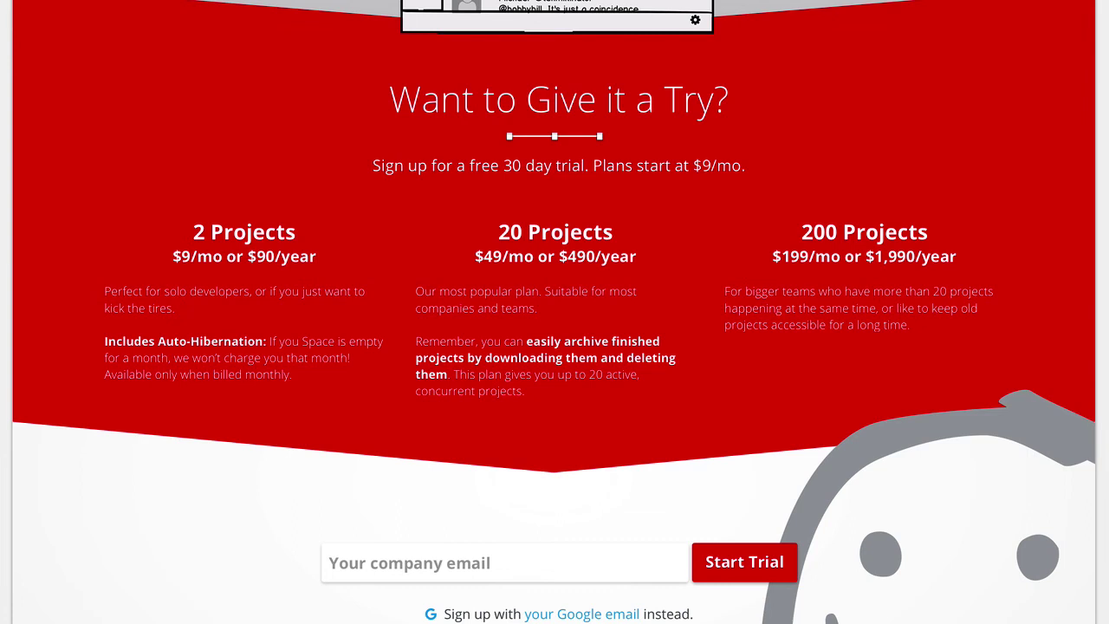
Step: With the grid shown, move the divider above the 2 Projects column and stretch it to column width
key(ctrl+g)
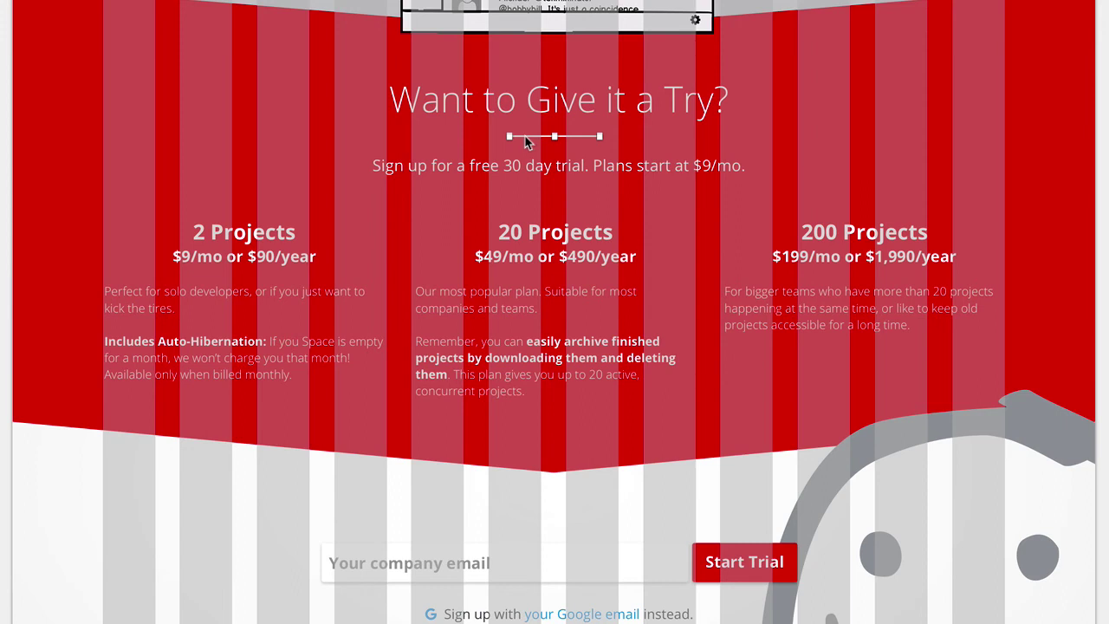
drag(525, 135, 118, 196)
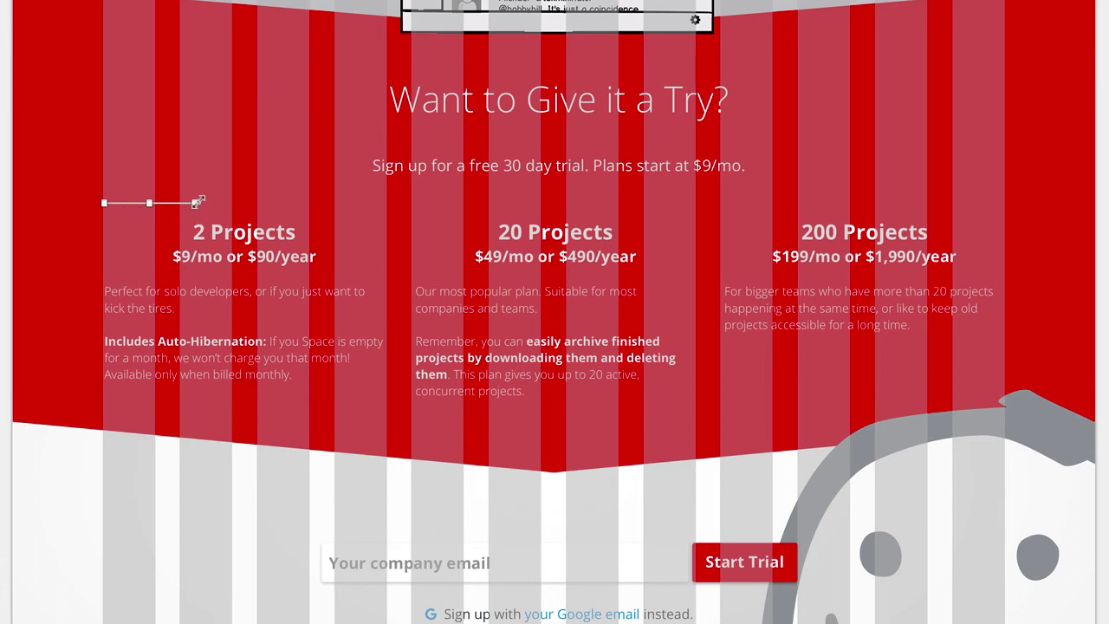
drag(197, 202, 387, 202)
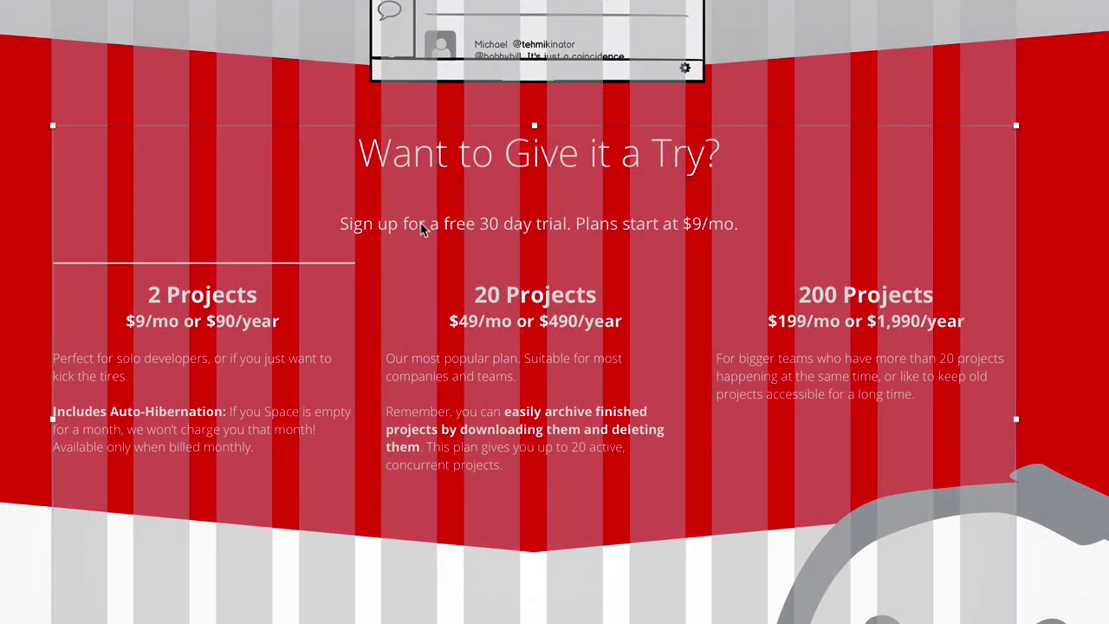
click(433, 232)
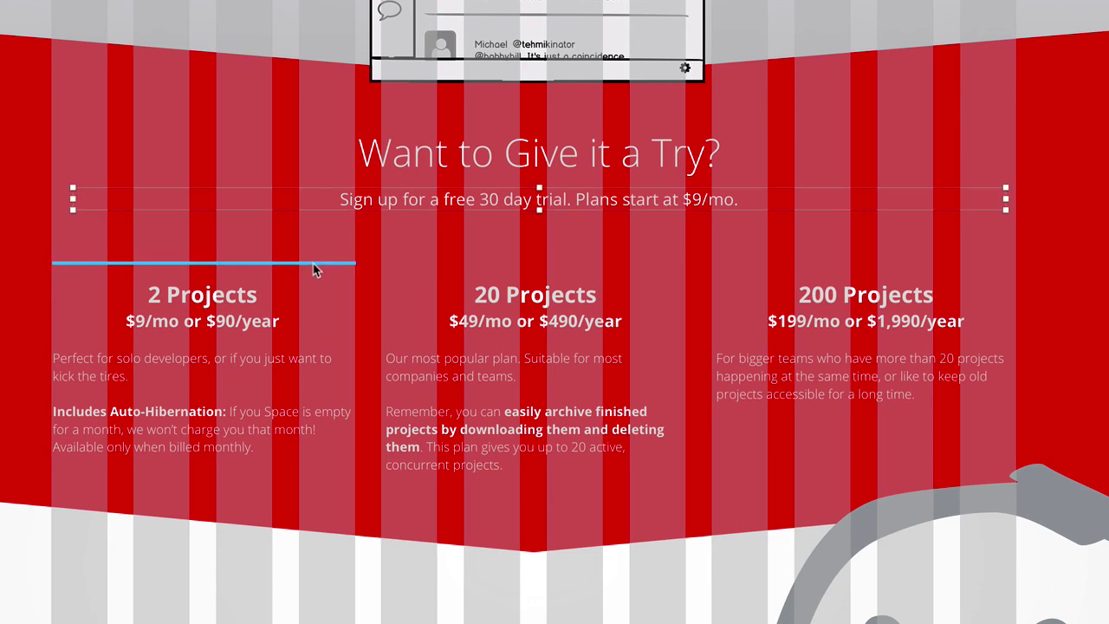
click(314, 264)
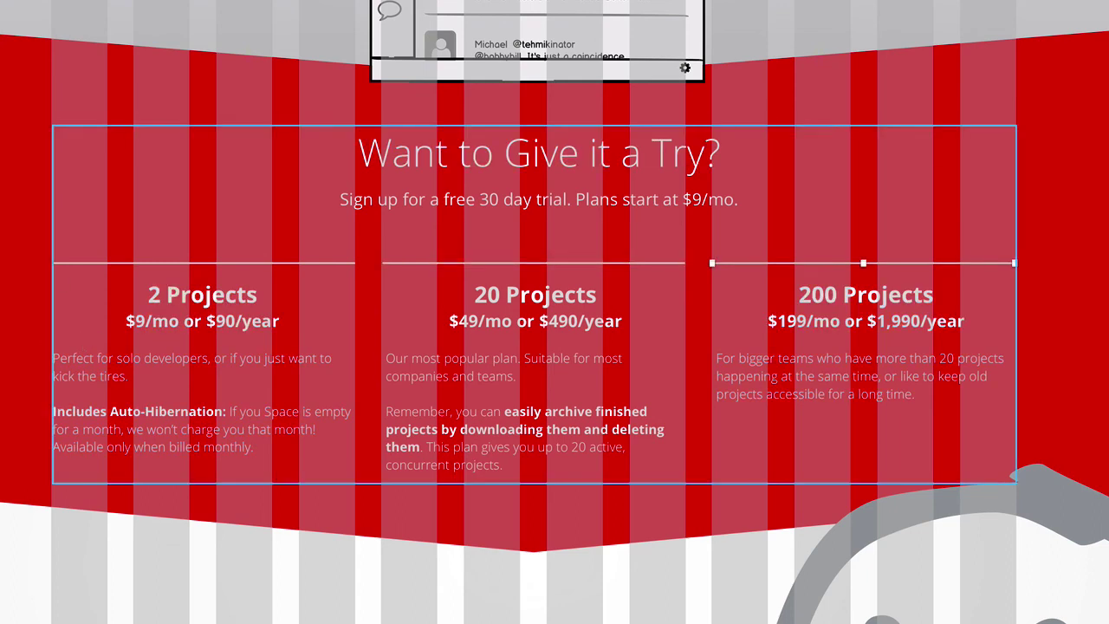
click(534, 225)
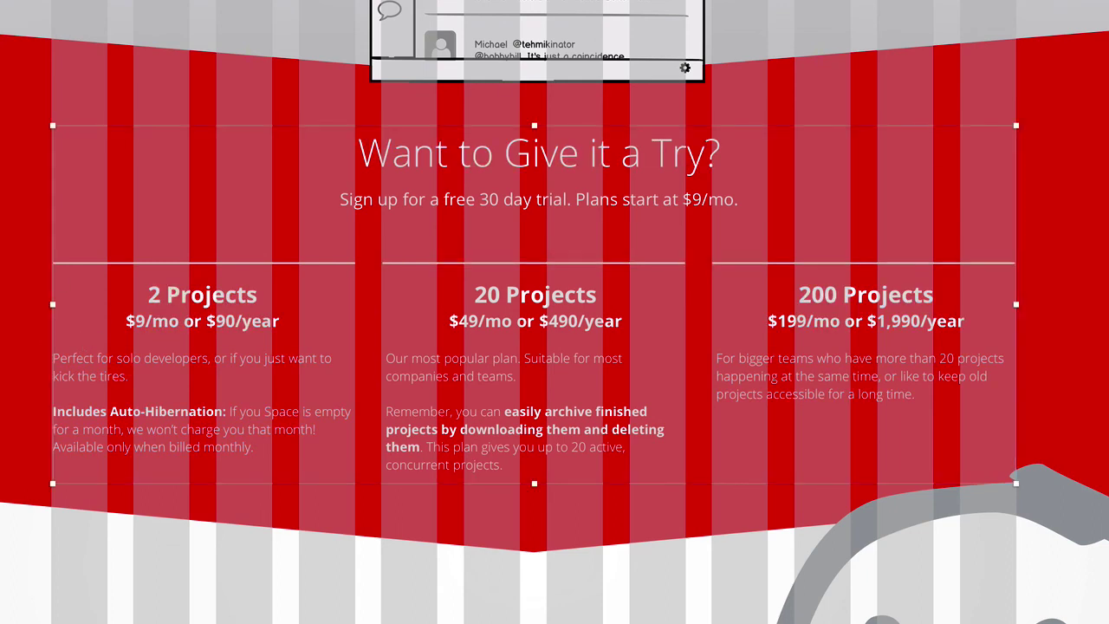
Step: Select the 200 Projects column, then the whole pricing section
click(865, 381)
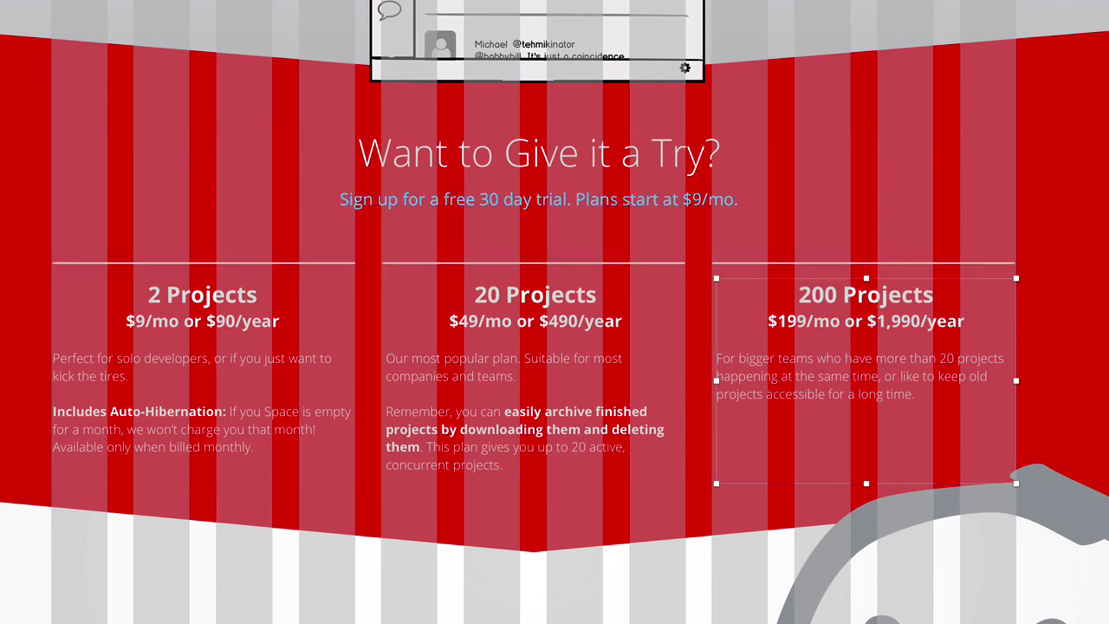
click(204, 242)
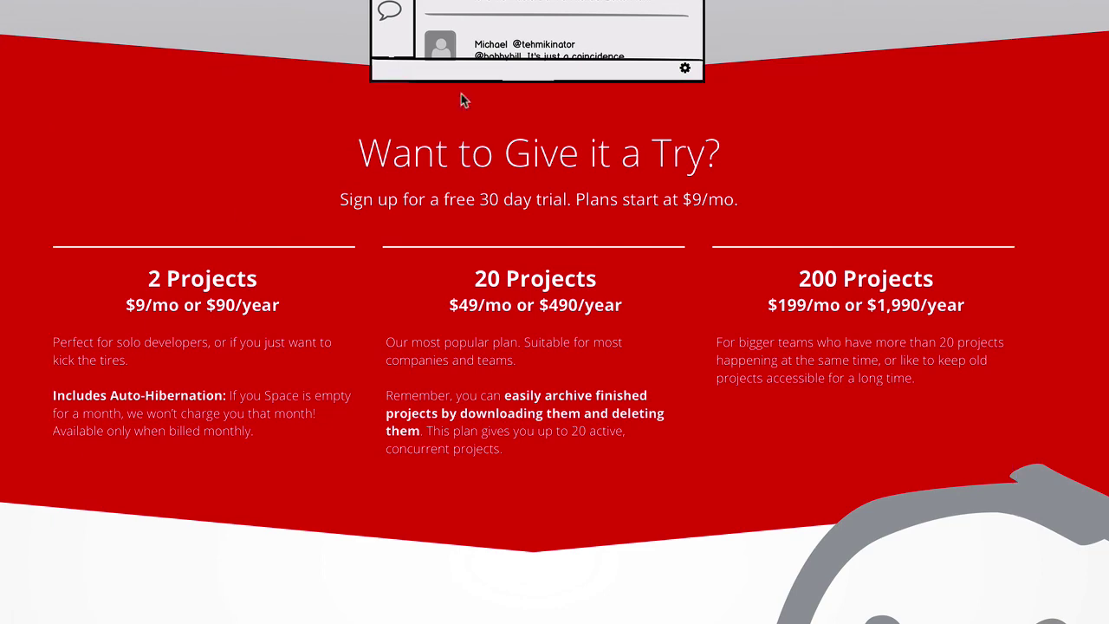
scroll(702, 404, down, 1)
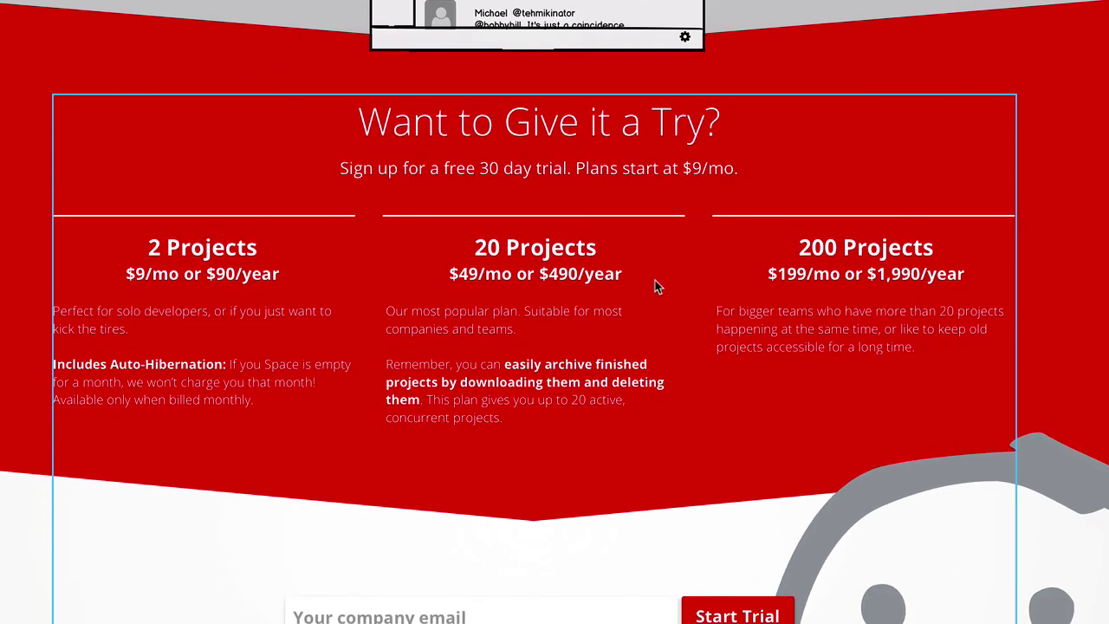
scroll(655, 280, up, 1)
scroll(655, 280, up, 4)
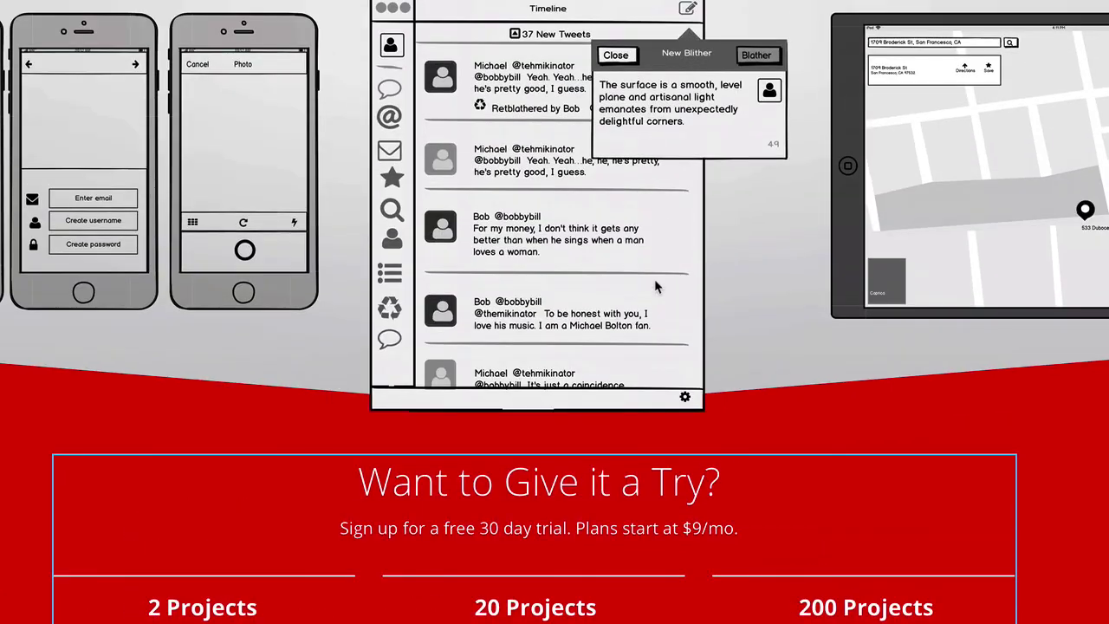
scroll(655, 280, down, 3)
scroll(655, 286, down, 1)
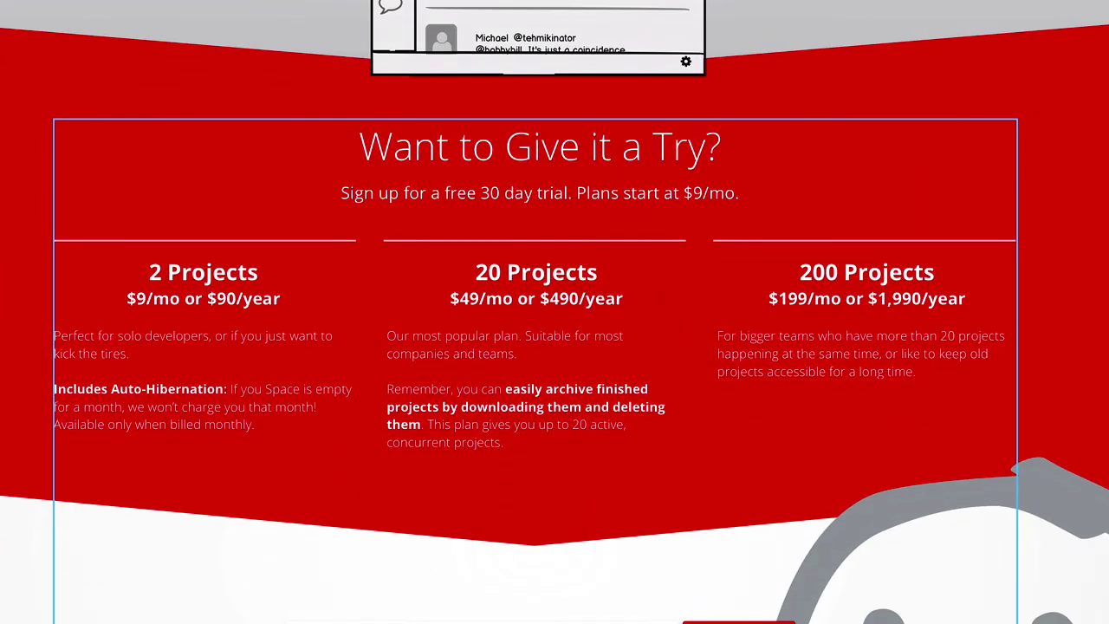